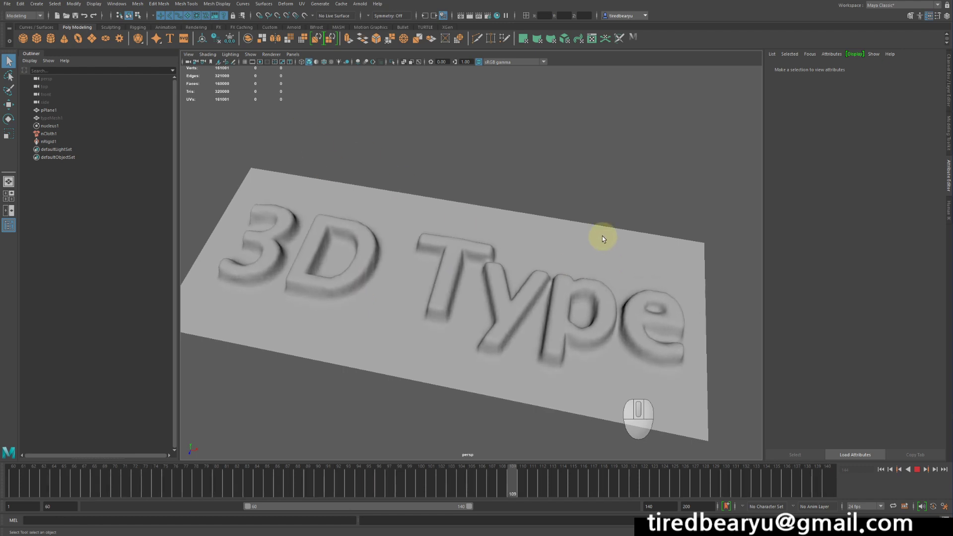
# Start a new scene without saving the 3D Type demo and set the timeline to the first frame
pyautogui.keyDown('alt'); pyautogui.moveTo(566, 219); pyautogui.dragTo(568, 224); pyautogui.keyUp('alt')
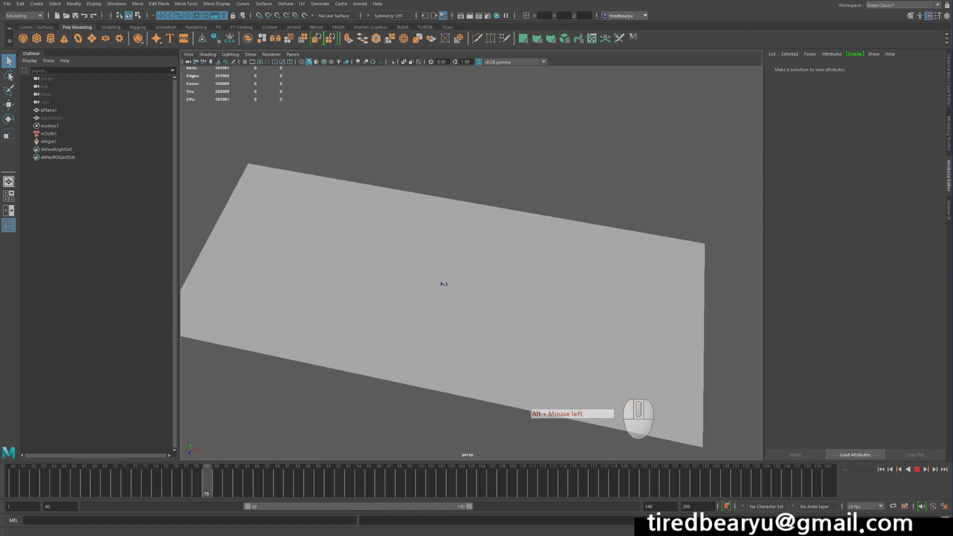
pyautogui.click(502, 193)
pyautogui.hotkey('ctrl', 'n')
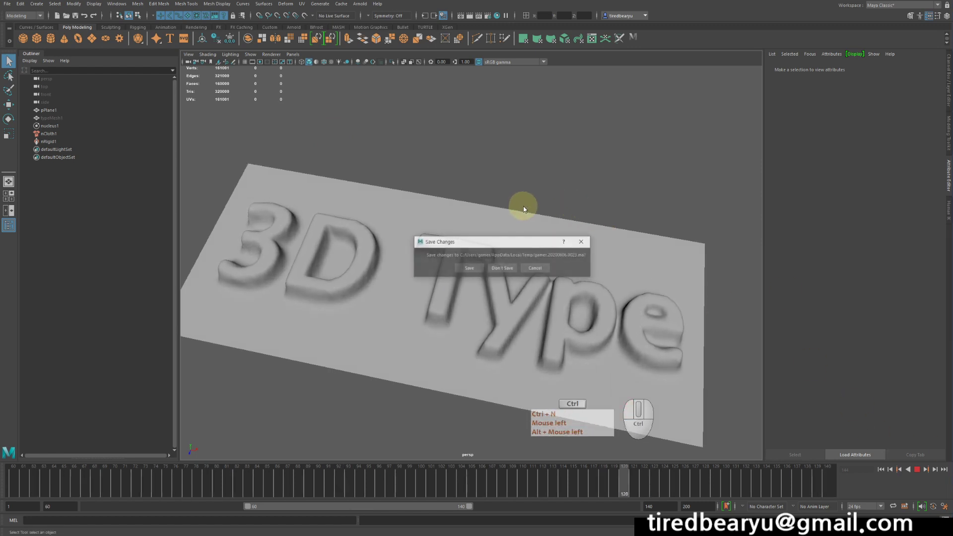
pyautogui.press('n')
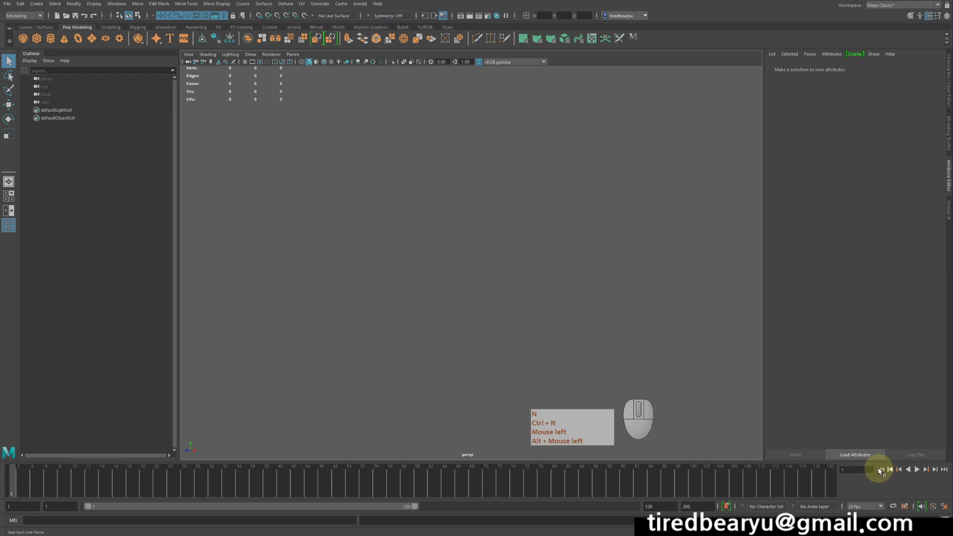
pyautogui.click(880, 471)
pyautogui.keyDown('alt'); pyautogui.moveTo(623, 318); pyautogui.dragTo(644, 304); pyautogui.keyUp('alt')
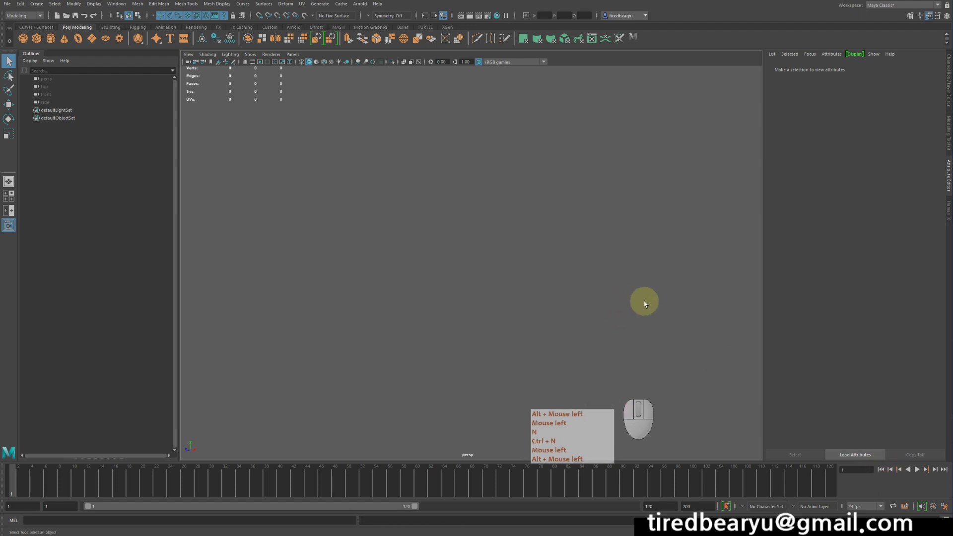
# Create a polygon plane at the origin and scale it uniformly to about 4.34
pyautogui.click(94, 43)
pyautogui.keyDown('alt'); pyautogui.moveTo(425, 168); pyautogui.dragTo(502, 184); pyautogui.keyUp('alt')
pyautogui.keyDown('alt'); pyautogui.moveTo(521, 187); pyautogui.dragTo(620, 208, button='right'); pyautogui.keyUp('alt')
pyautogui.keyDown('alt'); pyautogui.moveTo(587, 203); pyautogui.dragTo(641, 233); pyautogui.keyUp('alt')
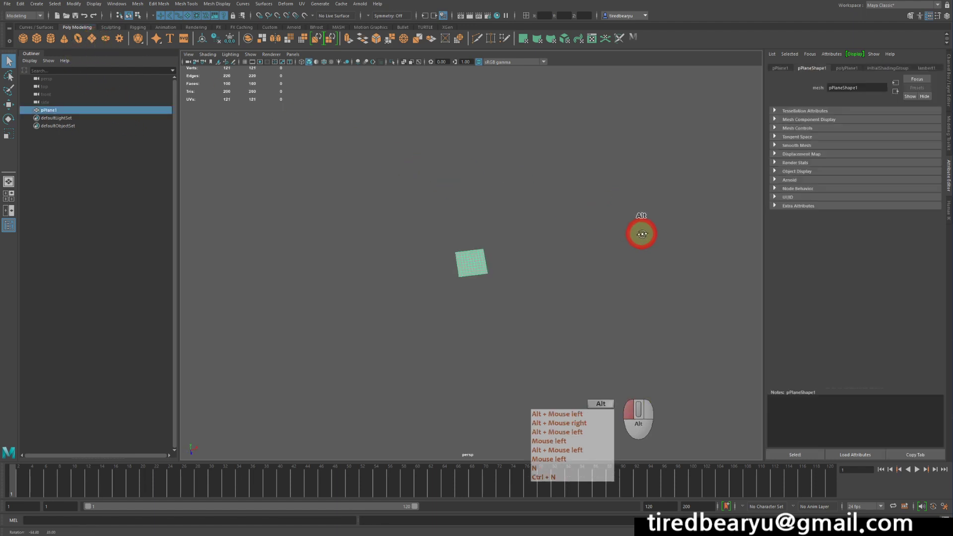
pyautogui.press('r')
pyautogui.keyDown('alt'); pyautogui.moveTo(557, 236); pyautogui.dragTo(544, 196); pyautogui.keyUp('alt')
pyautogui.keyDown('alt'); pyautogui.moveTo(545, 196); pyautogui.dragTo(734, 214, button='middle'); pyautogui.keyUp('alt')
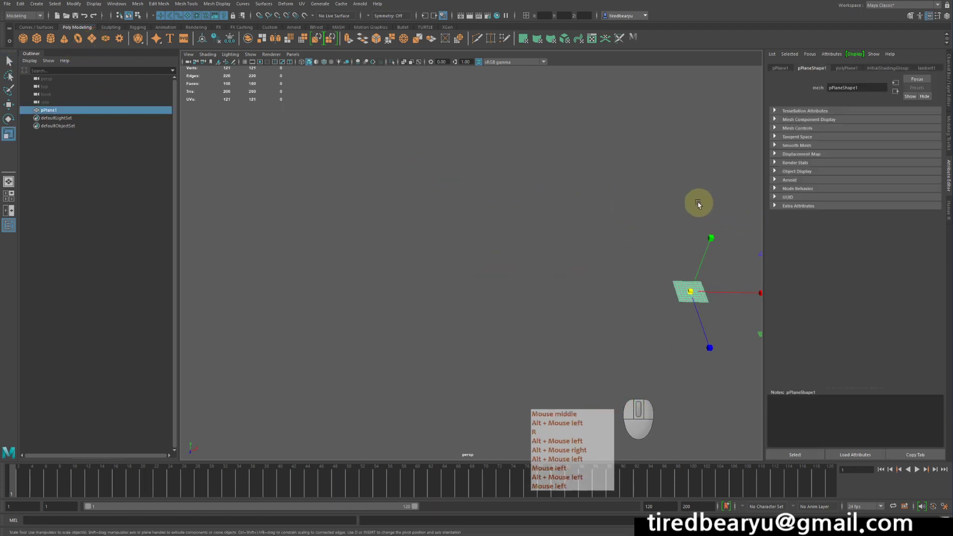
pyautogui.press('f')
pyautogui.keyDown('alt'); pyautogui.moveTo(687, 200); pyautogui.dragTo(347, 170, button='right'); pyautogui.keyUp('alt')
pyautogui.press('r')
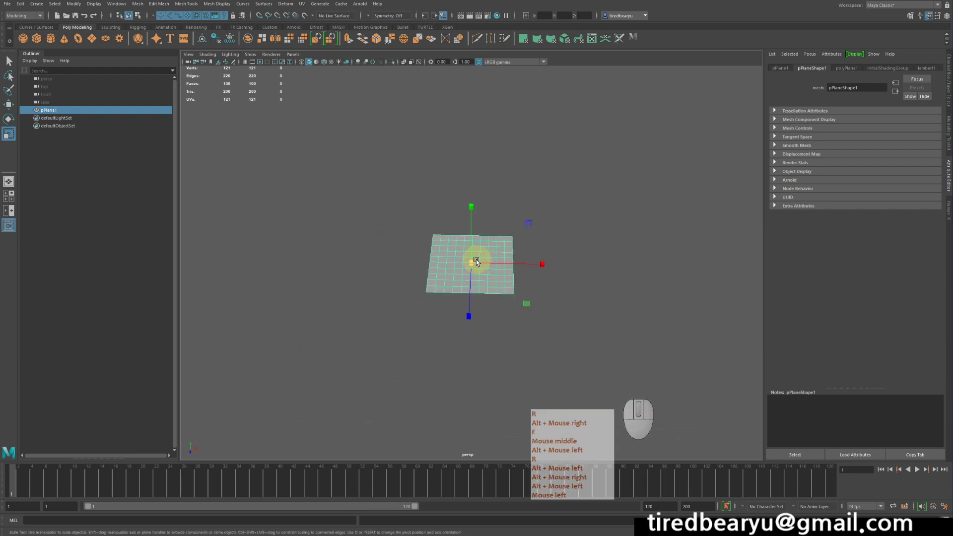
pyautogui.moveTo(476, 262); pyautogui.dragTo(664, 265)
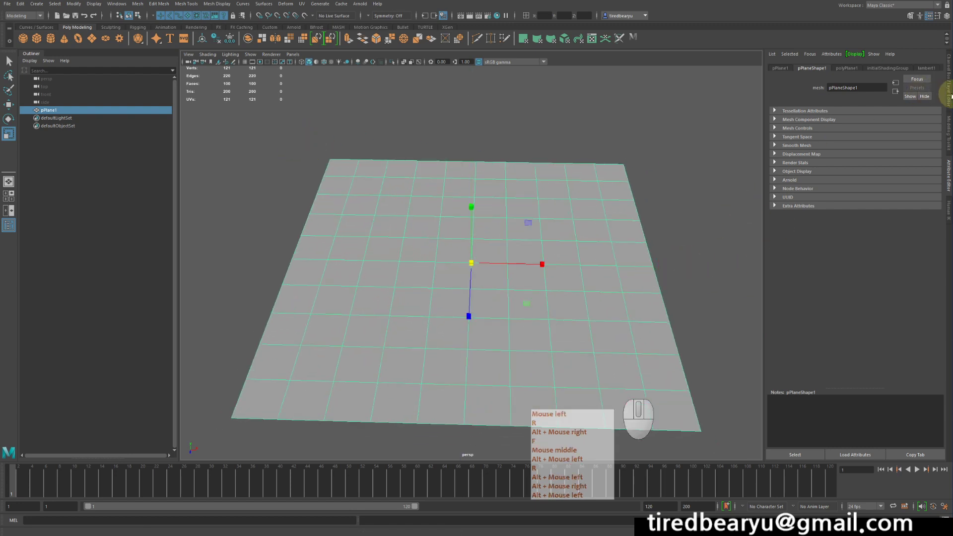
# Set the plane's width and height subdivisions to 50 each
pyautogui.click(950, 96)
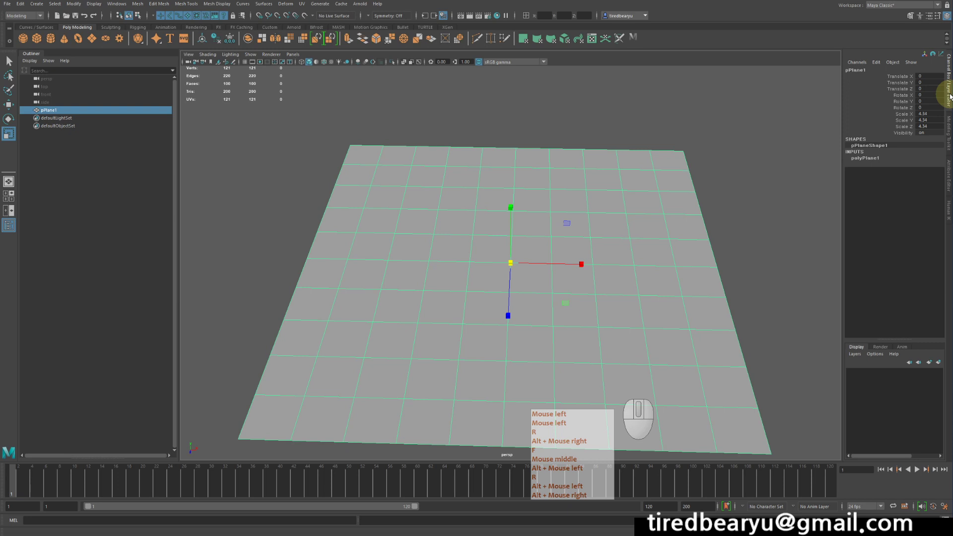
pyautogui.click(866, 157)
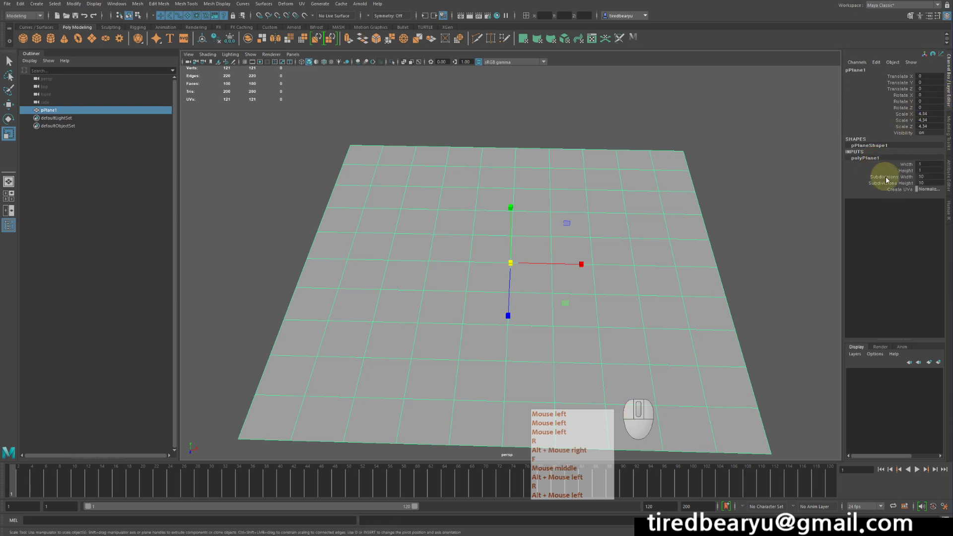
pyautogui.click(892, 177)
pyautogui.moveTo(472, 184); pyautogui.dragTo(616, 196, button='middle')
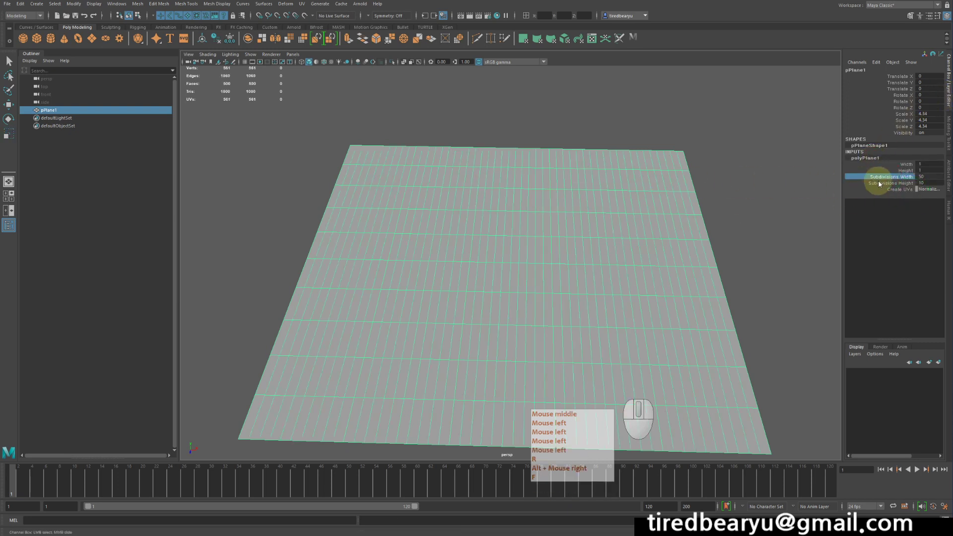
pyautogui.moveTo(882, 184); pyautogui.dragTo(884, 178)
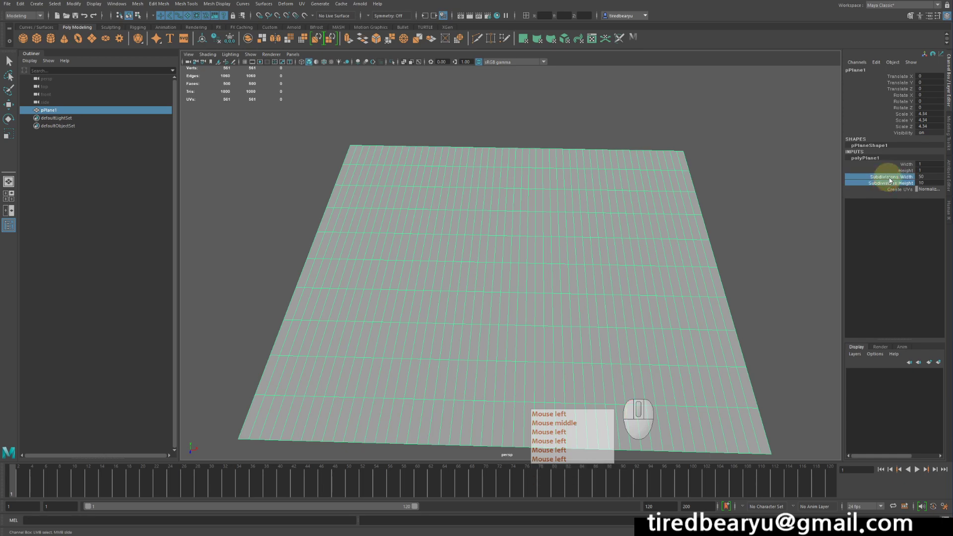
pyautogui.click(890, 177)
pyautogui.moveTo(638, 193); pyautogui.dragTo(844, 181, button='middle')
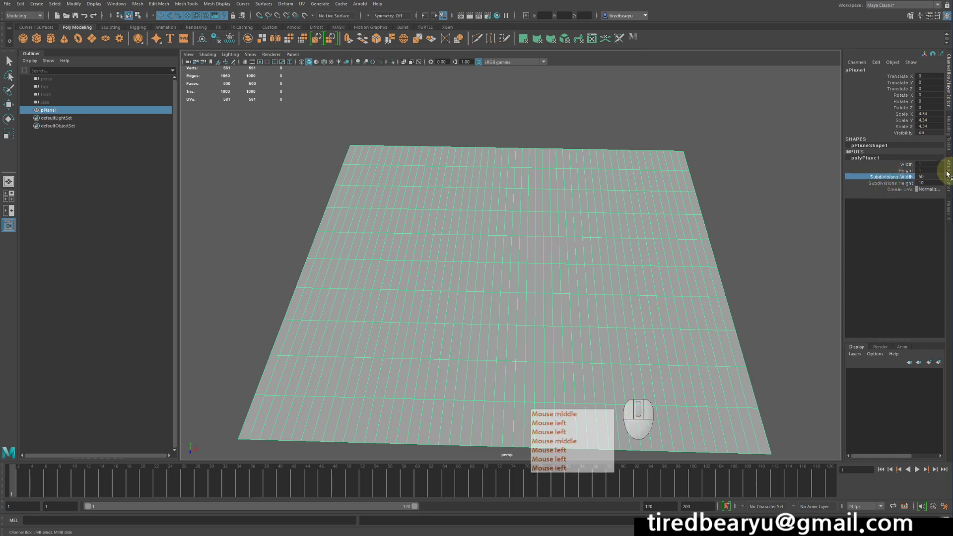
pyautogui.click(903, 182)
pyautogui.moveTo(650, 203); pyautogui.dragTo(737, 205, button='middle')
pyautogui.keyDown('alt'); pyautogui.moveTo(531, 293); pyautogui.dragTo(676, 224); pyautogui.keyUp('alt')
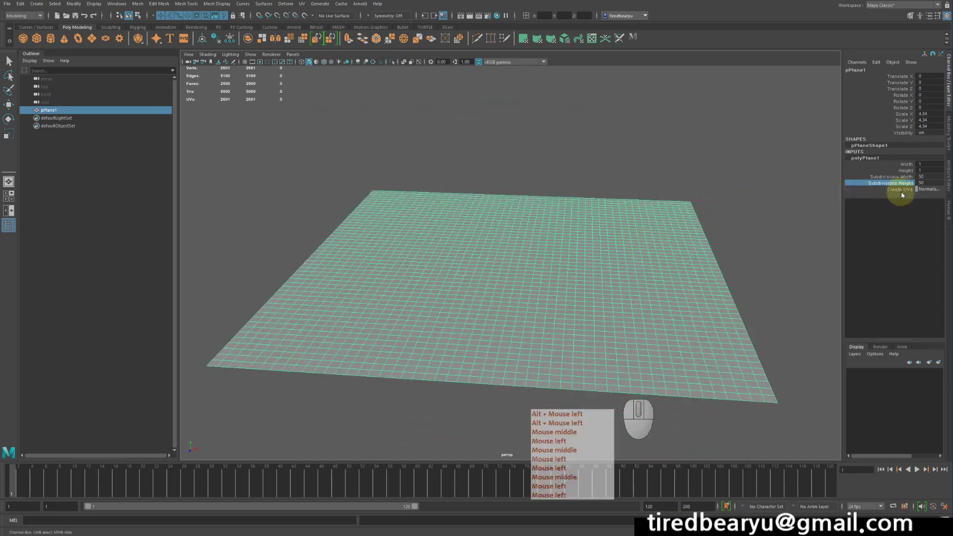
# Raise both the width and height subdivisions of the plane to 200
pyautogui.moveTo(886, 182); pyautogui.dragTo(883, 176)
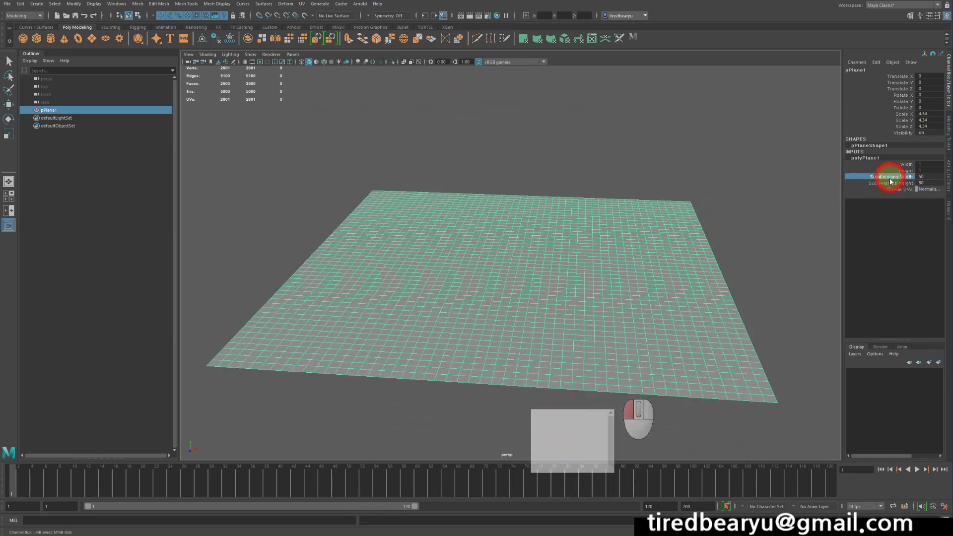
pyautogui.click(924, 177)
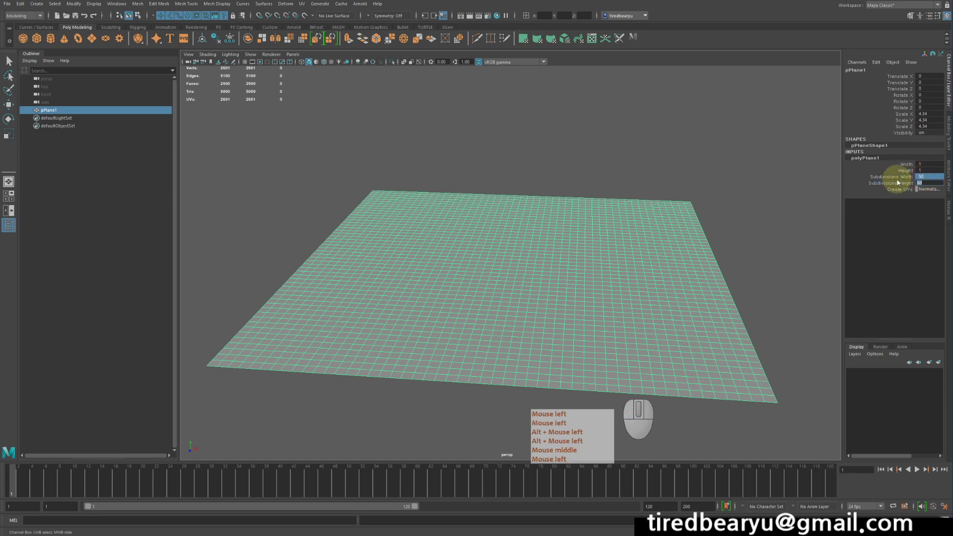
pyautogui.click(924, 178)
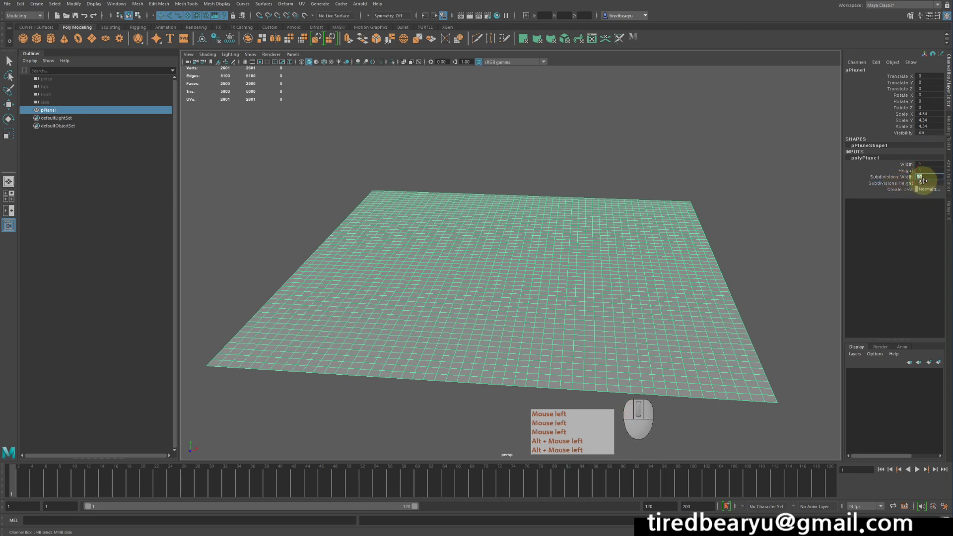
pyautogui.click(927, 176)
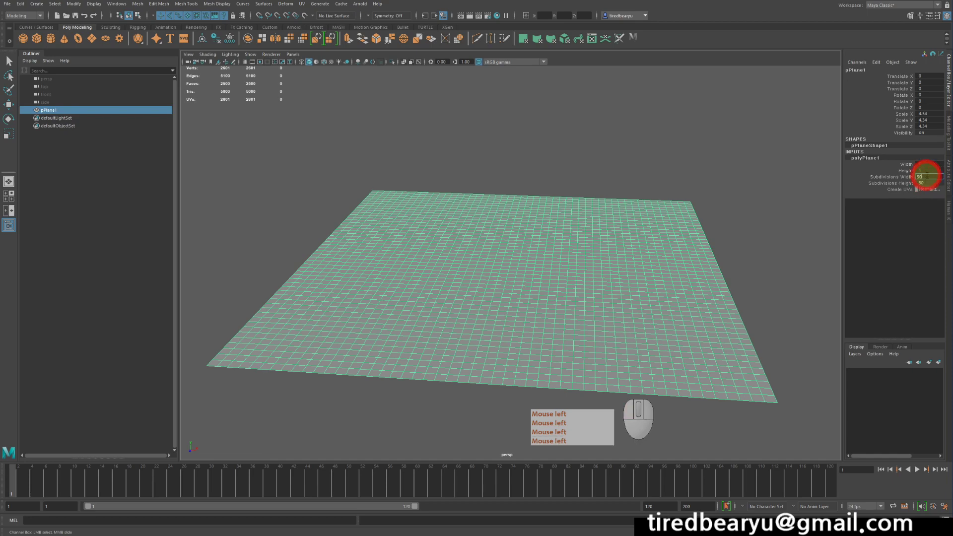
pyautogui.click(929, 178)
pyautogui.write('202')
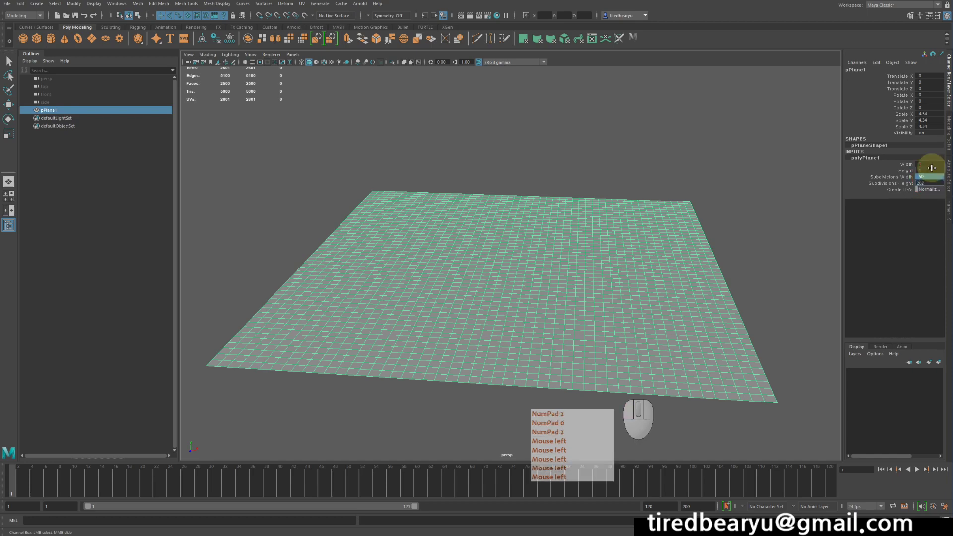
pyautogui.press('Return')
pyautogui.write('200')
pyautogui.press('Return')
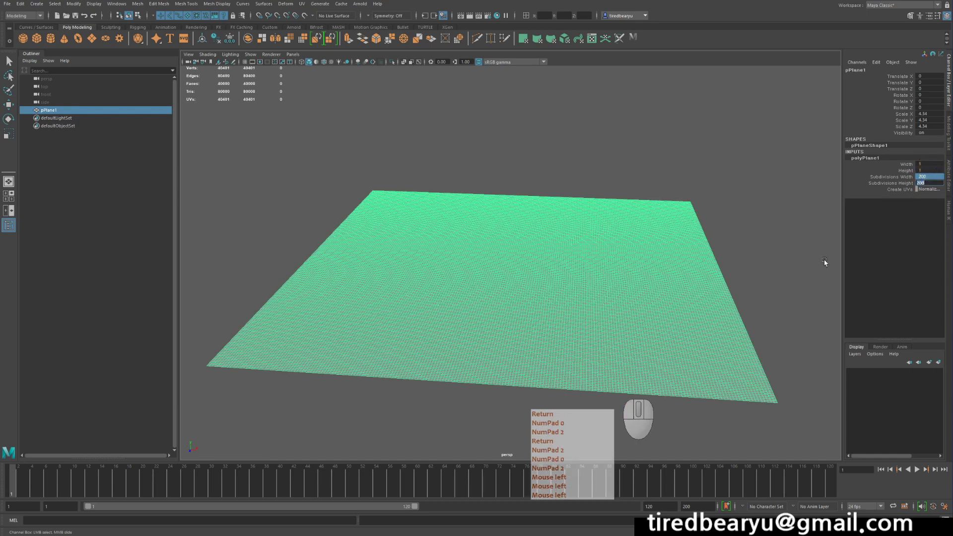
# Scale the plane down along Z to about 0.744 to form a long strip
pyautogui.click(780, 245)
pyautogui.keyDown('alt'); pyautogui.moveTo(780, 245); pyautogui.dragTo(740, 268); pyautogui.keyUp('alt')
pyautogui.click(660, 249)
pyautogui.keyDown('alt'); pyautogui.moveTo(660, 248); pyautogui.dragTo(702, 238); pyautogui.keyUp('alt')
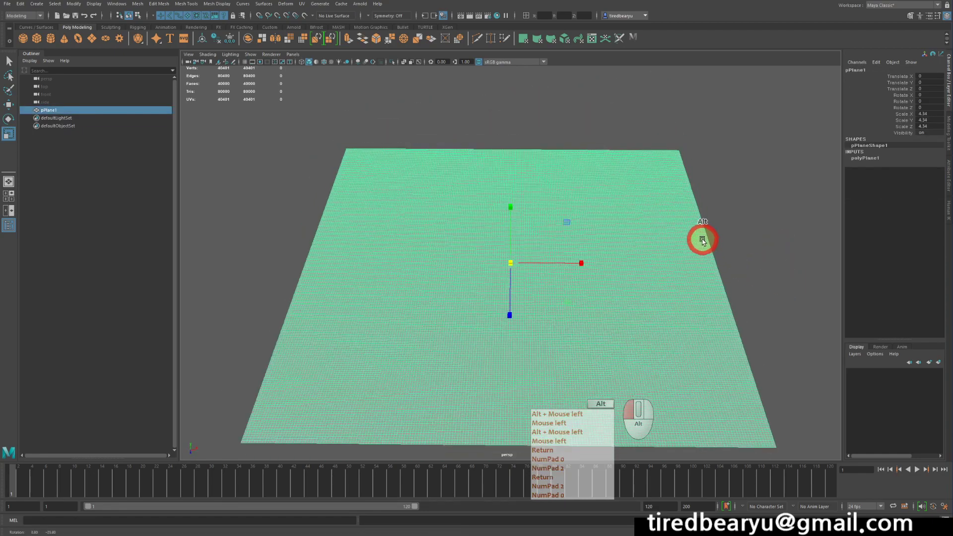
pyautogui.keyDown('alt'); pyautogui.moveTo(702, 239); pyautogui.dragTo(895, 266, button='right'); pyautogui.keyUp('alt')
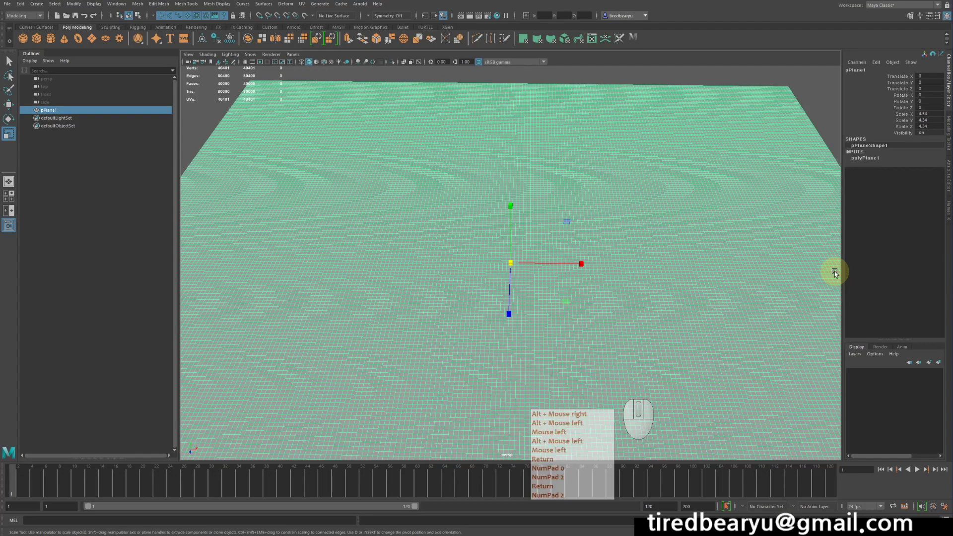
pyautogui.keyDown('alt'); pyautogui.moveTo(539, 268); pyautogui.dragTo(618, 270); pyautogui.keyUp('alt')
pyautogui.keyDown('alt'); pyautogui.moveTo(618, 270); pyautogui.dragTo(553, 262, button='right'); pyautogui.keyUp('alt')
pyautogui.moveTo(574, 291); pyautogui.dragTo(510, 270)
pyautogui.keyDown('alt'); pyautogui.moveTo(511, 270); pyautogui.dragTo(630, 223, button='middle'); pyautogui.keyUp('alt')
pyautogui.keyDown('alt'); pyautogui.moveTo(629, 223); pyautogui.dragTo(589, 225); pyautogui.keyUp('alt')
pyautogui.keyDown('alt'); pyautogui.moveTo(589, 225); pyautogui.dragTo(642, 302, button='right'); pyautogui.keyUp('alt')
pyautogui.keyDown('alt'); pyautogui.moveTo(643, 302); pyautogui.dragTo(618, 222, button='middle'); pyautogui.keyUp('alt')
pyautogui.keyDown('alt'); pyautogui.moveTo(618, 222); pyautogui.dragTo(629, 220); pyautogui.keyUp('alt')
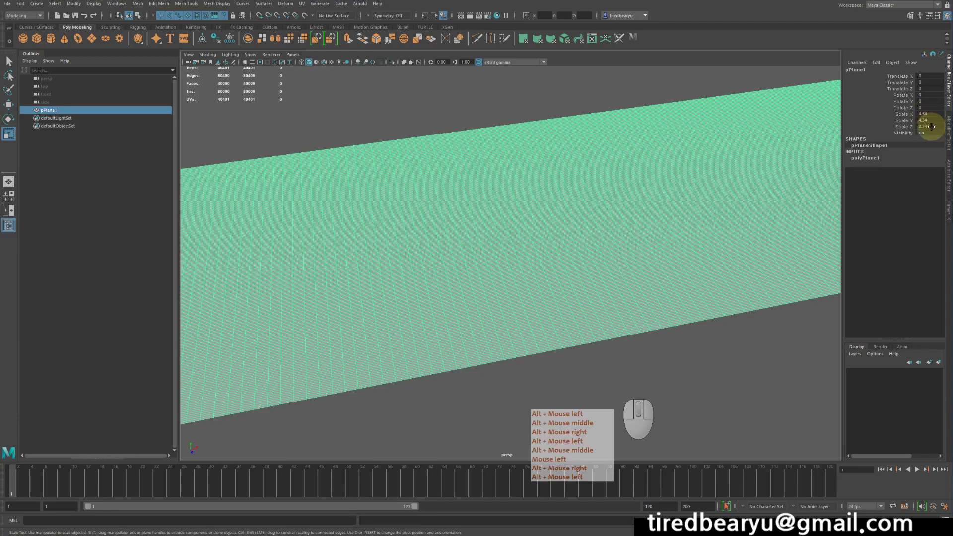
# Set the plane's subdivisions to 200 in width and 50 in height so the faces become nearly square
pyautogui.click(892, 156)
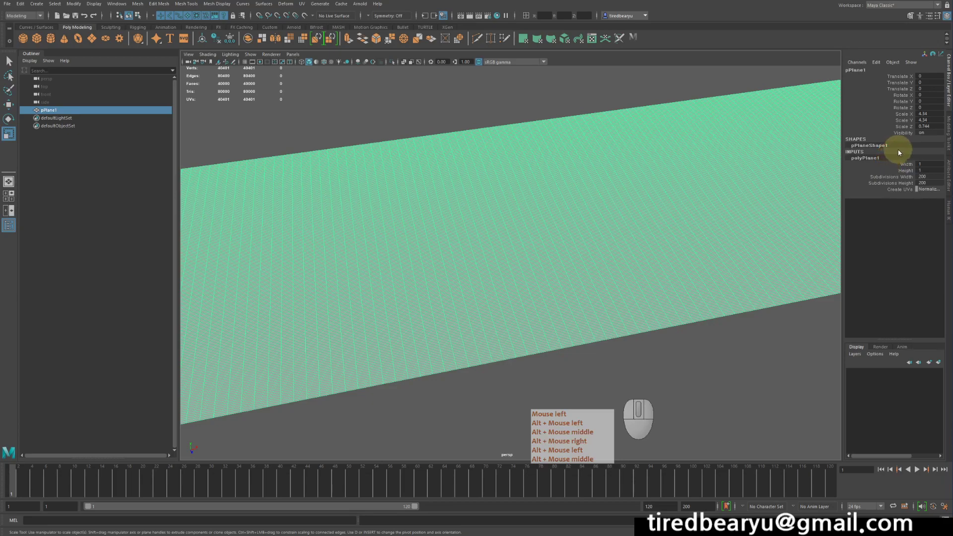
pyautogui.click(921, 182)
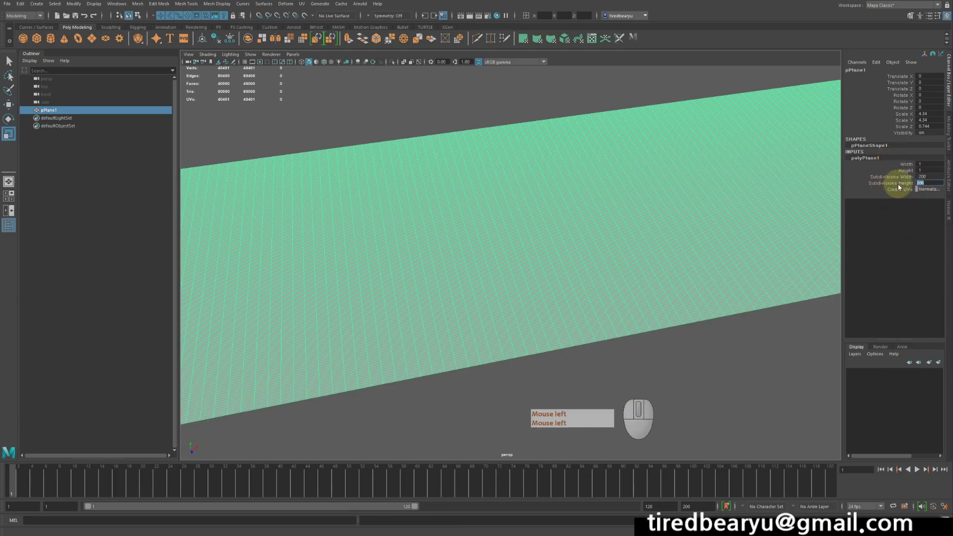
pyautogui.click(927, 179)
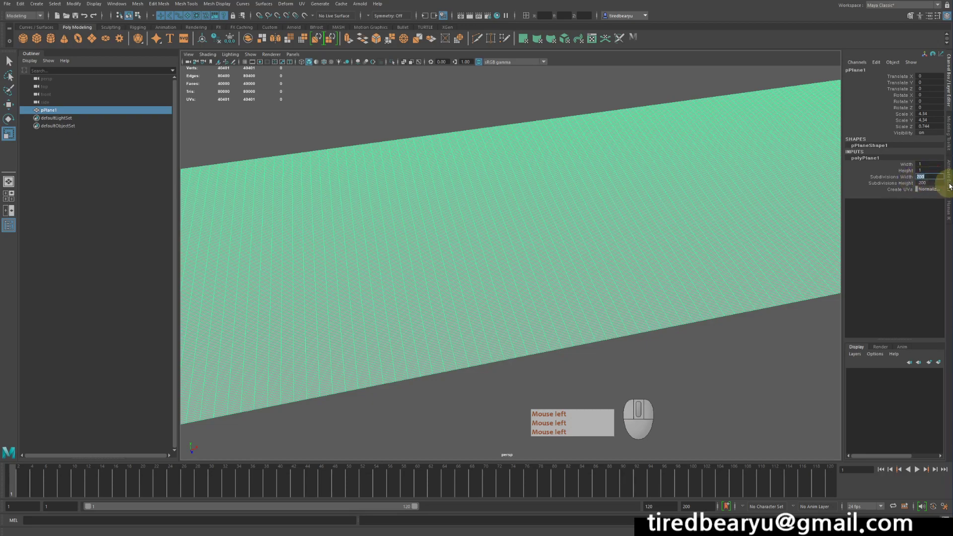
pyautogui.write('50')
pyautogui.press('Return')
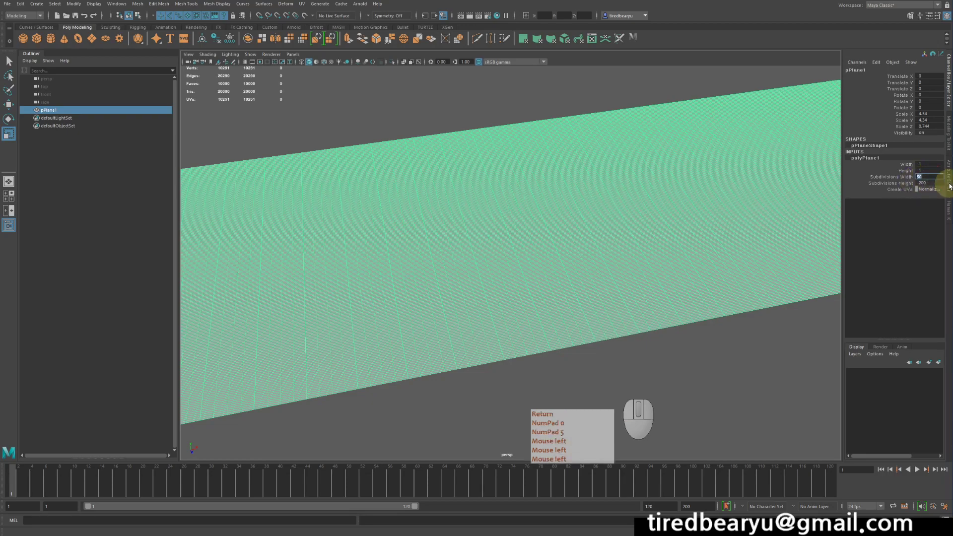
pyautogui.write('200')
pyautogui.press('Tab')
pyautogui.write('50')
pyautogui.press('Return')
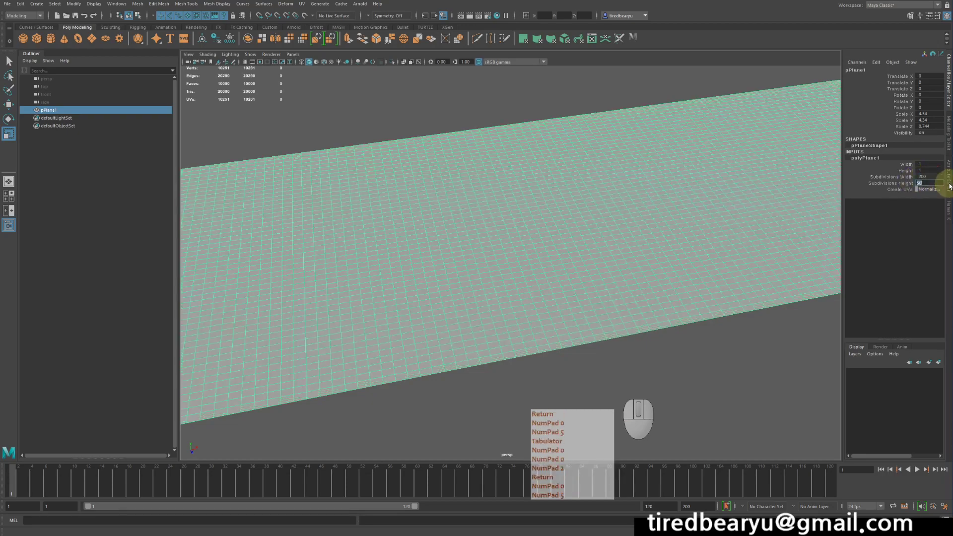
pyautogui.keyDown('alt'); pyautogui.moveTo(695, 314); pyautogui.dragTo(593, 296); pyautogui.keyUp('alt')
pyautogui.keyDown('alt'); pyautogui.moveTo(590, 294); pyautogui.dragTo(561, 275, button='right'); pyautogui.keyUp('alt')
pyautogui.keyDown('alt'); pyautogui.moveTo(561, 273); pyautogui.dragTo(636, 265, button='right'); pyautogui.keyUp('alt')
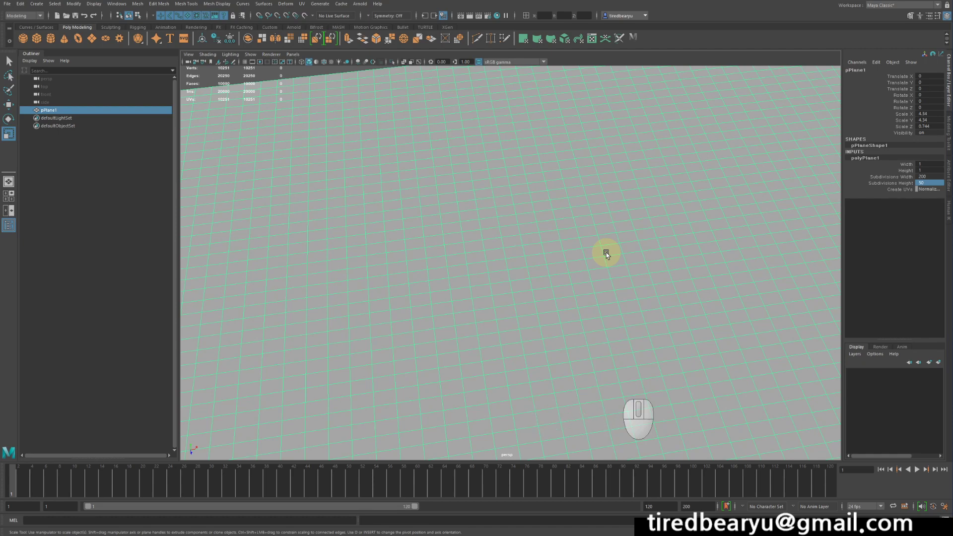
# Shorten the plane by scaling it down along the X axis only
pyautogui.click(932, 183)
pyautogui.keyDown('alt'); pyautogui.moveTo(551, 227); pyautogui.dragTo(319, 201, button='right'); pyautogui.keyUp('alt')
pyautogui.keyDown('alt'); pyautogui.moveTo(551, 213); pyautogui.dragTo(530, 200); pyautogui.keyUp('alt')
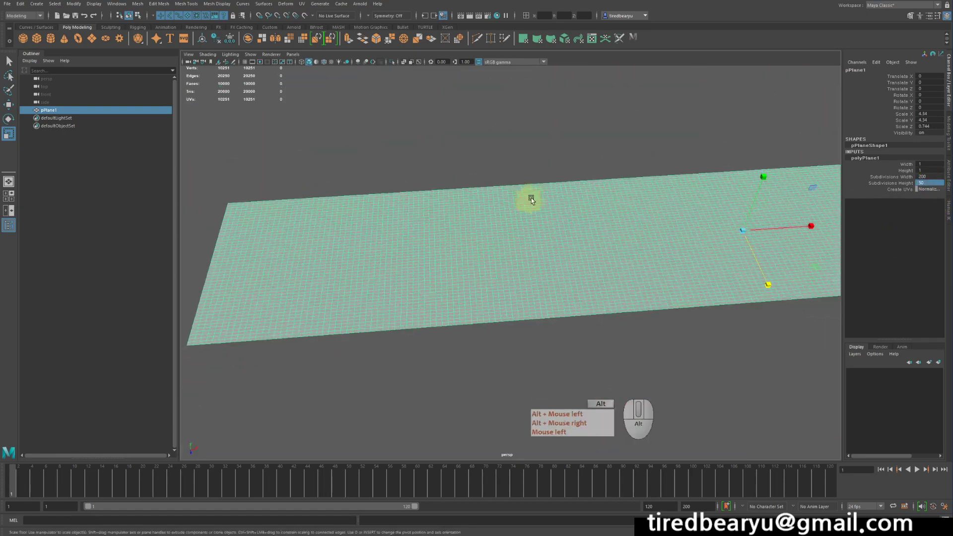
pyautogui.keyDown('alt'); pyautogui.moveTo(530, 200); pyautogui.dragTo(370, 166, button='right'); pyautogui.keyUp('alt')
pyautogui.keyDown('alt'); pyautogui.moveTo(548, 179); pyautogui.dragTo(518, 203); pyautogui.keyUp('alt')
pyautogui.keyDown('alt'); pyautogui.moveTo(571, 218); pyautogui.dragTo(750, 236, button='right'); pyautogui.keyUp('alt')
pyautogui.keyDown('alt'); pyautogui.moveTo(795, 248); pyautogui.dragTo(645, 252, button='middle'); pyautogui.keyUp('alt')
pyautogui.keyDown('alt'); pyautogui.moveTo(703, 248); pyautogui.dragTo(608, 235, button='right'); pyautogui.keyUp('alt')
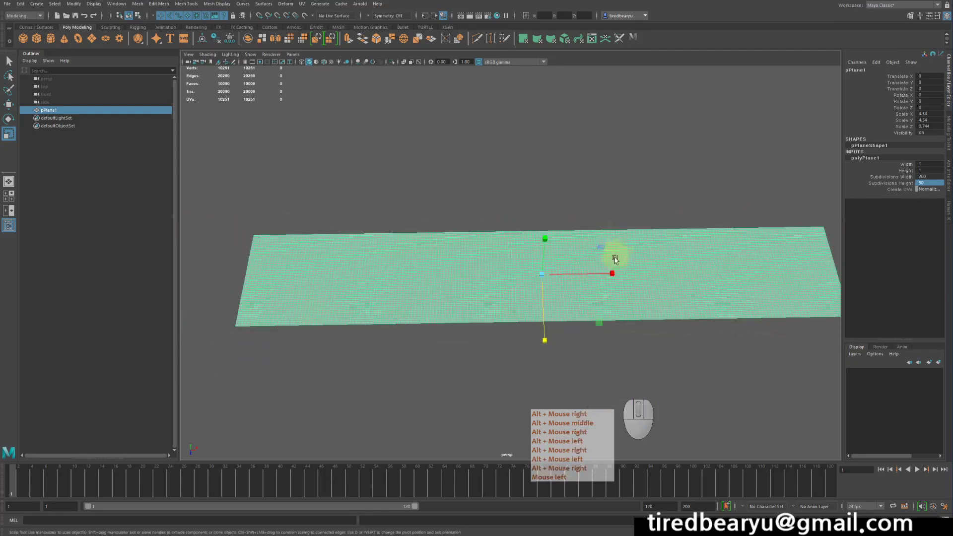
pyautogui.moveTo(611, 272); pyautogui.dragTo(570, 272)
pyautogui.keyDown('alt'); pyautogui.moveTo(573, 273); pyautogui.dragTo(802, 281, button='right'); pyautogui.keyUp('alt')
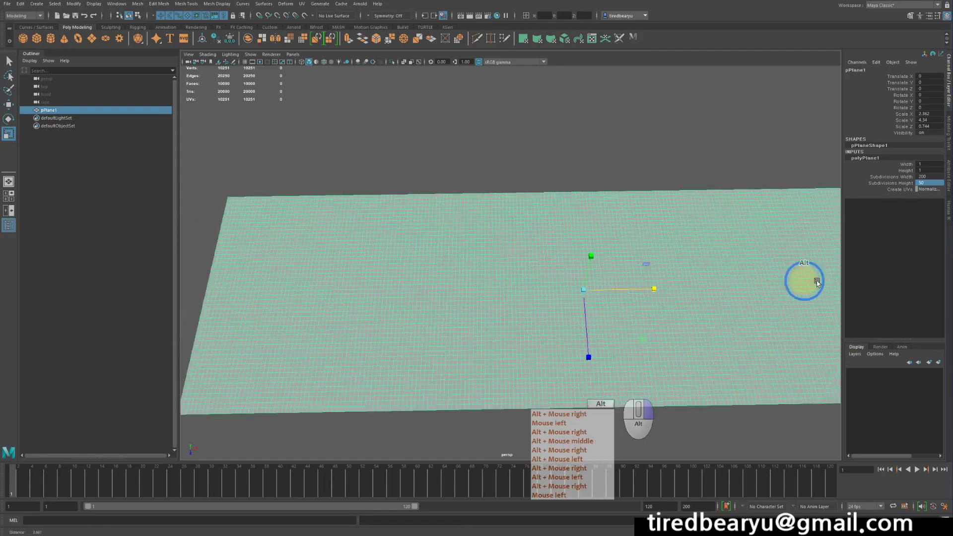
# Narrow the plane slightly along Z to a scale of about 0.655
pyautogui.keyDown('alt'); pyautogui.moveTo(802, 281); pyautogui.dragTo(722, 223, button='middle'); pyautogui.keyUp('alt')
pyautogui.keyDown('alt'); pyautogui.moveTo(682, 219); pyautogui.dragTo(699, 217); pyautogui.keyUp('alt')
pyautogui.keyDown('alt'); pyautogui.moveTo(698, 217); pyautogui.dragTo(790, 230, button='right'); pyautogui.keyUp('alt')
pyautogui.moveTo(724, 246); pyautogui.dragTo(723, 235)
pyautogui.keyDown('alt'); pyautogui.moveTo(721, 233); pyautogui.dragTo(538, 214, button='right'); pyautogui.keyUp('alt')
pyautogui.keyDown('alt'); pyautogui.moveTo(537, 214); pyautogui.dragTo(584, 215); pyautogui.keyUp('alt')
# Apply Smooth to the whole plane to increase its mesh density
pyautogui.press('q')
pyautogui.click(579, 144)
pyautogui.click(517, 198)
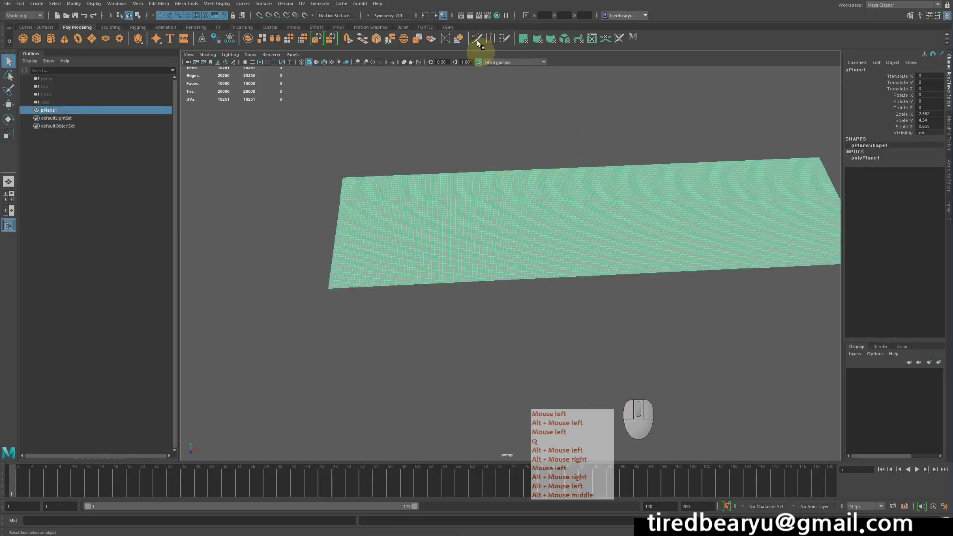
pyautogui.click(302, 39)
pyautogui.click(571, 110)
pyautogui.click(588, 218)
pyautogui.keyDown('alt'); pyautogui.moveTo(591, 220); pyautogui.dragTo(695, 244); pyautogui.keyUp('alt')
pyautogui.keyDown('alt'); pyautogui.moveTo(695, 243); pyautogui.dragTo(765, 213, button='right'); pyautogui.keyUp('alt')
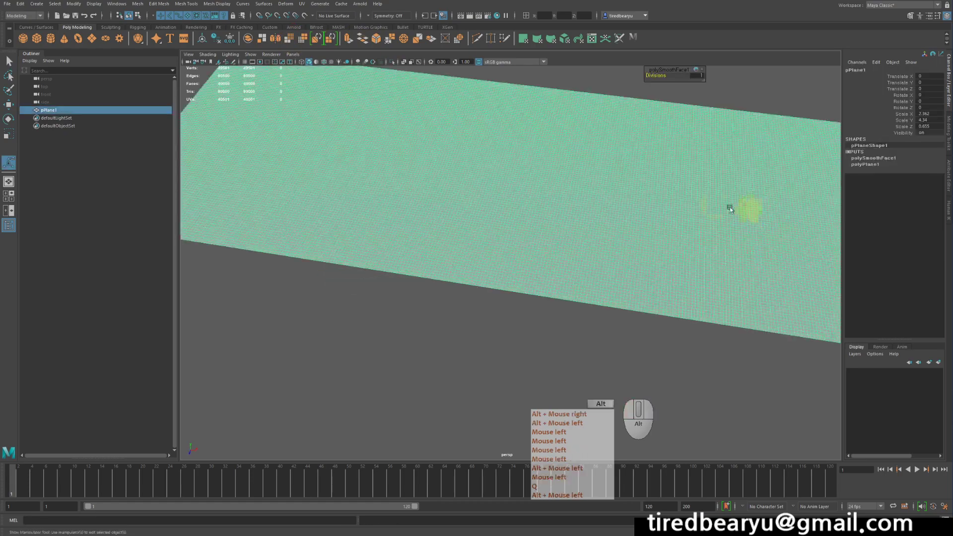
# Delete the construction history of the smoothed plane
pyautogui.keyDown('alt'); pyautogui.moveTo(724, 209); pyautogui.dragTo(620, 196); pyautogui.keyUp('alt')
pyautogui.keyDown('alt'); pyautogui.moveTo(621, 196); pyautogui.dragTo(447, 191, button='right'); pyautogui.keyUp('alt')
pyautogui.keyDown('alt'); pyautogui.moveTo(446, 191); pyautogui.dragTo(469, 163); pyautogui.keyUp('alt')
pyautogui.hotkey('shift', 'alt', 'd')
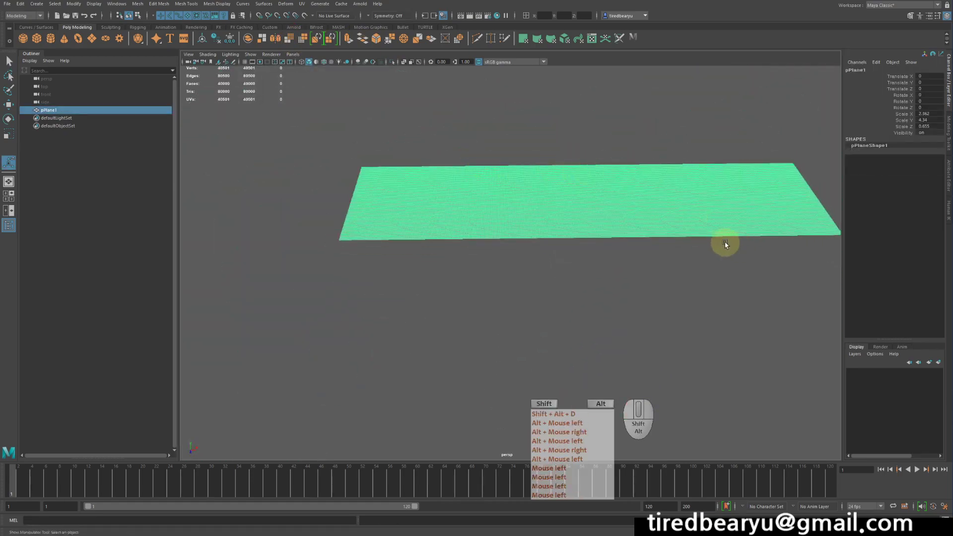
# Create a 3D Type text object in the scene with the plane
pyautogui.keyDown('alt'); pyautogui.moveTo(602, 287); pyautogui.dragTo(695, 340); pyautogui.keyUp('alt')
pyautogui.keyDown('alt'); pyautogui.moveTo(695, 339); pyautogui.dragTo(778, 328, button='right'); pyautogui.keyUp('alt')
pyautogui.keyDown('alt'); pyautogui.moveTo(767, 316); pyautogui.dragTo(764, 323); pyautogui.keyUp('alt')
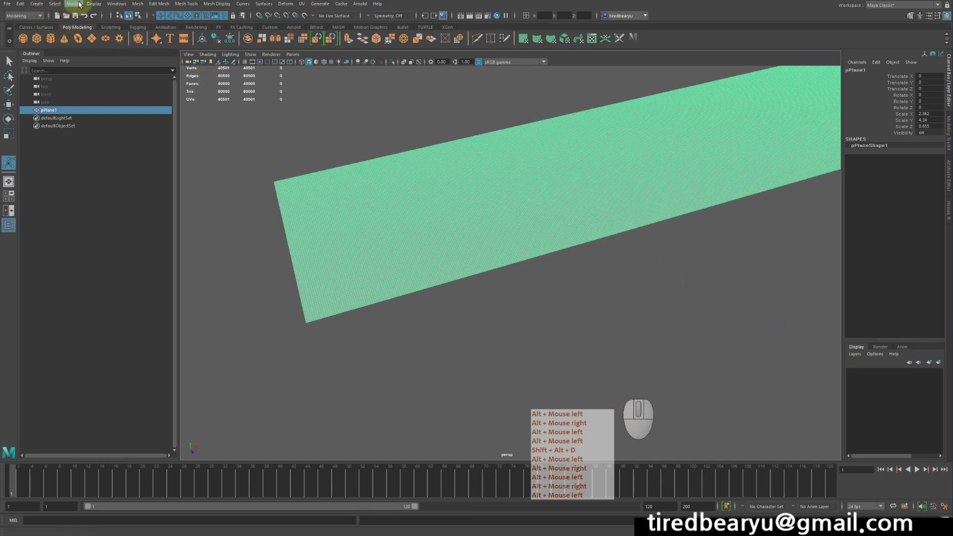
pyautogui.click(37, 4)
pyautogui.click(48, 74)
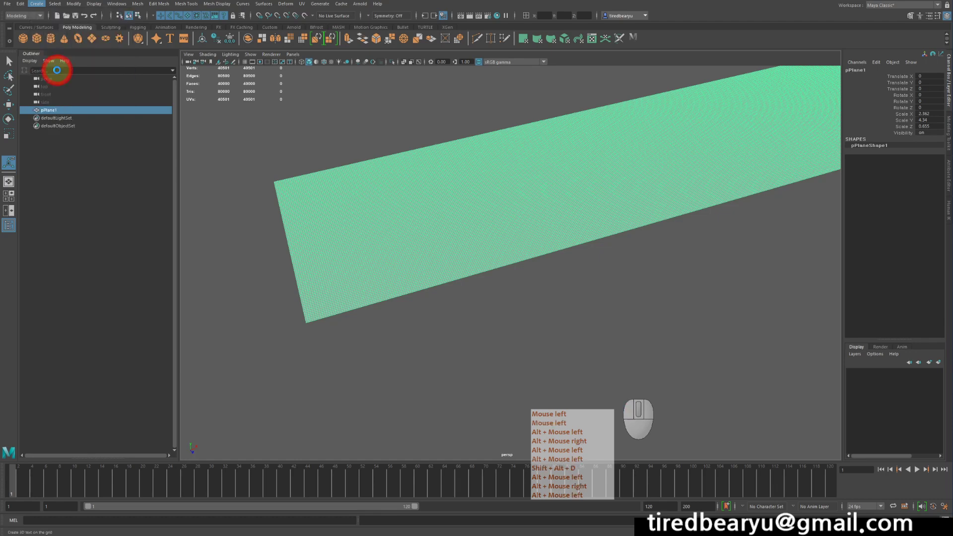
# Scale the 3D text down uniformly to 0.025 so it matches the size of the plane
pyautogui.keyDown('alt'); pyautogui.moveTo(496, 185); pyautogui.dragTo(489, 223); pyautogui.keyUp('alt')
pyautogui.keyDown('alt'); pyautogui.moveTo(489, 223); pyautogui.dragTo(484, 246, button='middle'); pyautogui.keyUp('alt')
pyautogui.keyDown('alt'); pyautogui.moveTo(483, 246); pyautogui.dragTo(504, 240); pyautogui.keyUp('alt')
pyautogui.keyDown('alt'); pyautogui.moveTo(504, 239); pyautogui.dragTo(382, 213, button='right'); pyautogui.keyUp('alt')
pyautogui.press('w')
pyautogui.keyDown('alt'); pyautogui.moveTo(591, 221); pyautogui.dragTo(376, 176, button='right'); pyautogui.keyUp('alt')
pyautogui.press('r')
pyautogui.moveTo(643, 150); pyautogui.dragTo(250, 126, button='middle')
pyautogui.press('z')
pyautogui.moveTo(481, 261); pyautogui.dragTo(134, 243)
pyautogui.moveTo(633, 179); pyautogui.dragTo(278, 156, button='middle')
pyautogui.moveTo(561, 149); pyautogui.dragTo(248, 156, button='middle')
pyautogui.moveTo(496, 179); pyautogui.dragTo(248, 170, button='middle')
pyautogui.moveTo(730, 162); pyautogui.dragTo(372, 155, button='middle')
pyautogui.moveTo(521, 156); pyautogui.dragTo(216, 171, button='middle')
pyautogui.moveTo(437, 162); pyautogui.dragTo(205, 154, button='middle')
# Move the text along the X axis to about -0.801 so it lies within the plane's length
pyautogui.keyDown('alt'); pyautogui.moveTo(412, 182); pyautogui.dragTo(442, 201); pyautogui.keyUp('alt')
pyautogui.keyDown('alt'); pyautogui.moveTo(441, 201); pyautogui.dragTo(774, 240, button='right'); pyautogui.keyUp('alt')
pyautogui.press('w')
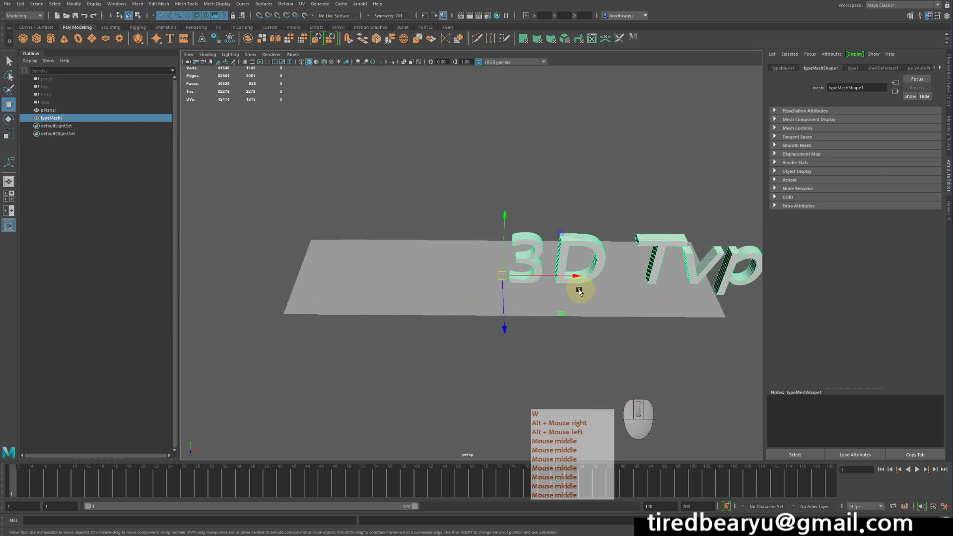
pyautogui.moveTo(576, 277); pyautogui.dragTo(375, 243)
# Lay the text flat by setting its Rotate X to -90
pyautogui.press('e')
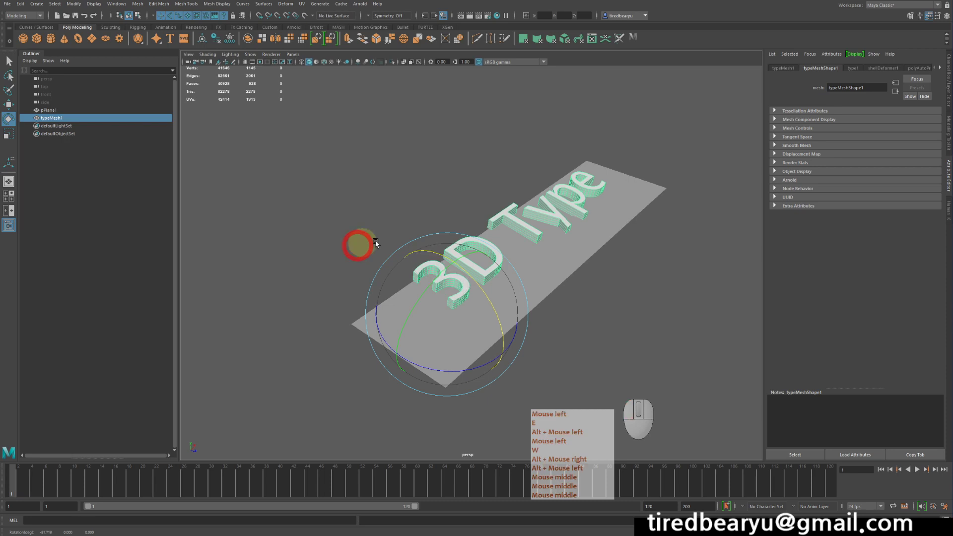
pyautogui.click(948, 70)
pyautogui.click(938, 96)
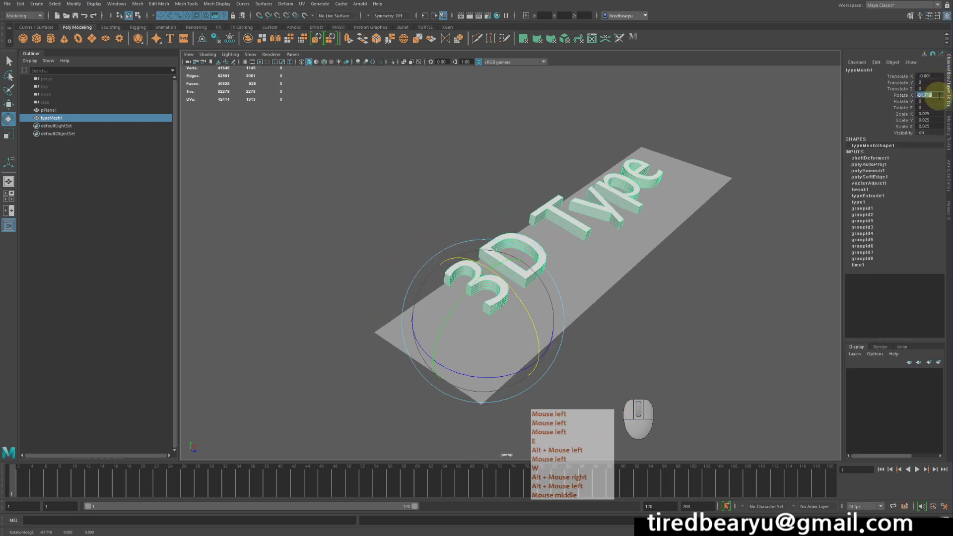
pyautogui.write('-90')
pyautogui.press('Return')
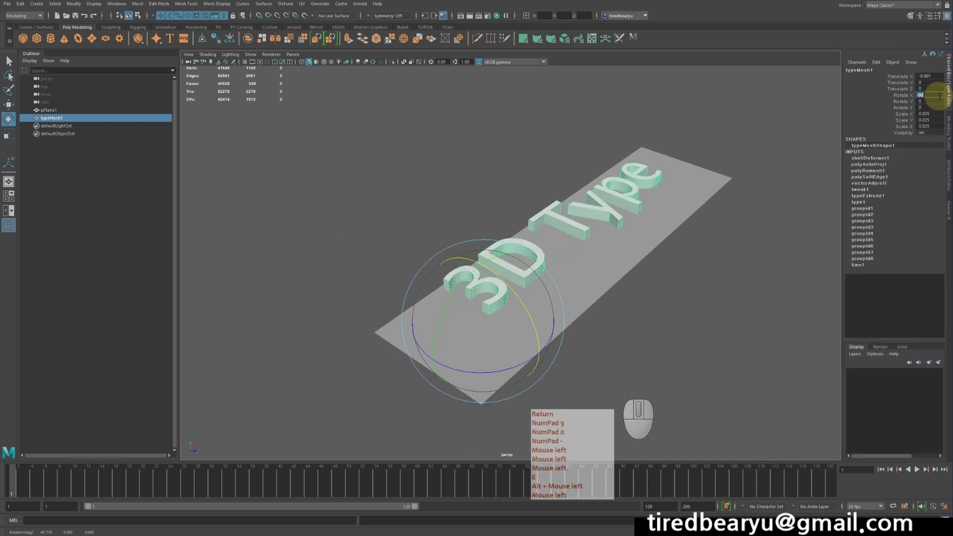
# Raise the text slightly above the plane to about 0.059 in Y and shift it to about 0.135 in Z
pyautogui.keyDown('alt'); pyautogui.moveTo(489, 285); pyautogui.dragTo(516, 288); pyautogui.keyUp('alt')
pyautogui.press('w')
pyautogui.moveTo(496, 219); pyautogui.dragTo(495, 210)
pyautogui.moveTo(441, 266)
pyautogui.mouseDown()
pyautogui.moveTo(466, 273)
pyautogui.moveTo(446, 272)
pyautogui.mouseUp()
pyautogui.keyDown('alt'); pyautogui.moveTo(446, 272); pyautogui.dragTo(556, 235, button='right'); pyautogui.keyUp('alt')
pyautogui.keyDown('alt'); pyautogui.moveTo(556, 236); pyautogui.dragTo(602, 268, button='middle'); pyautogui.keyUp('alt')
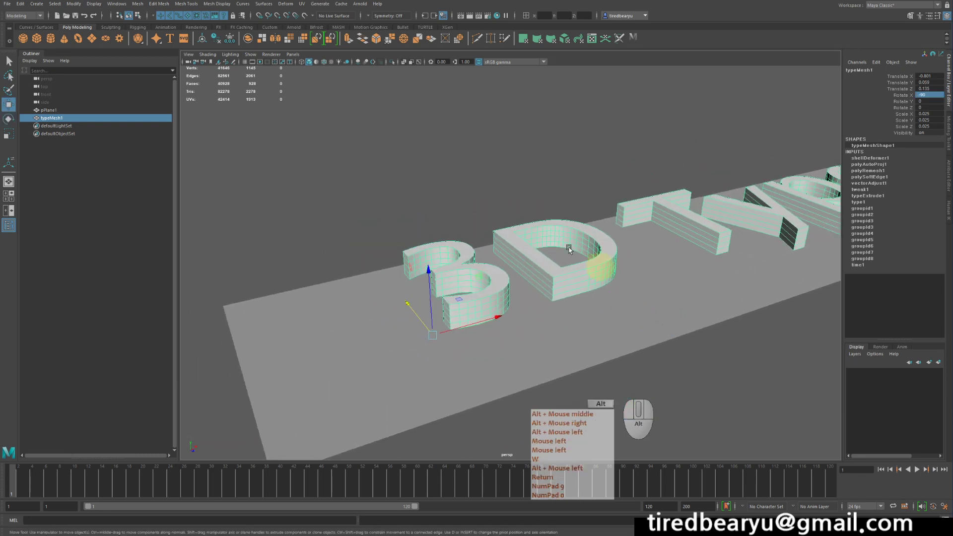
pyautogui.keyDown('alt'); pyautogui.moveTo(688, 292); pyautogui.dragTo(676, 312); pyautogui.keyUp('alt')
pyautogui.keyDown('alt'); pyautogui.moveTo(676, 312); pyautogui.dragTo(535, 276, button='right'); pyautogui.keyUp('alt')
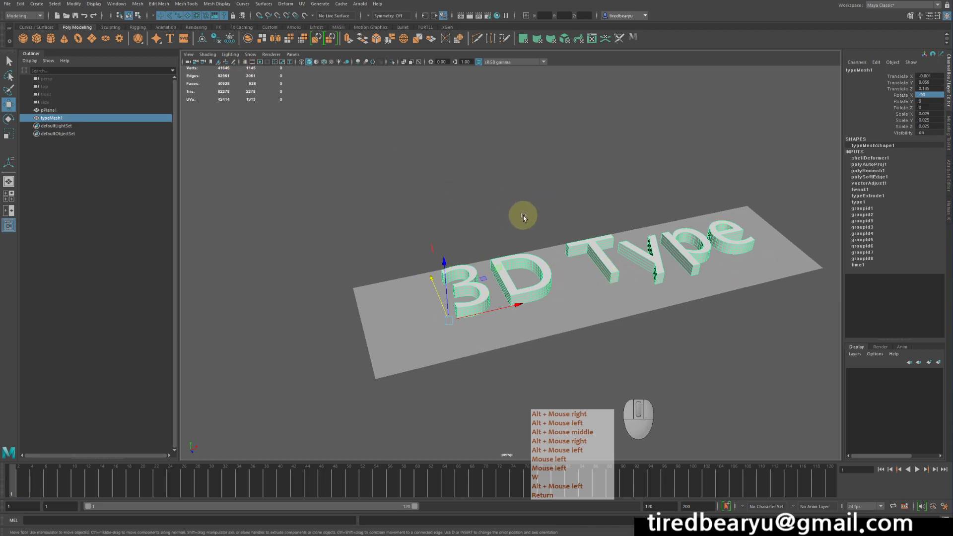
# Make the 3D text a passive collider with the FX tools
pyautogui.keyDown('alt'); pyautogui.moveTo(523, 216); pyautogui.dragTo(514, 222); pyautogui.keyUp('alt')
pyautogui.keyDown('alt'); pyautogui.moveTo(515, 222); pyautogui.dragTo(538, 214, button='right'); pyautogui.keyUp('alt')
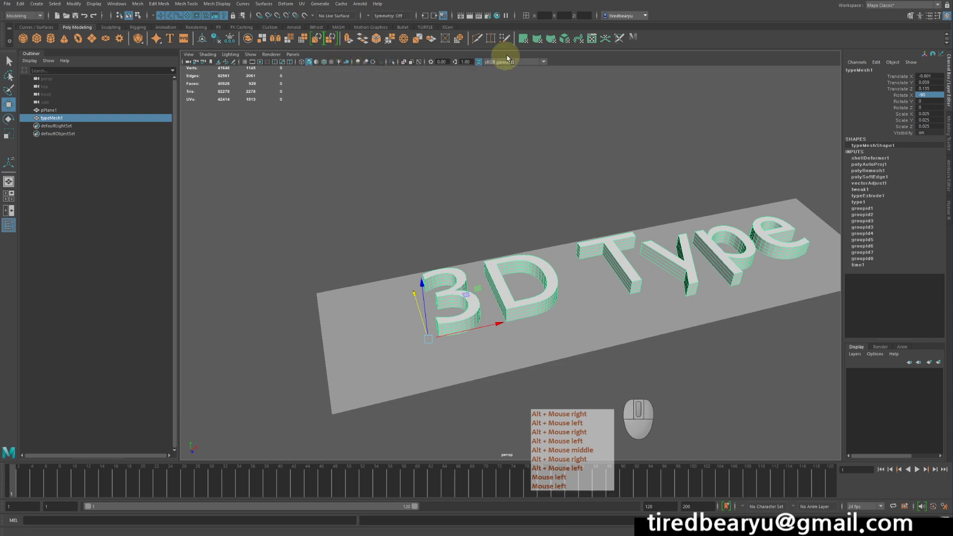
pyautogui.click(214, 29)
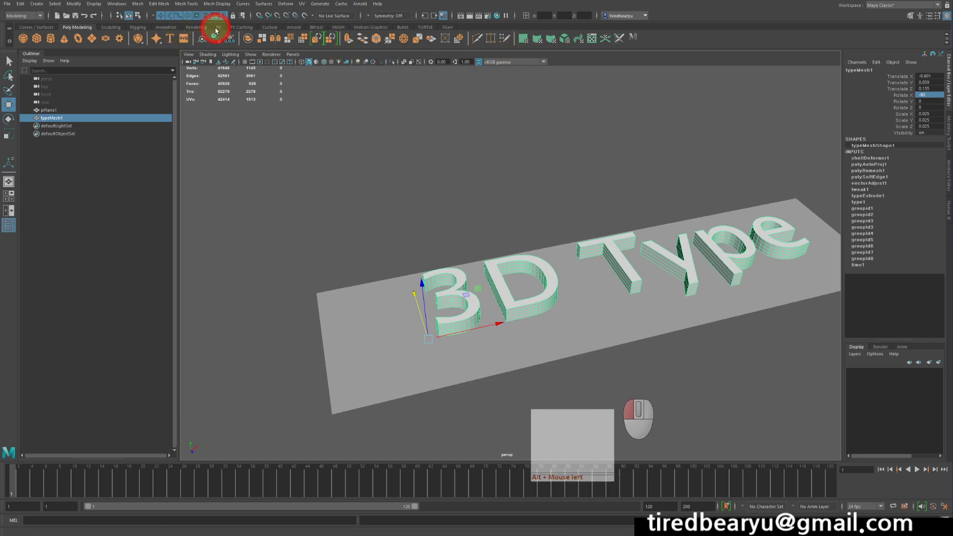
pyautogui.click(367, 39)
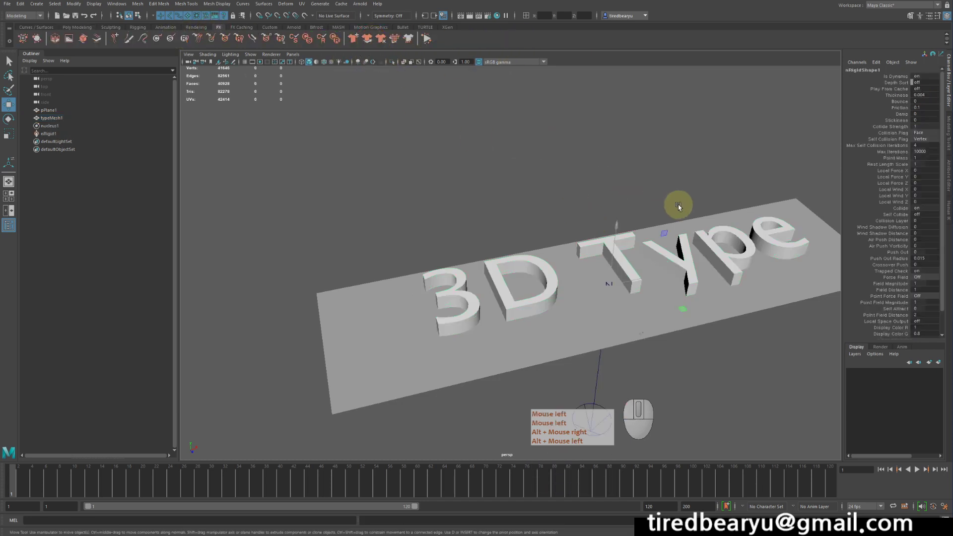
# Select the text and set the Solver Display of its nRigid shape to Collision Thickness
pyautogui.keyDown('alt'); pyautogui.moveTo(664, 208); pyautogui.dragTo(685, 218); pyautogui.keyUp('alt')
pyautogui.keyDown('alt'); pyautogui.moveTo(685, 218); pyautogui.dragTo(708, 233, button='right'); pyautogui.keyUp('alt')
pyautogui.click(657, 255)
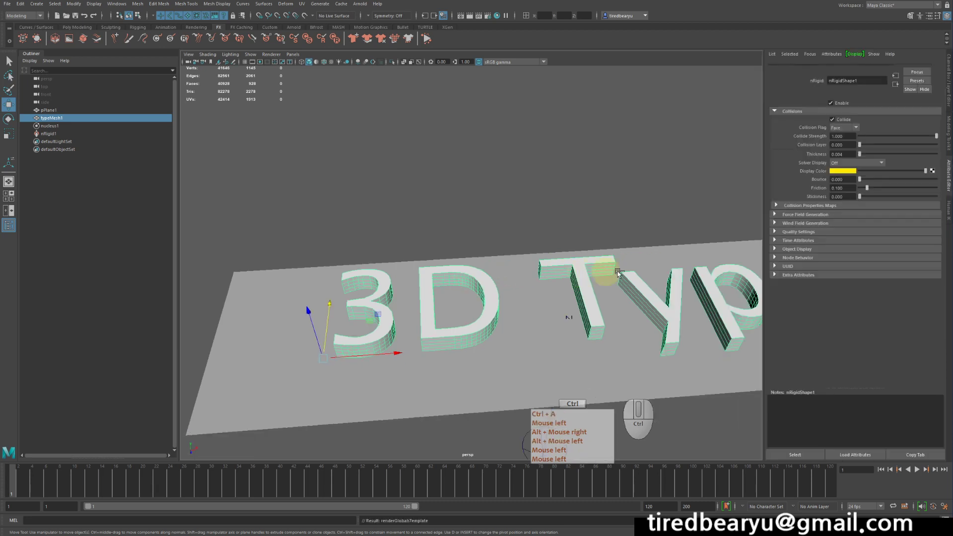
pyautogui.hotkey('ctrl', 'a')
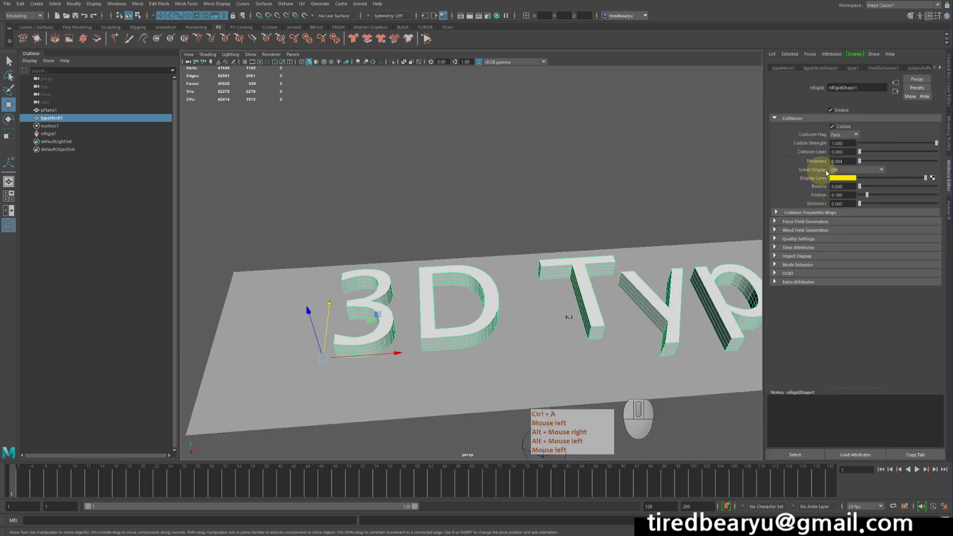
pyautogui.click(858, 170)
pyautogui.click(841, 188)
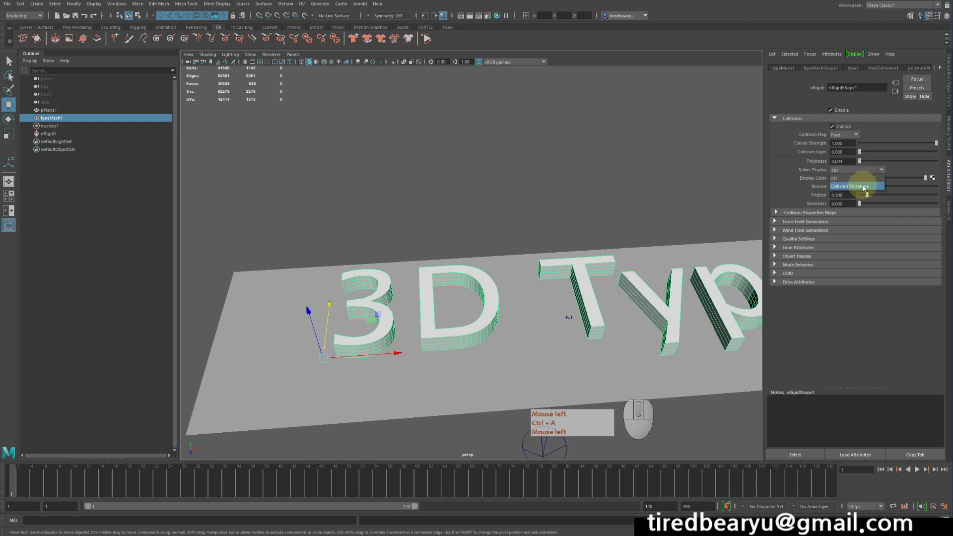
# Examine the displayed collision thickness around the letters from several angles
pyautogui.keyDown('alt'); pyautogui.moveTo(560, 214); pyautogui.dragTo(617, 273); pyautogui.keyUp('alt')
pyautogui.keyDown('alt'); pyautogui.moveTo(617, 273); pyautogui.dragTo(619, 208, button='right'); pyautogui.keyUp('alt')
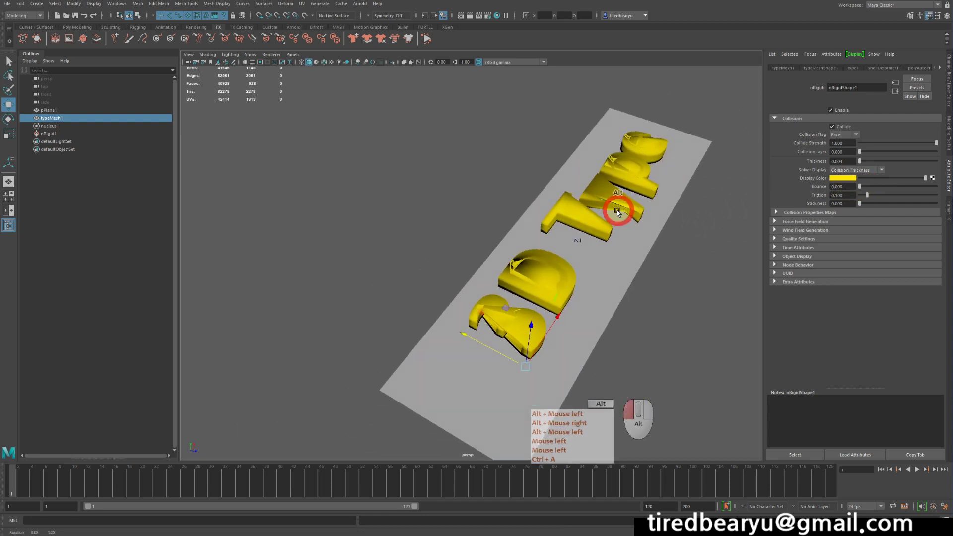
pyautogui.keyDown('alt'); pyautogui.moveTo(619, 209); pyautogui.dragTo(579, 215); pyautogui.keyUp('alt')
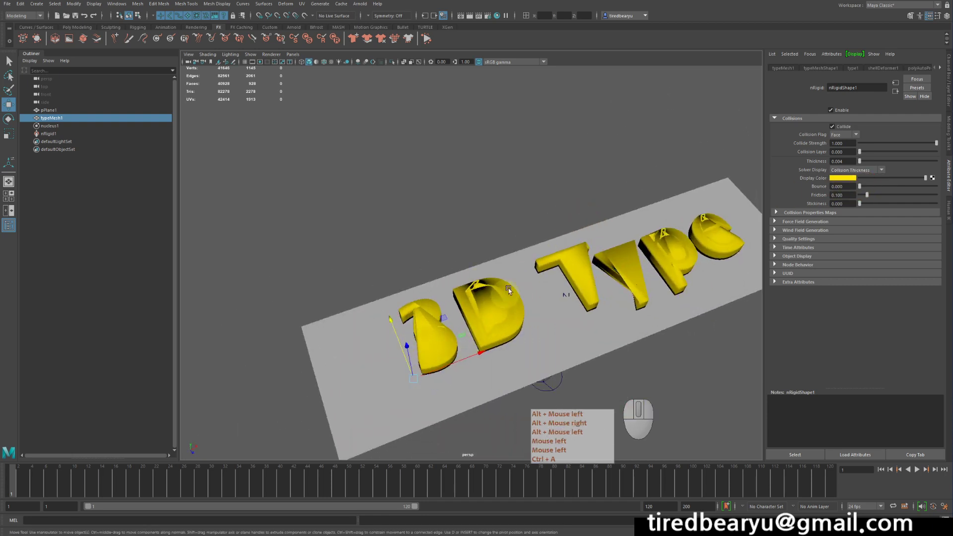
pyautogui.moveTo(700, 257)
pyautogui.keyDown('alt'); pyautogui.mouseDown()
pyautogui.moveTo(655, 234)
pyautogui.moveTo(703, 255)
pyautogui.mouseUp(); pyautogui.keyUp('alt')
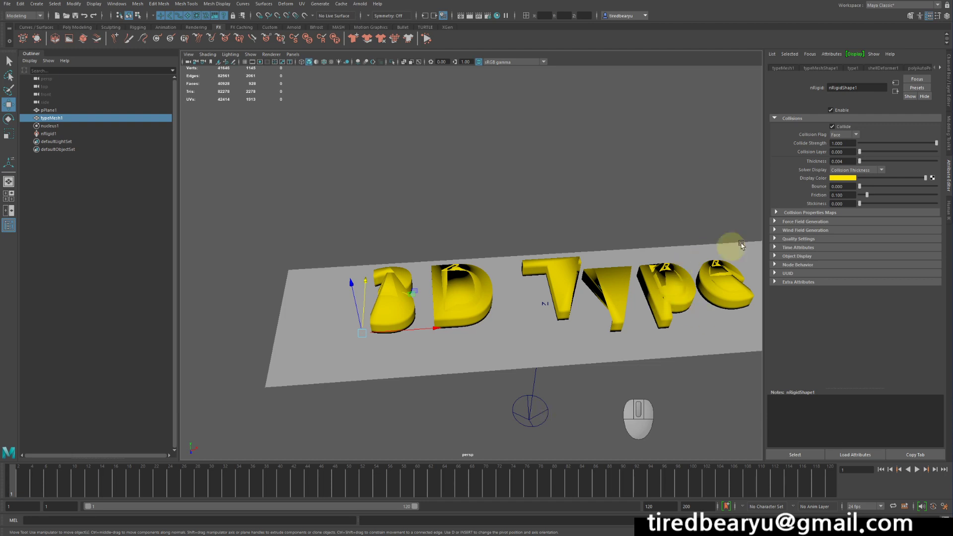
pyautogui.keyDown('alt'); pyautogui.moveTo(713, 284); pyautogui.dragTo(670, 231, button='middle'); pyautogui.keyUp('alt')
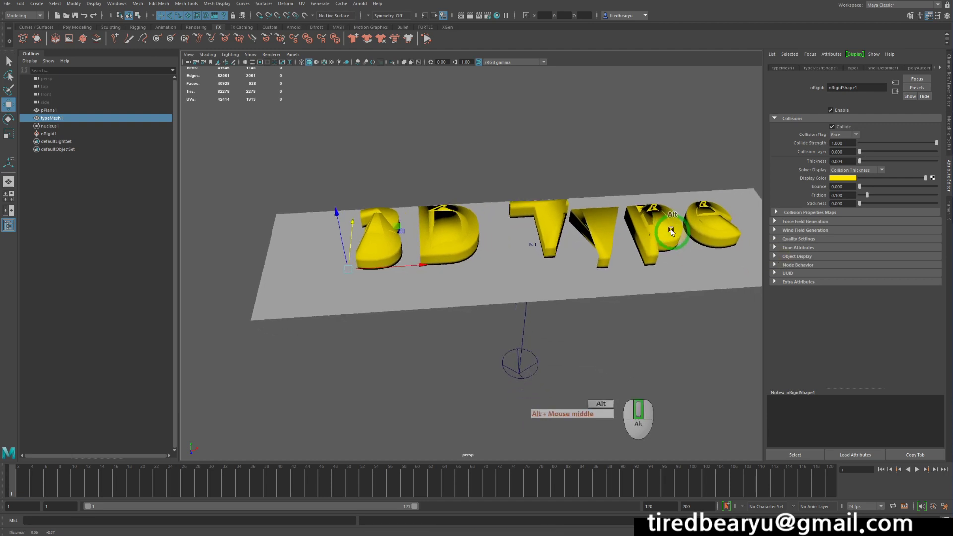
pyautogui.keyDown('alt'); pyautogui.moveTo(670, 232); pyautogui.dragTo(705, 234, button='right'); pyautogui.keyUp('alt')
pyautogui.keyDown('alt'); pyautogui.moveTo(705, 234); pyautogui.dragTo(655, 283, button='middle'); pyautogui.keyUp('alt')
# Enable Deformable Type in the geometry settings of the type1 node
pyautogui.click(788, 69)
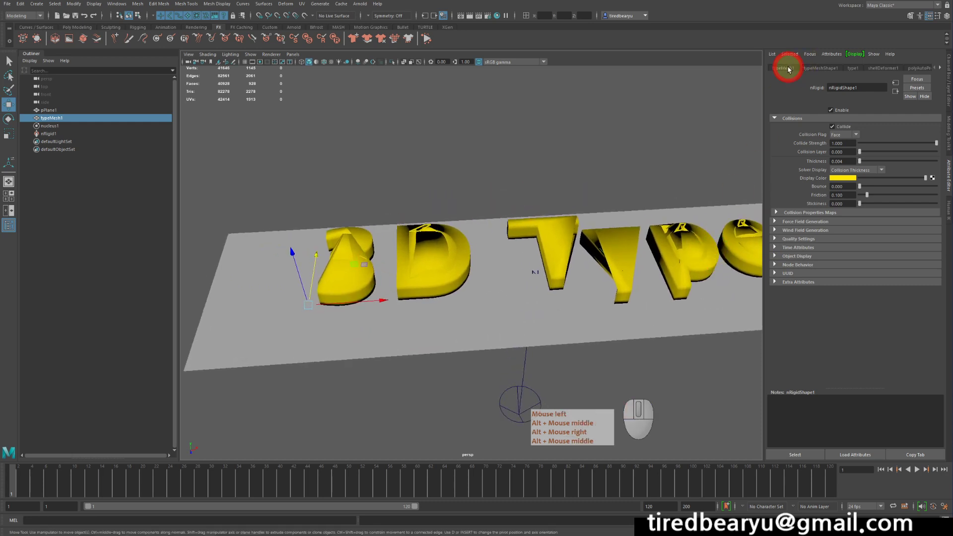
pyautogui.click(820, 68)
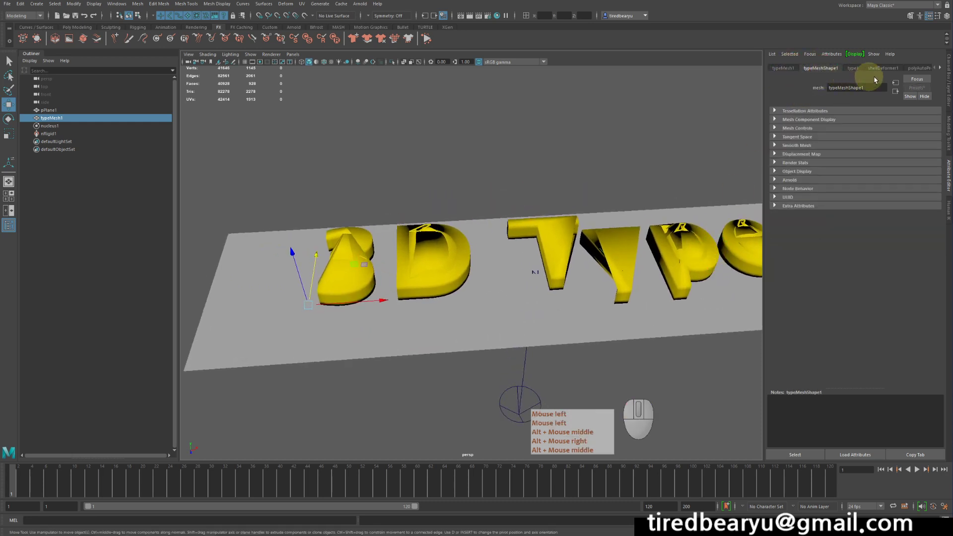
pyautogui.click(852, 68)
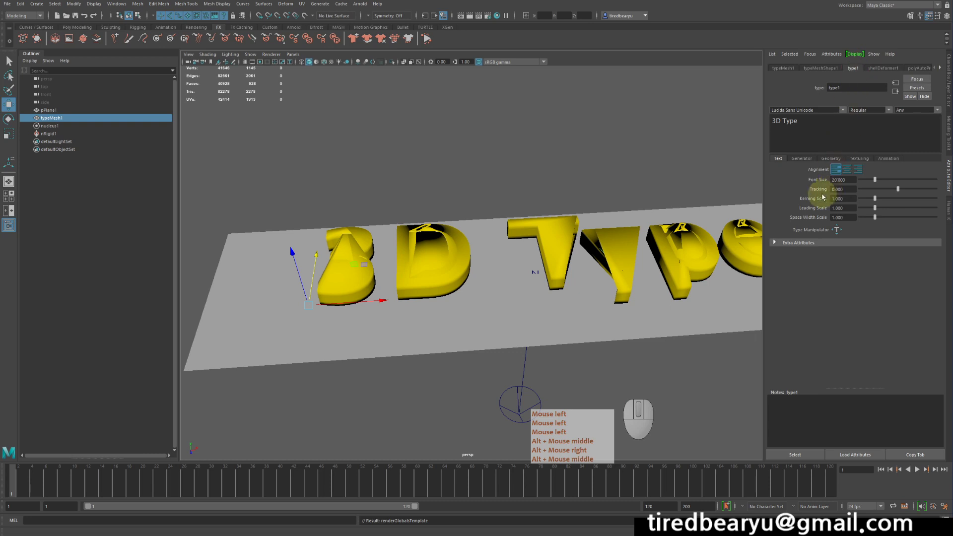
pyautogui.click(830, 159)
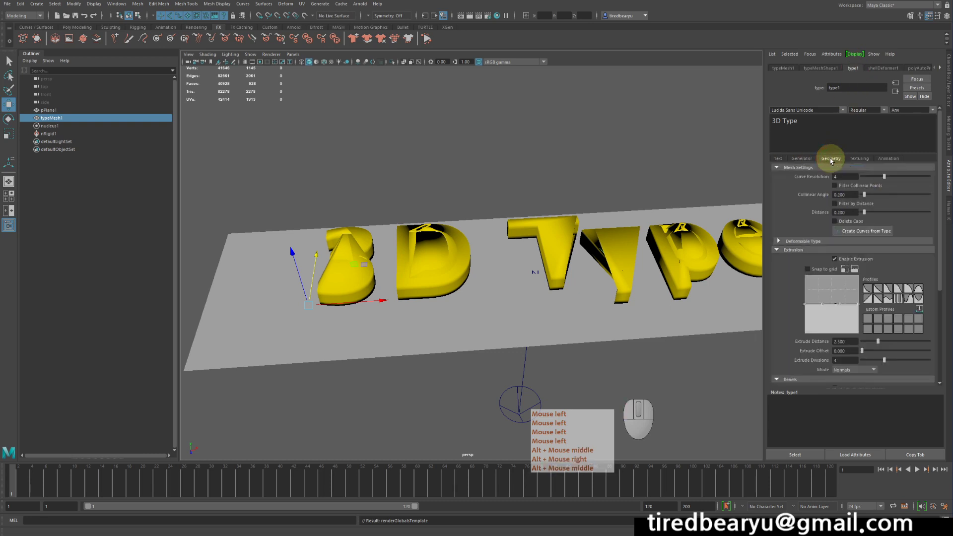
pyautogui.click(793, 241)
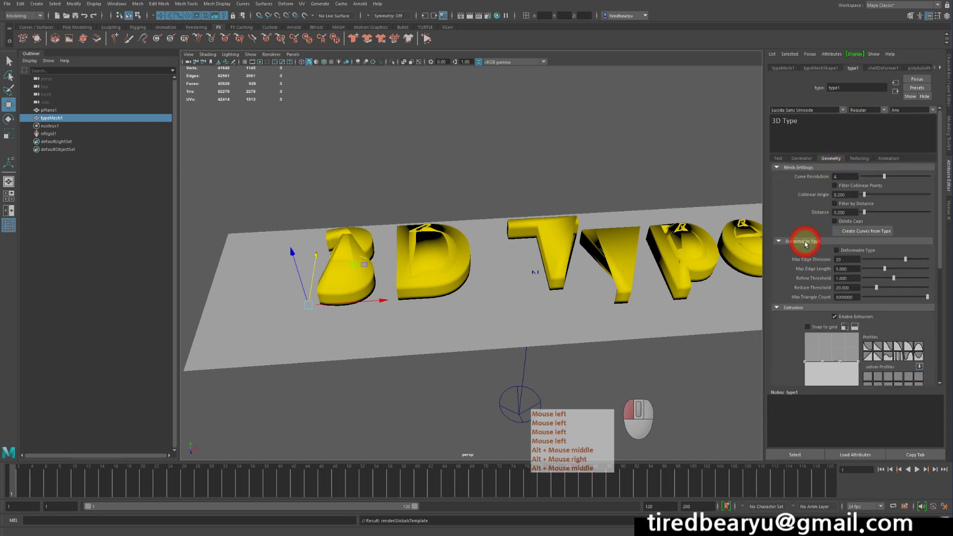
pyautogui.click(836, 250)
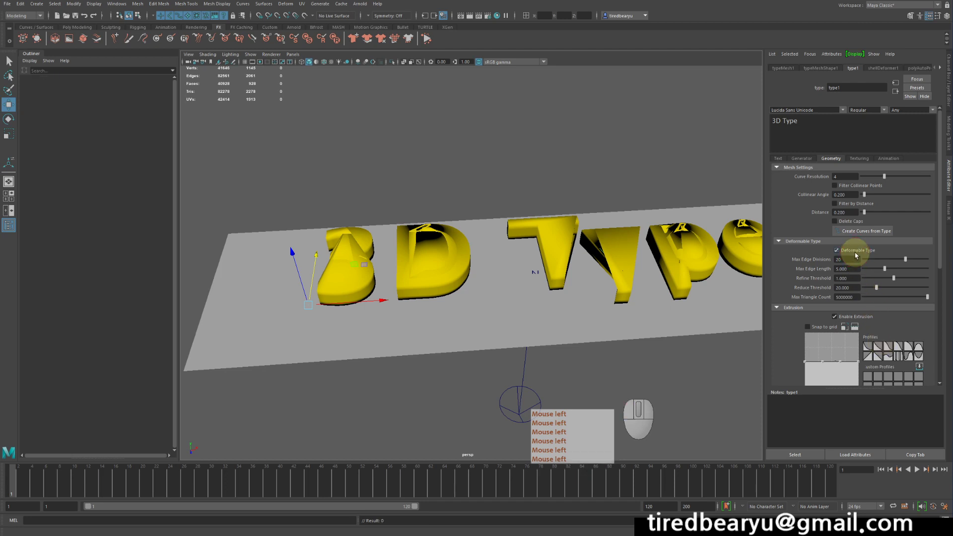
pyautogui.keyDown('alt'); pyautogui.moveTo(622, 206); pyautogui.dragTo(602, 219); pyautogui.keyUp('alt')
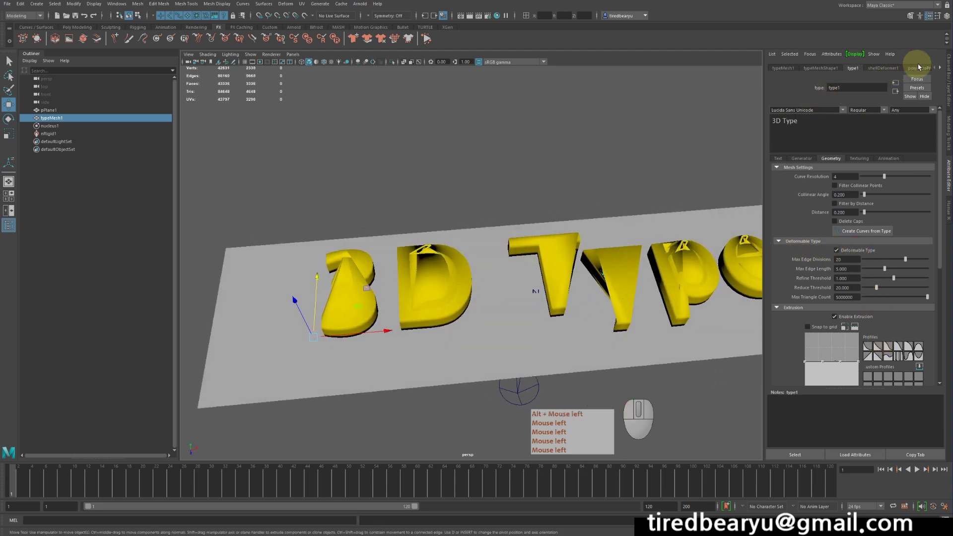
# Return to the nRigidShape1 collision settings and choose Collision Thickness as the Solver Display again
pyautogui.click(939, 68)
pyautogui.click(938, 68)
pyautogui.click(938, 68)
pyautogui.click(938, 68)
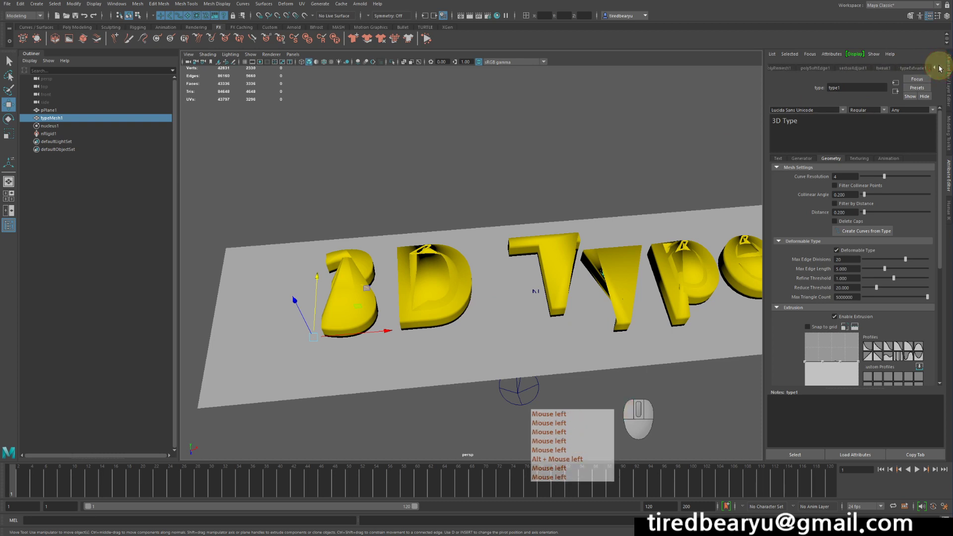
pyautogui.click(939, 69)
pyautogui.click(939, 68)
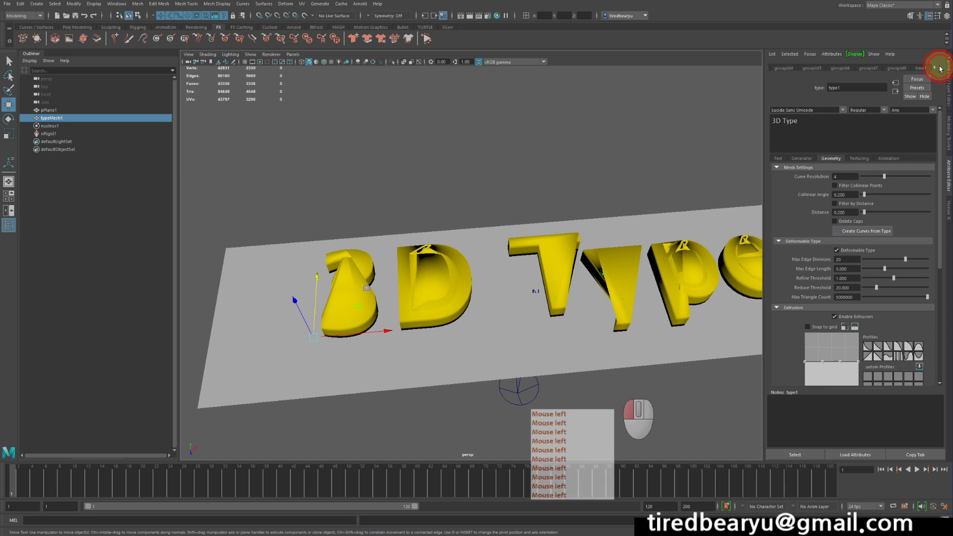
pyautogui.click(917, 68)
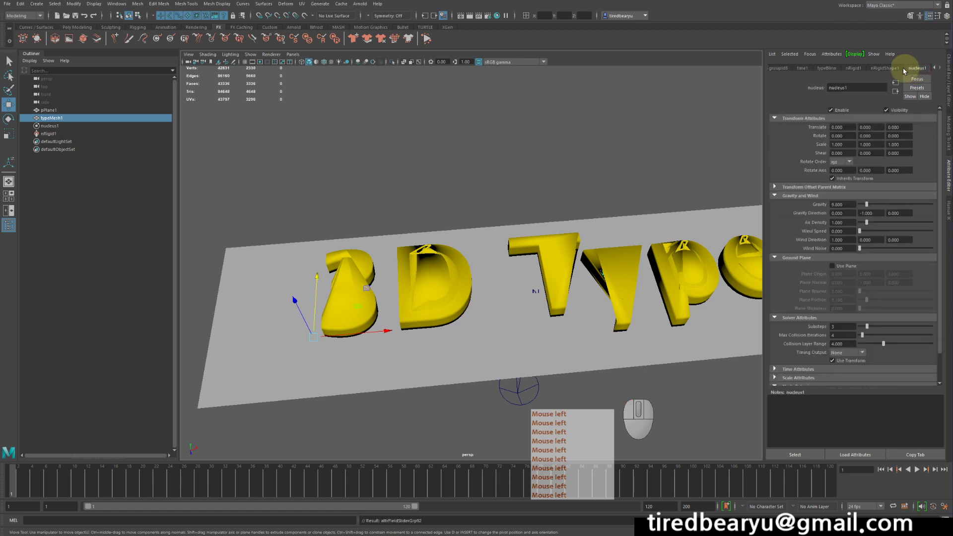
pyautogui.click(882, 69)
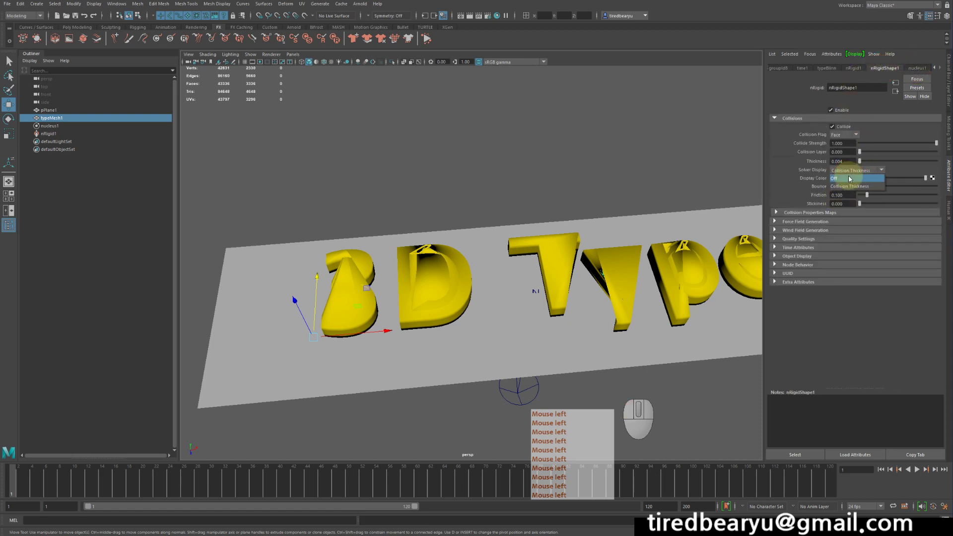
pyautogui.click(851, 171)
pyautogui.click(855, 187)
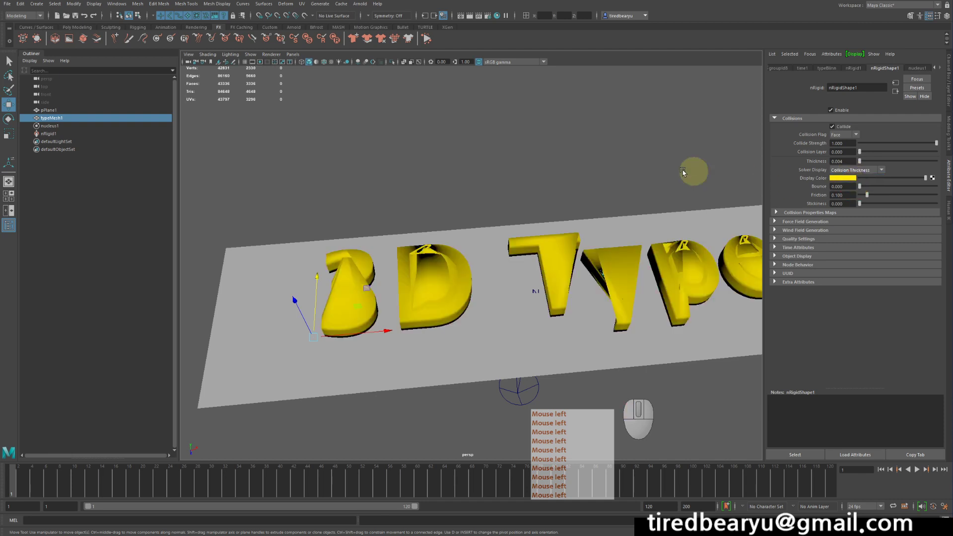
# Go to frame 1 to refresh the collision display and inspect the letters' thickness from low and high angles
pyautogui.keyDown('alt'); pyautogui.moveTo(604, 168); pyautogui.dragTo(606, 164); pyautogui.keyUp('alt')
pyautogui.keyDown('alt'); pyautogui.moveTo(606, 164); pyautogui.dragTo(434, 392, button='middle'); pyautogui.keyUp('alt')
pyautogui.click(11, 481)
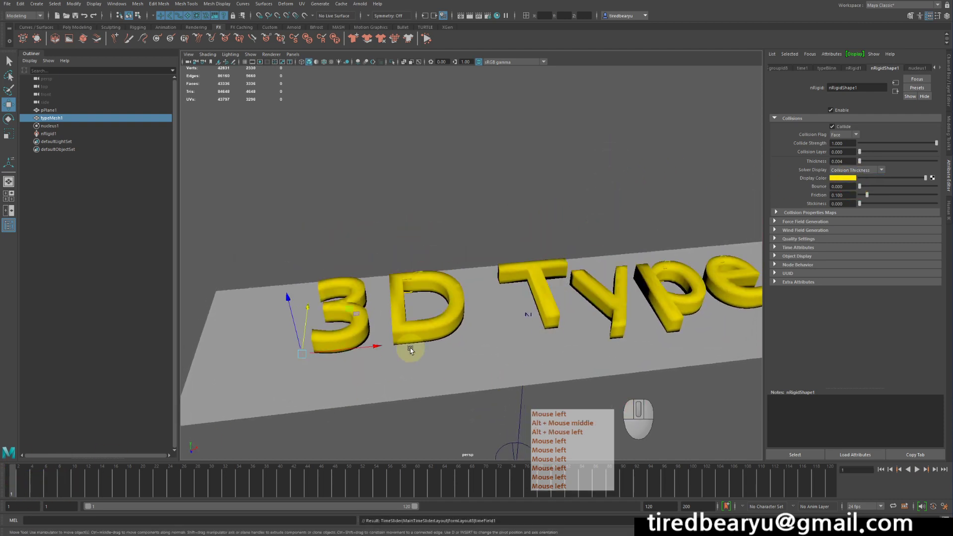
pyautogui.keyDown('alt'); pyautogui.moveTo(613, 296); pyautogui.dragTo(619, 273); pyautogui.keyUp('alt')
pyautogui.keyDown('alt'); pyautogui.moveTo(619, 273); pyautogui.dragTo(650, 302, button='right'); pyautogui.keyUp('alt')
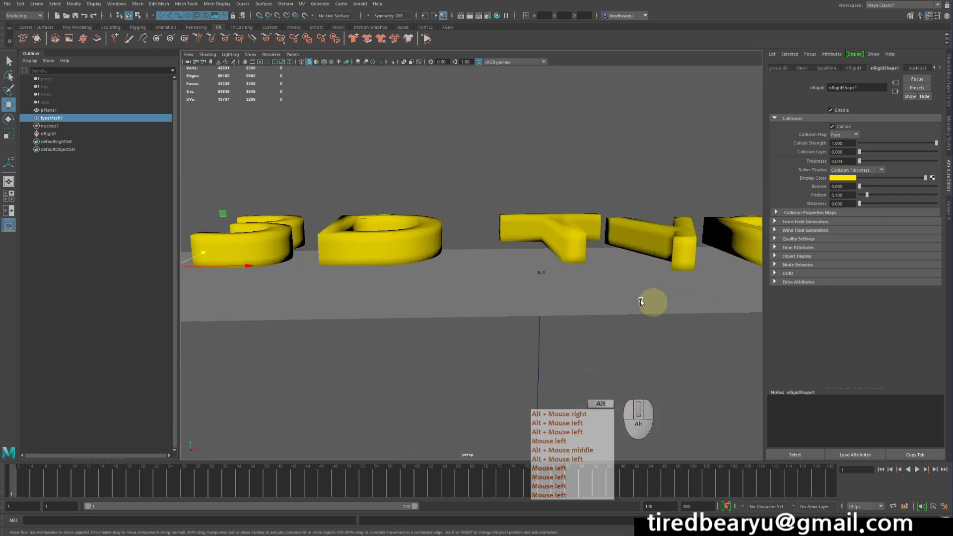
pyautogui.keyDown('alt'); pyautogui.moveTo(627, 292); pyautogui.dragTo(645, 321); pyautogui.keyUp('alt')
pyautogui.keyDown('alt'); pyautogui.moveTo(631, 314); pyautogui.dragTo(561, 316, button='right'); pyautogui.keyUp('alt')
pyautogui.keyDown('alt'); pyautogui.moveTo(535, 317); pyautogui.dragTo(563, 292, button='middle'); pyautogui.keyUp('alt')
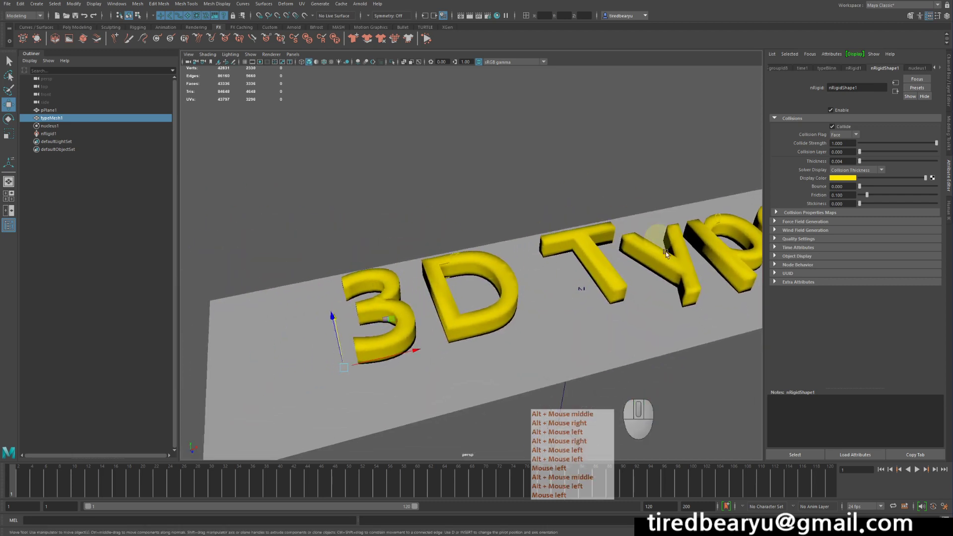
pyautogui.keyDown('alt'); pyautogui.moveTo(665, 252); pyautogui.dragTo(588, 255, button='middle'); pyautogui.keyUp('alt')
# Set the Solver Display to Off and examine the mesh of the letter 3 up close
pyautogui.click(845, 171)
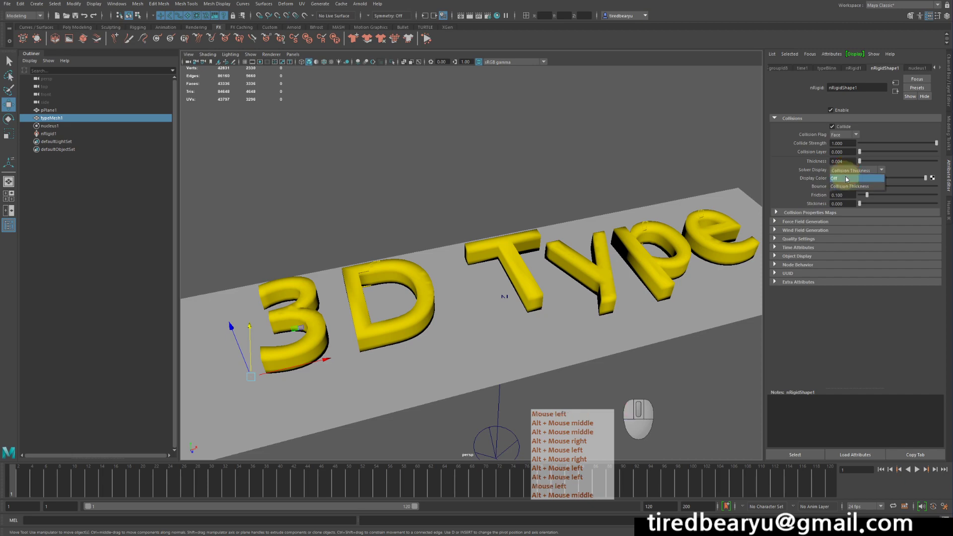
pyautogui.click(846, 178)
pyautogui.keyDown('alt'); pyautogui.moveTo(218, 263); pyautogui.dragTo(364, 236, button='middle'); pyautogui.keyUp('alt')
pyautogui.keyDown('alt'); pyautogui.moveTo(364, 236); pyautogui.dragTo(516, 277, button='right'); pyautogui.keyUp('alt')
pyautogui.keyDown('alt'); pyautogui.moveTo(519, 278); pyautogui.dragTo(477, 321); pyautogui.keyUp('alt')
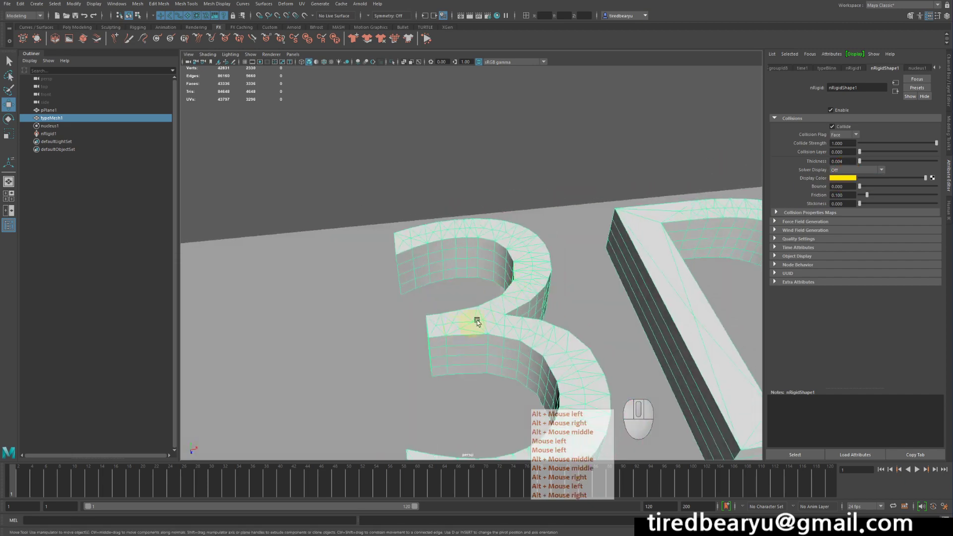
# Examine the mesh of the 3 and the D up close, followed by the remaining letters and the whole text
pyautogui.keyDown('alt'); pyautogui.moveTo(686, 305); pyautogui.dragTo(614, 251, button='middle'); pyautogui.keyUp('alt')
pyautogui.keyDown('alt'); pyautogui.moveTo(623, 311); pyautogui.dragTo(248, 240, button='right'); pyautogui.keyUp('alt')
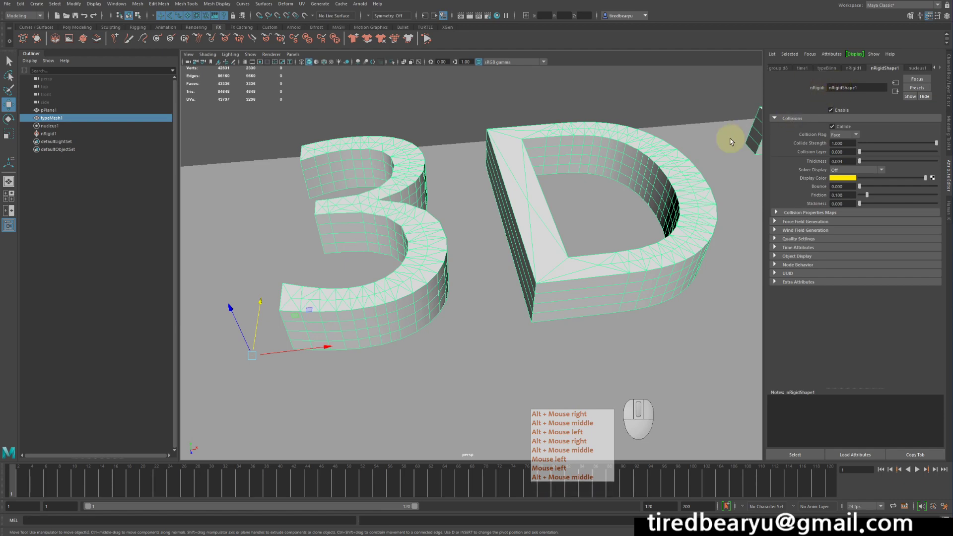
pyautogui.keyDown('alt'); pyautogui.moveTo(658, 174); pyautogui.dragTo(592, 165, button='right'); pyautogui.keyUp('alt')
pyautogui.keyDown('alt'); pyautogui.moveTo(592, 170); pyautogui.dragTo(610, 162); pyautogui.keyUp('alt')
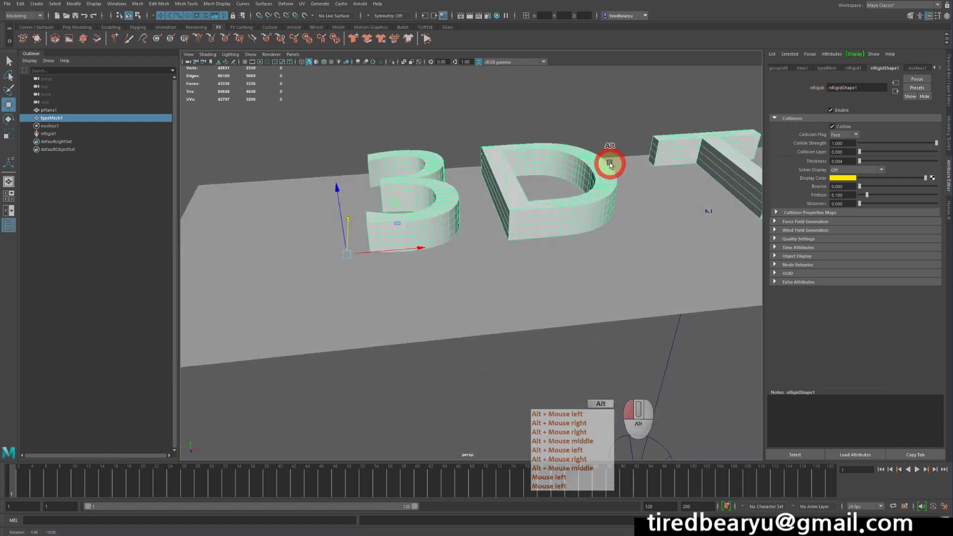
pyautogui.keyDown('alt'); pyautogui.moveTo(611, 161); pyautogui.dragTo(635, 155, button='right'); pyautogui.keyUp('alt')
pyautogui.keyDown('alt'); pyautogui.moveTo(634, 155); pyautogui.dragTo(444, 221, button='middle'); pyautogui.keyUp('alt')
pyautogui.keyDown('alt'); pyautogui.moveTo(689, 198); pyautogui.dragTo(547, 188, button='right'); pyautogui.keyUp('alt')
pyautogui.keyDown('alt'); pyautogui.moveTo(546, 188); pyautogui.dragTo(548, 179); pyautogui.keyUp('alt')
# Lower the text beneath the plane and set a keyframe on it at frame 1
pyautogui.press('w')
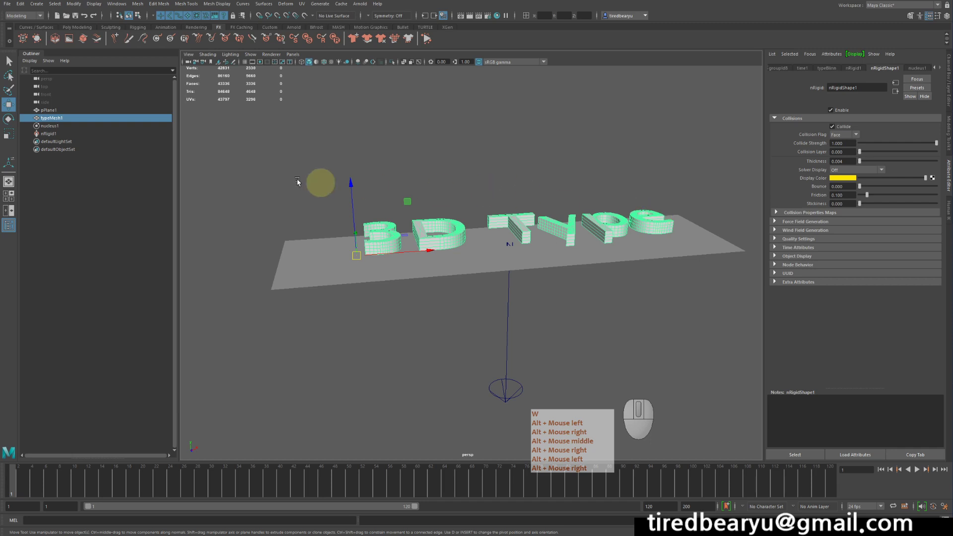
pyautogui.moveTo(351, 176); pyautogui.dragTo(357, 213)
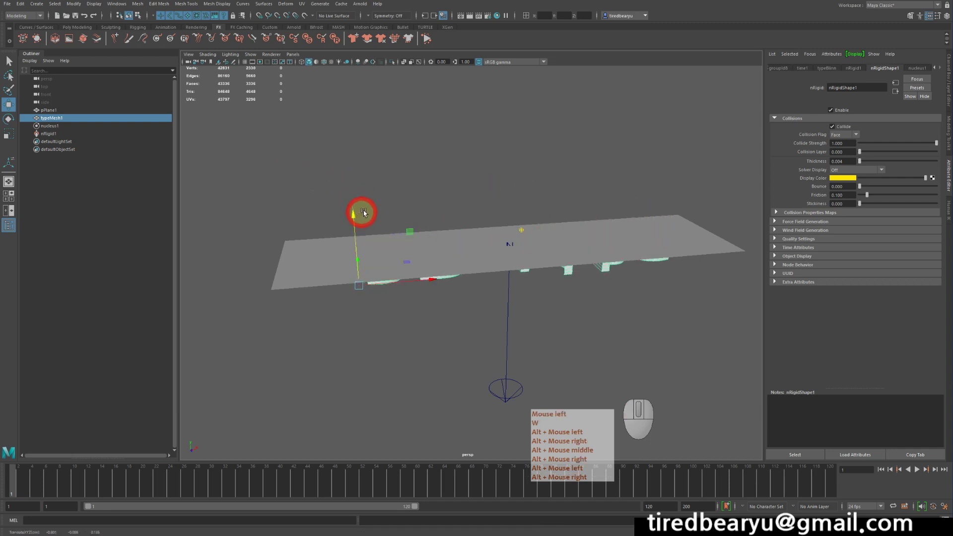
pyautogui.keyDown('alt'); pyautogui.moveTo(448, 117); pyautogui.dragTo(389, 221); pyautogui.keyUp('alt')
pyautogui.keyDown('alt'); pyautogui.moveTo(430, 266); pyautogui.dragTo(426, 279); pyautogui.keyUp('alt')
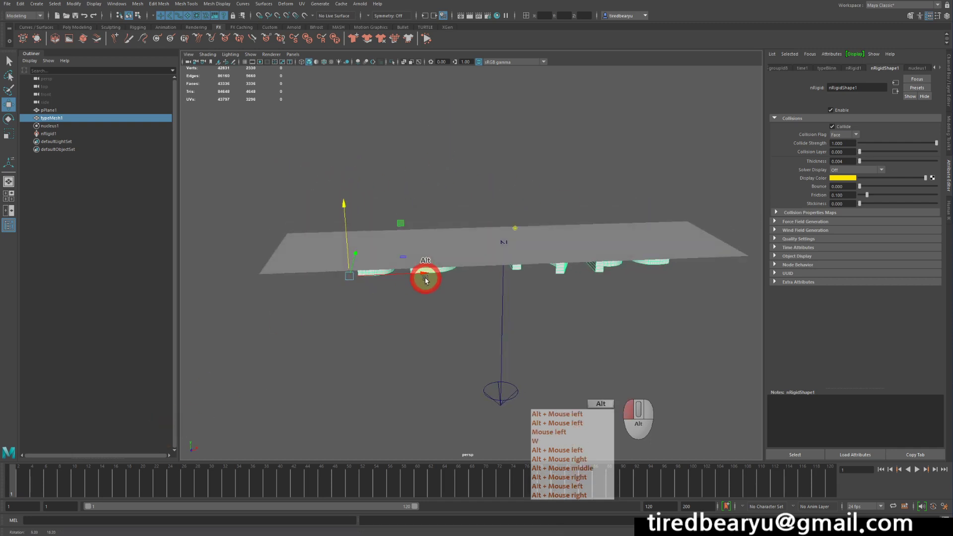
pyautogui.keyDown('alt'); pyautogui.moveTo(427, 278); pyautogui.dragTo(464, 278, button='right'); pyautogui.keyUp('alt')
pyautogui.keyDown('alt'); pyautogui.moveTo(465, 278); pyautogui.dragTo(465, 286); pyautogui.keyUp('alt')
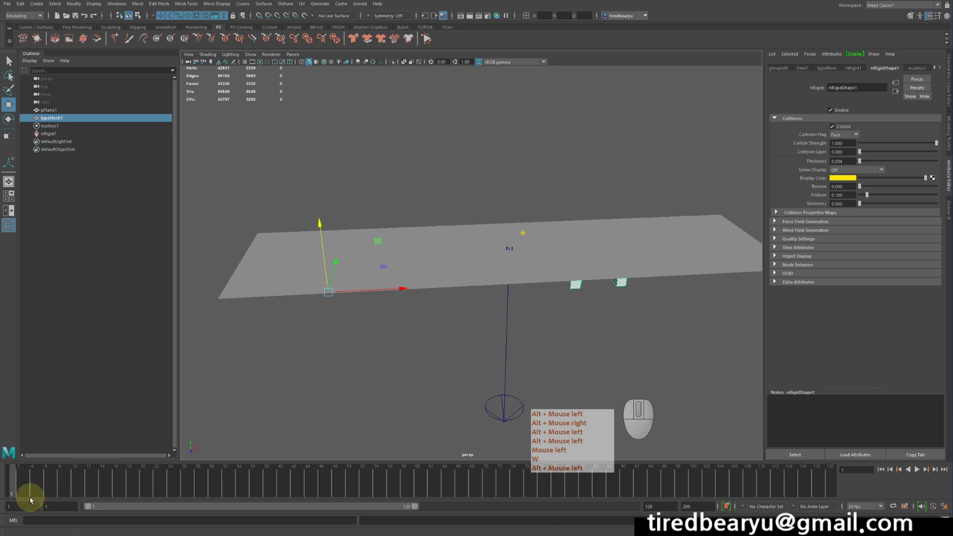
pyautogui.press('s')
# Raise the text back up through the plane at frame 102 and set a keyframe there
pyautogui.click(936, 468)
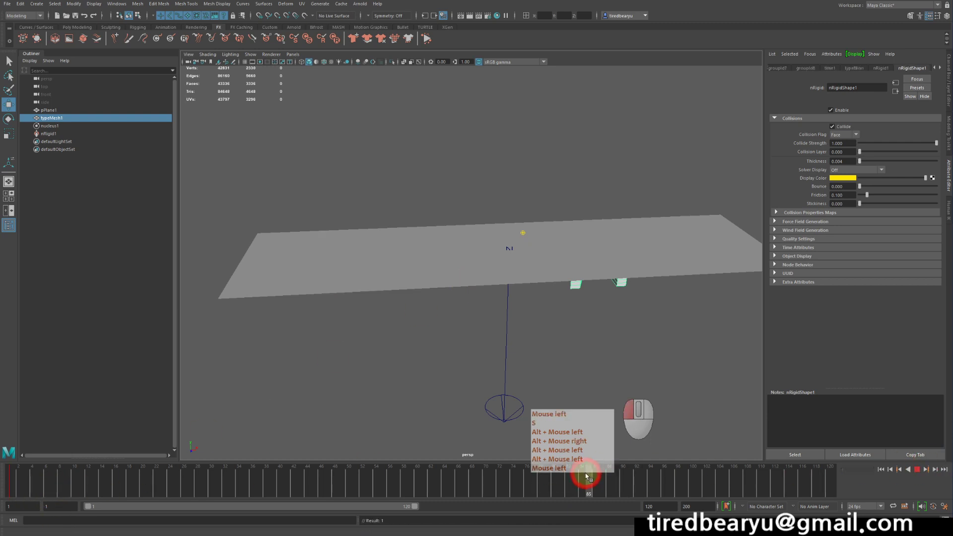
pyautogui.click(705, 475)
pyautogui.press('w')
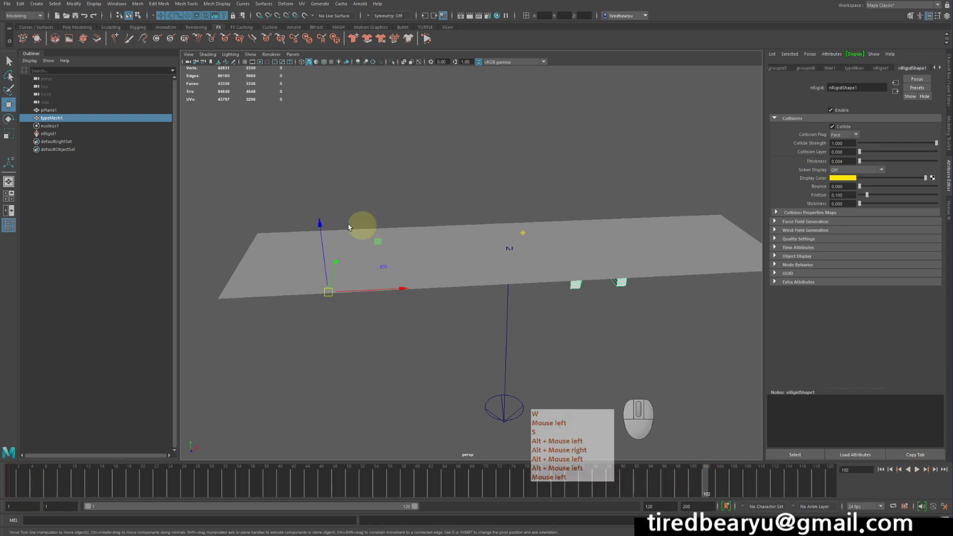
pyautogui.moveTo(319, 219); pyautogui.dragTo(340, 194)
pyautogui.keyDown('alt'); pyautogui.moveTo(340, 194); pyautogui.dragTo(543, 302, button='right'); pyautogui.keyUp('alt')
pyautogui.press('s')
# Play the text's rise through the plane from frame 1, stop it and return to the first frame
pyautogui.click(888, 471)
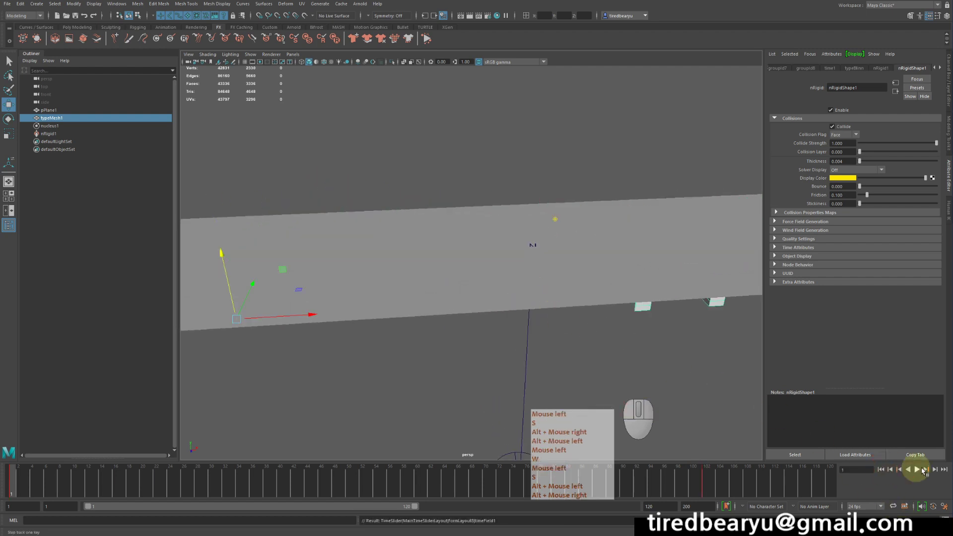
pyautogui.click(916, 469)
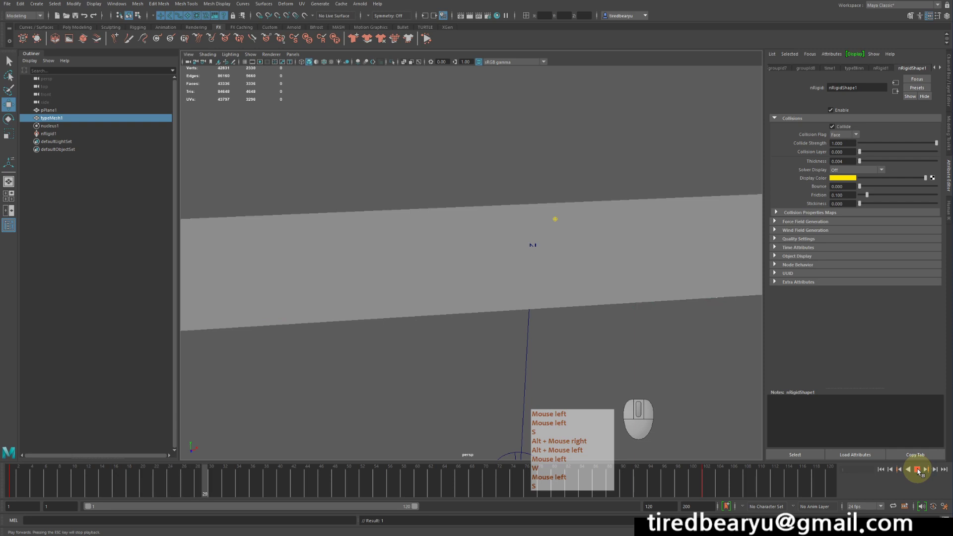
pyautogui.click(917, 469)
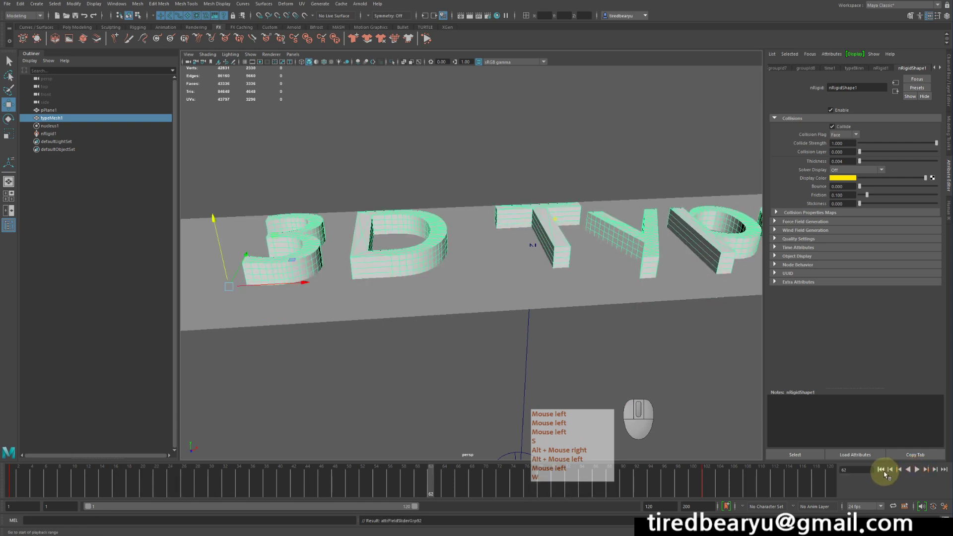
pyautogui.click(882, 470)
# Convert the subdivided plane pPlane1 into an nCloth object
pyautogui.click(644, 227)
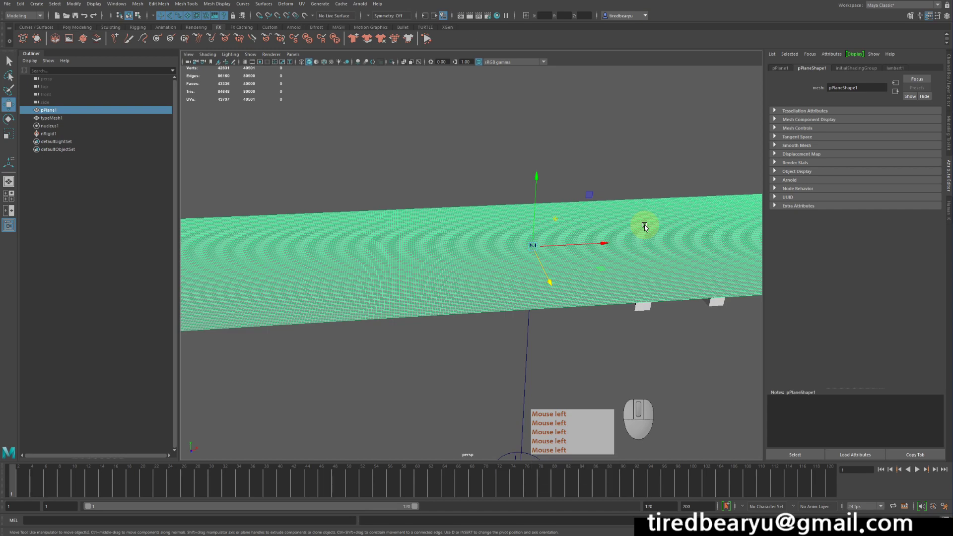
pyautogui.keyDown('alt'); pyautogui.moveTo(668, 170); pyautogui.dragTo(540, 154); pyautogui.keyUp('alt')
pyautogui.keyDown('alt'); pyautogui.moveTo(540, 153); pyautogui.dragTo(480, 135, button='right'); pyautogui.keyUp('alt')
pyautogui.click(480, 135)
pyautogui.keyDown('alt'); pyautogui.moveTo(480, 135); pyautogui.dragTo(456, 171); pyautogui.keyUp('alt')
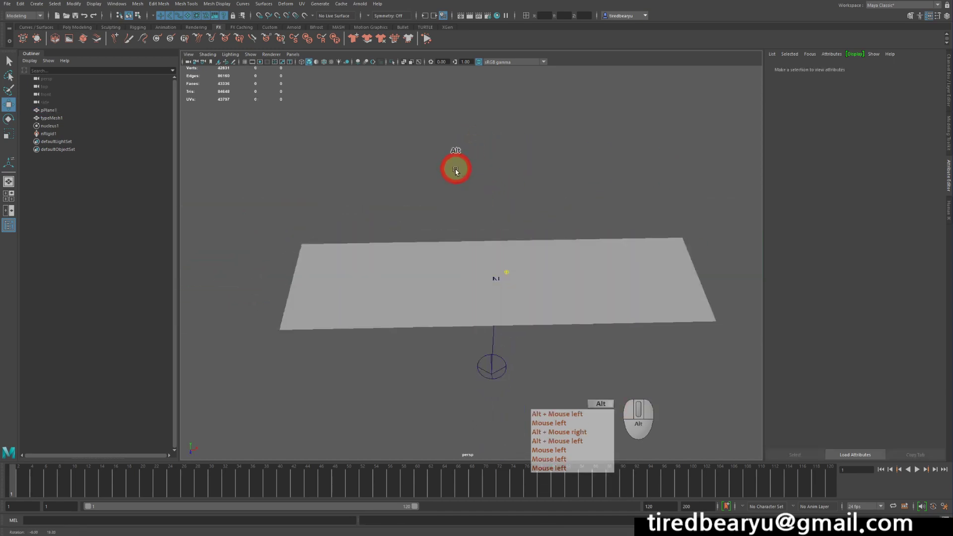
pyautogui.click(411, 248)
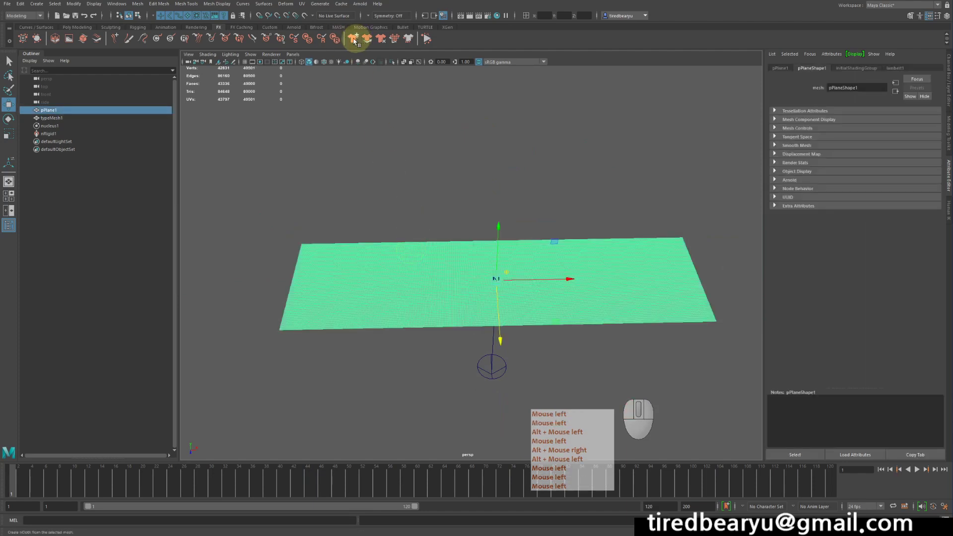
pyautogui.click(354, 38)
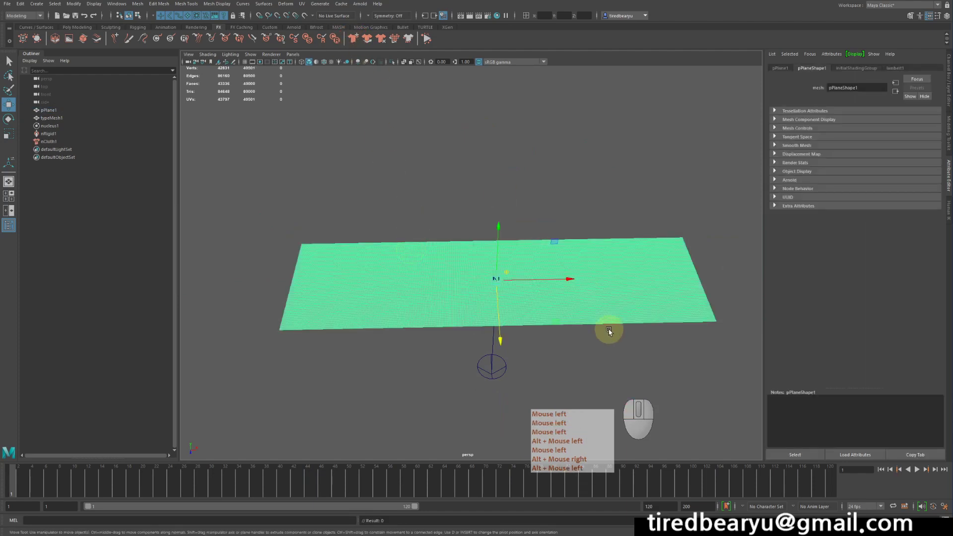
# Test the nCloth simulation by playing it from frame 1, and return to the first frame
pyautogui.keyDown('alt'); pyautogui.moveTo(489, 146); pyautogui.dragTo(494, 142); pyautogui.keyUp('alt')
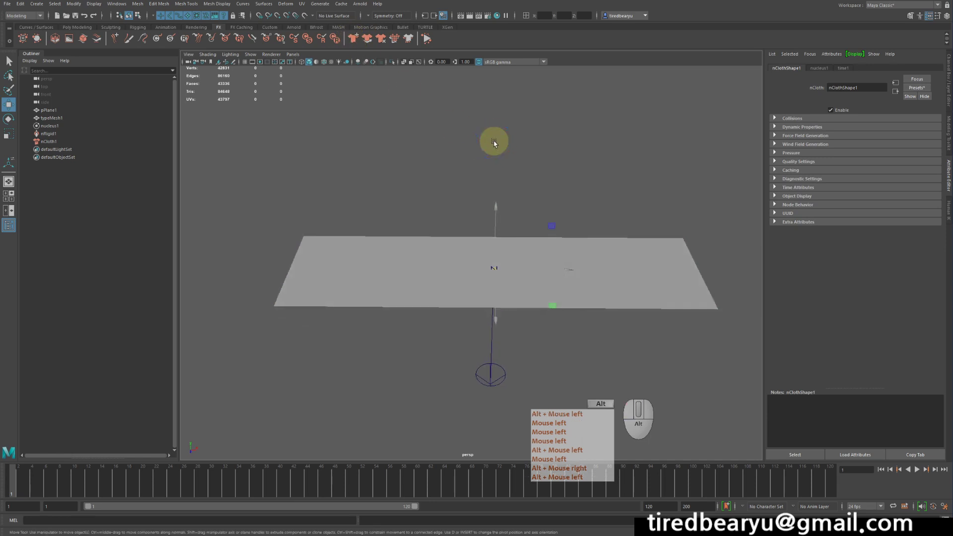
pyautogui.keyDown('alt'); pyautogui.moveTo(493, 143); pyautogui.dragTo(573, 151, button='right'); pyautogui.keyUp('alt')
pyautogui.keyDown('alt'); pyautogui.moveTo(572, 151); pyautogui.dragTo(576, 153, button='middle'); pyautogui.keyUp('alt')
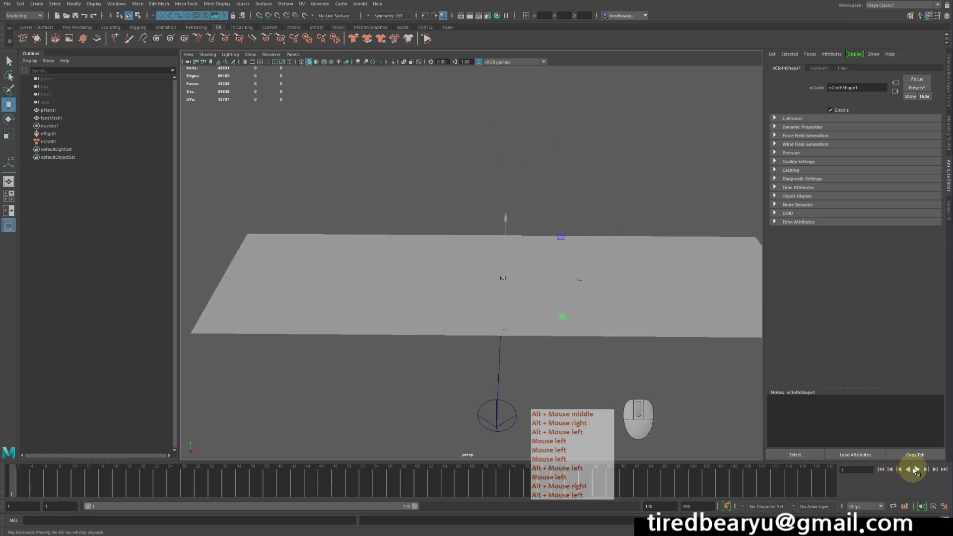
pyautogui.click(916, 469)
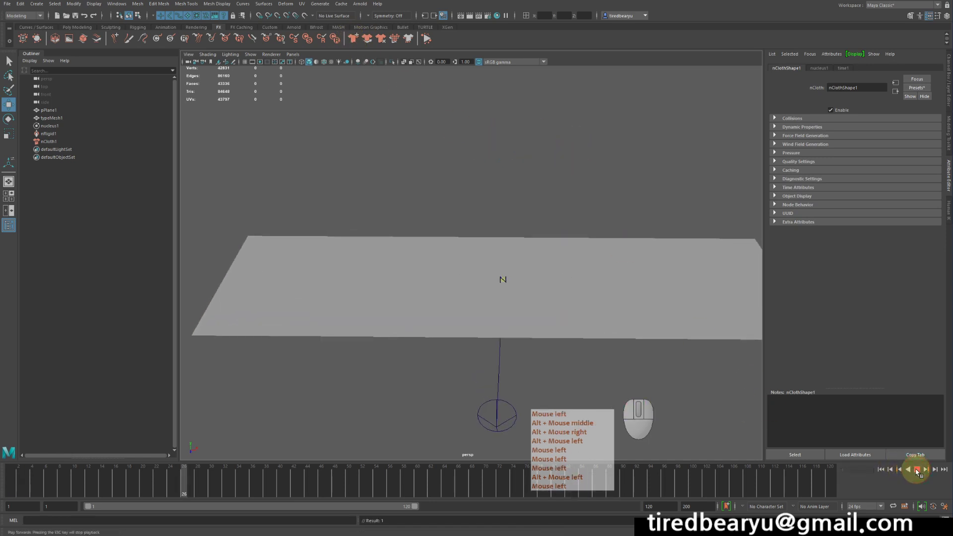
pyautogui.click(892, 470)
pyautogui.click(881, 470)
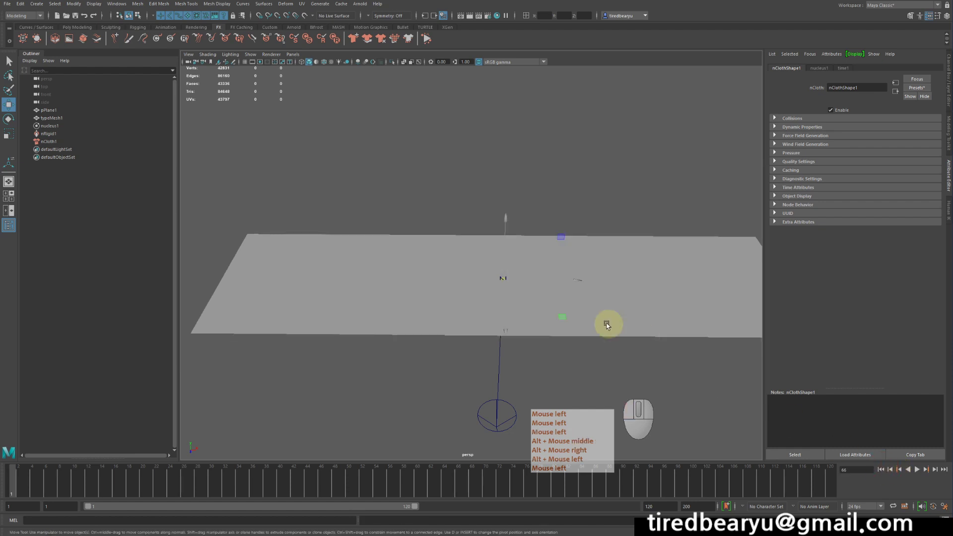
# Set the playback speed in the Time Slider preferences to Play every frame and close the preferences
pyautogui.click(946, 506)
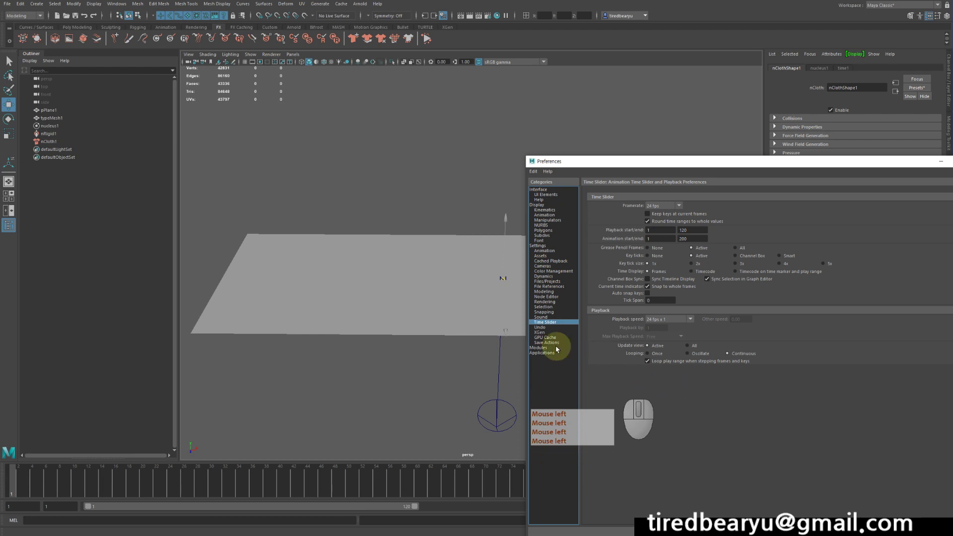
pyautogui.moveTo(638, 164); pyautogui.dragTo(619, 90)
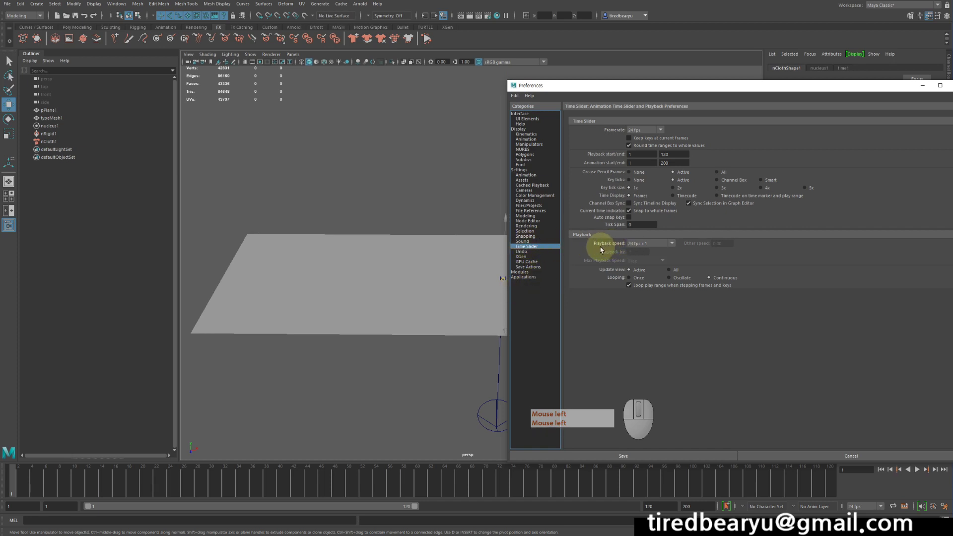
pyautogui.click(645, 245)
pyautogui.click(647, 247)
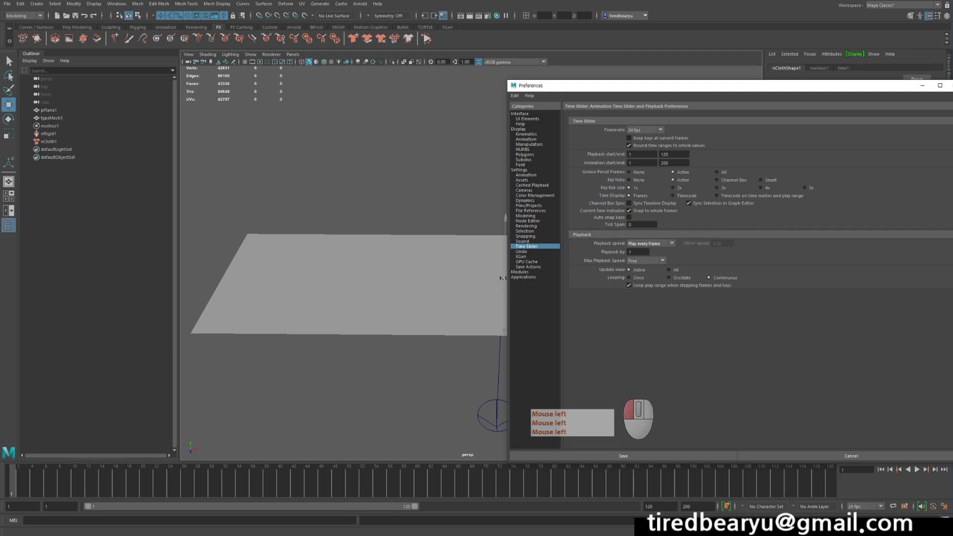
pyautogui.click(952, 86)
# Play the simulation from frame 1 to watch the text push into the cloth, and stop it at frame 10
pyautogui.keyDown('alt'); pyautogui.moveTo(459, 323); pyautogui.dragTo(469, 321); pyautogui.keyUp('alt')
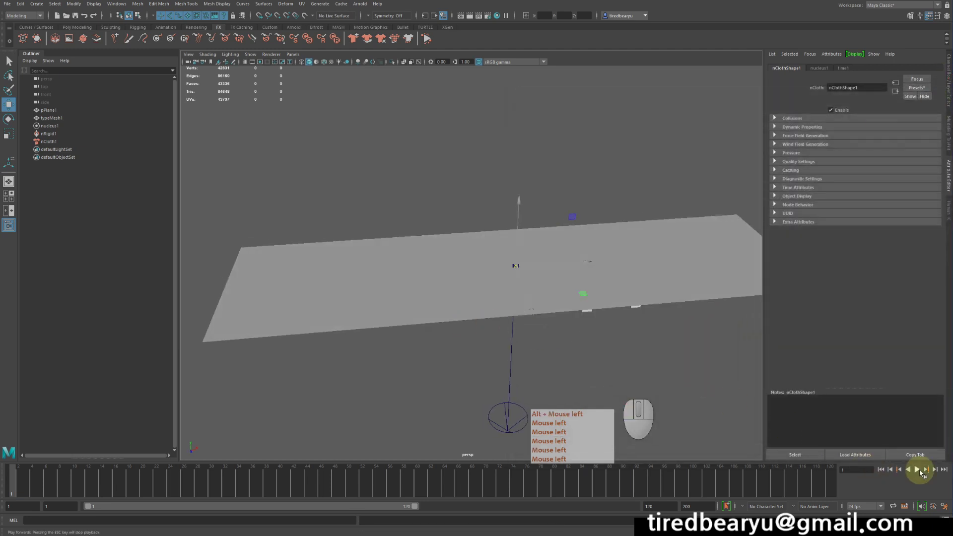
pyautogui.click(917, 470)
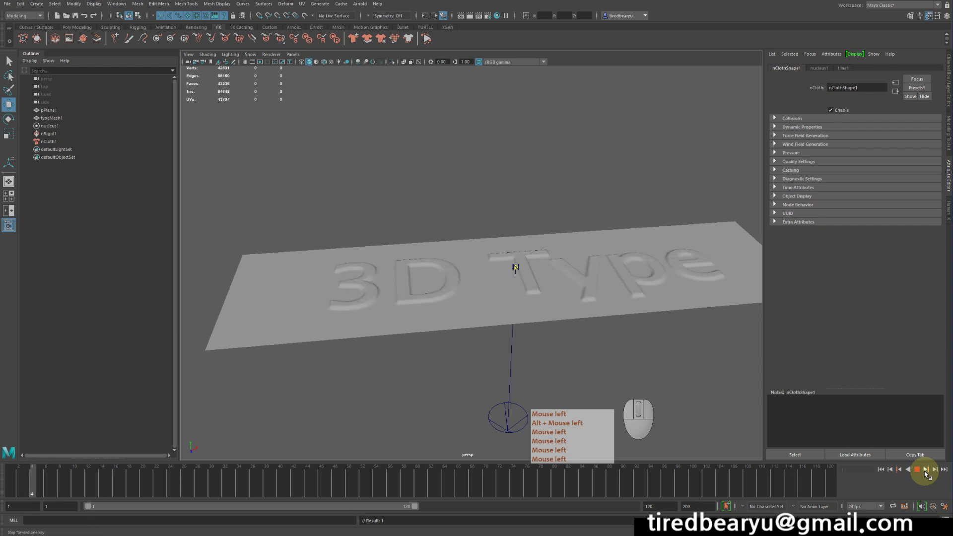
pyautogui.click(924, 472)
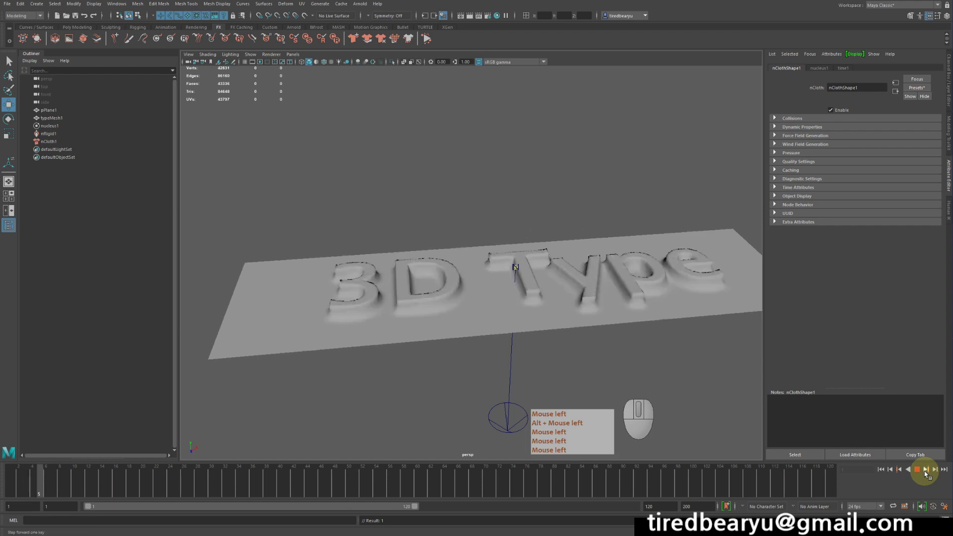
pyautogui.keyDown('alt'); pyautogui.moveTo(702, 340); pyautogui.dragTo(683, 318); pyautogui.keyUp('alt')
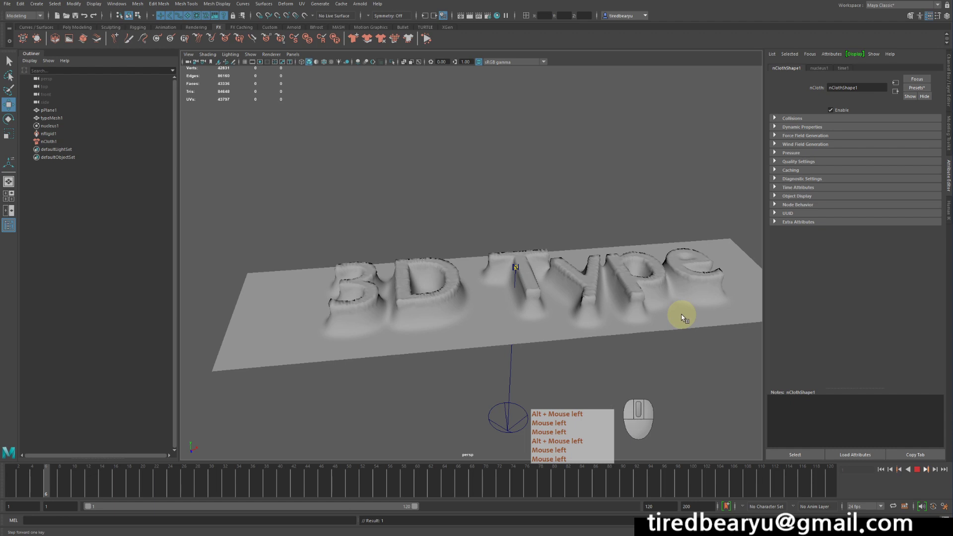
pyautogui.keyDown('alt'); pyautogui.click(681, 326); pyautogui.keyUp('alt')
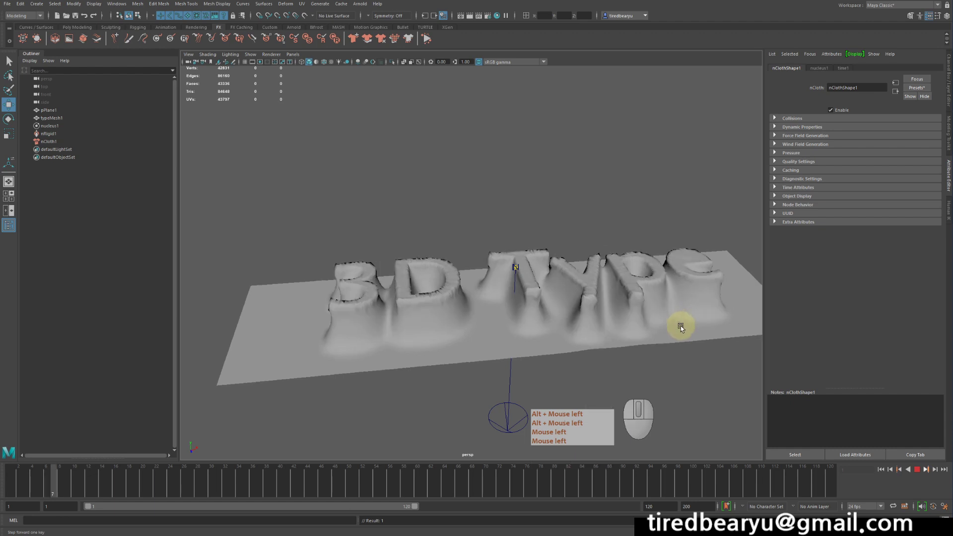
pyautogui.keyDown('alt'); pyautogui.click(680, 326); pyautogui.keyUp('alt')
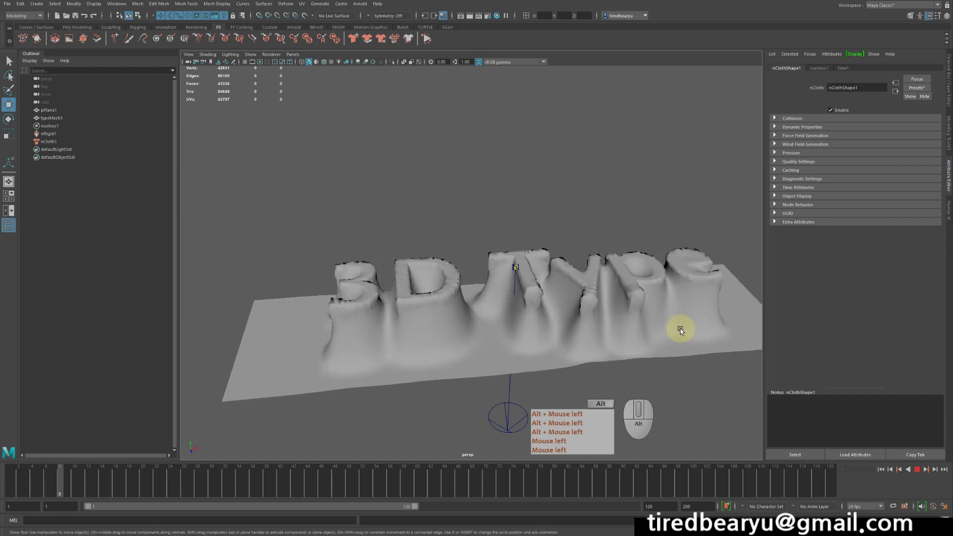
pyautogui.click(919, 473)
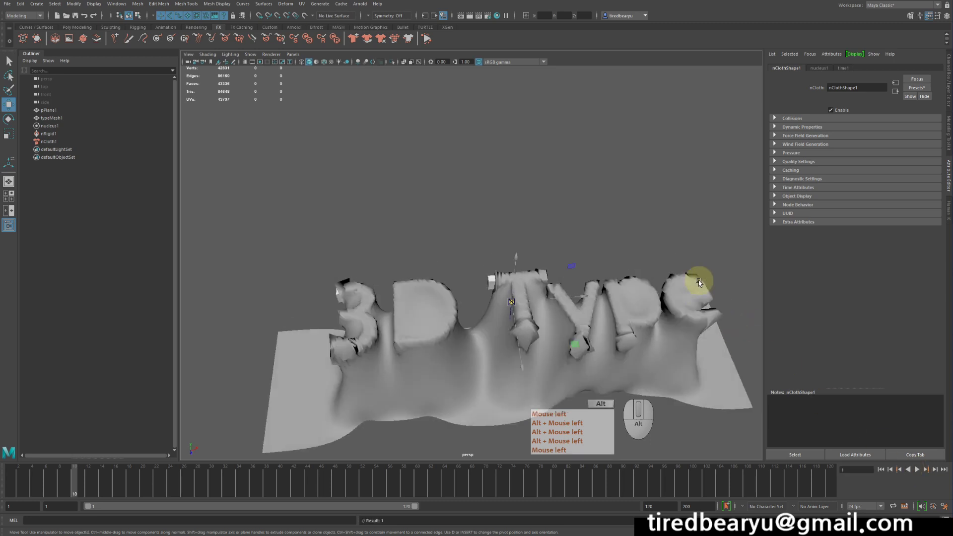
# Inspect the deformed cloth from a low front angle and from above, and return to frame 1
pyautogui.keyDown('alt'); pyautogui.moveTo(700, 281); pyautogui.dragTo(703, 235); pyautogui.keyUp('alt')
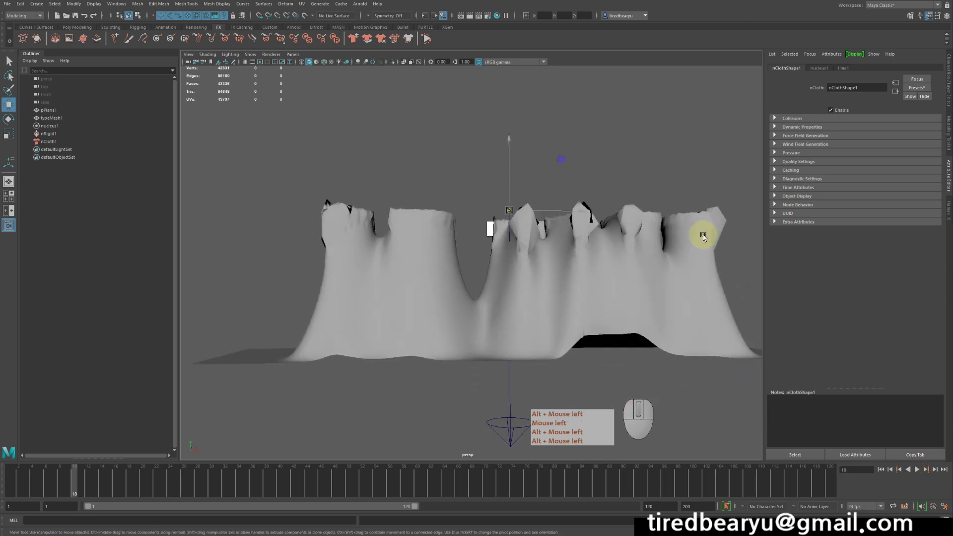
pyautogui.keyDown('alt'); pyautogui.moveTo(636, 273); pyautogui.dragTo(660, 323); pyautogui.keyUp('alt')
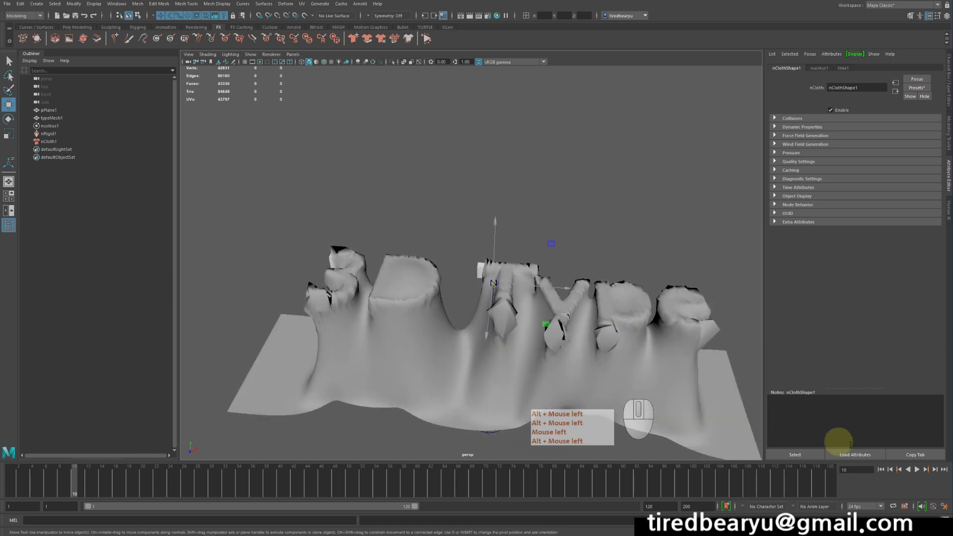
pyautogui.click(883, 472)
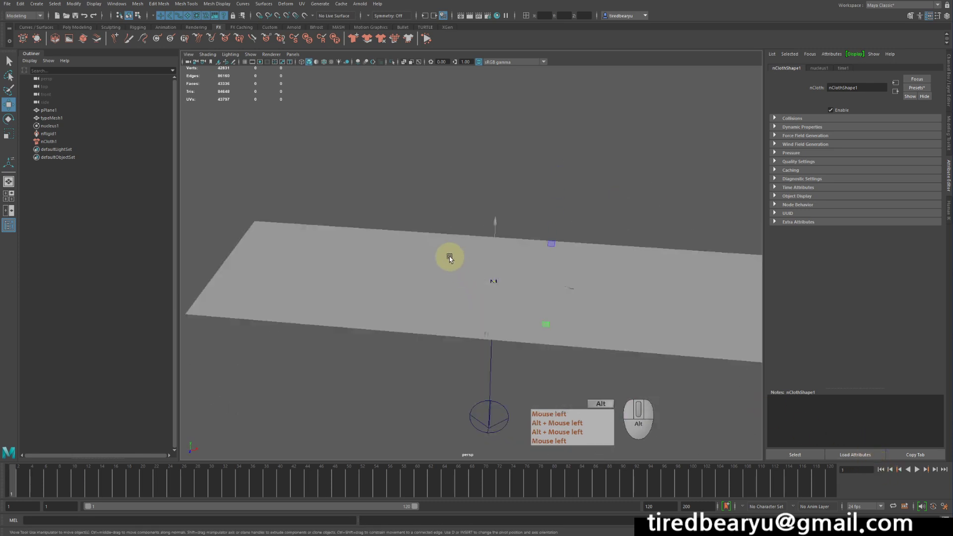
# Try Ignore Solver Gravity in the cloth plane's Dynamic Properties, and turn the option back off
pyautogui.keyDown('alt'); pyautogui.moveTo(447, 255); pyautogui.dragTo(580, 229, button='right'); pyautogui.keyUp('alt')
pyautogui.keyDown('alt'); pyautogui.moveTo(580, 230); pyautogui.dragTo(581, 223); pyautogui.keyUp('alt')
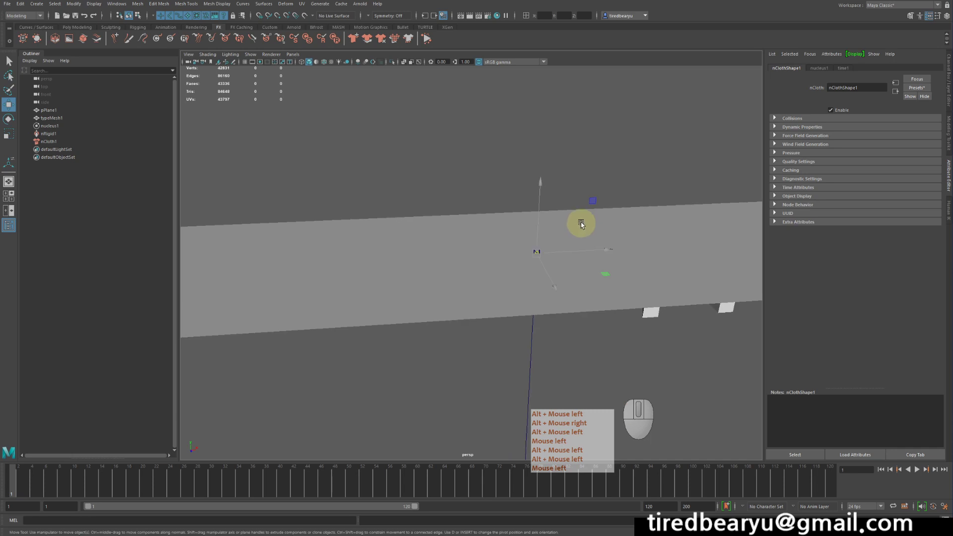
pyautogui.click(582, 221)
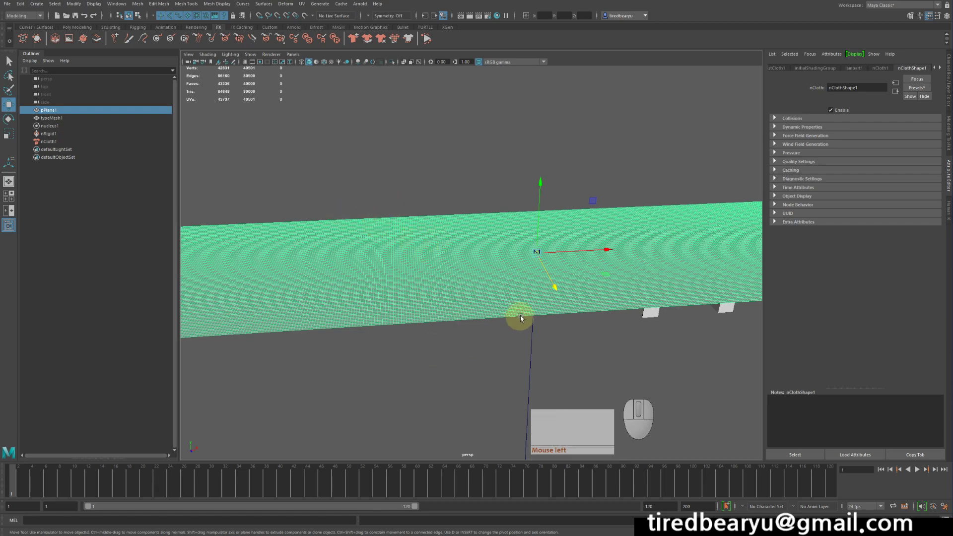
pyautogui.keyDown('alt'); pyautogui.moveTo(521, 319); pyautogui.dragTo(475, 310); pyautogui.keyUp('alt')
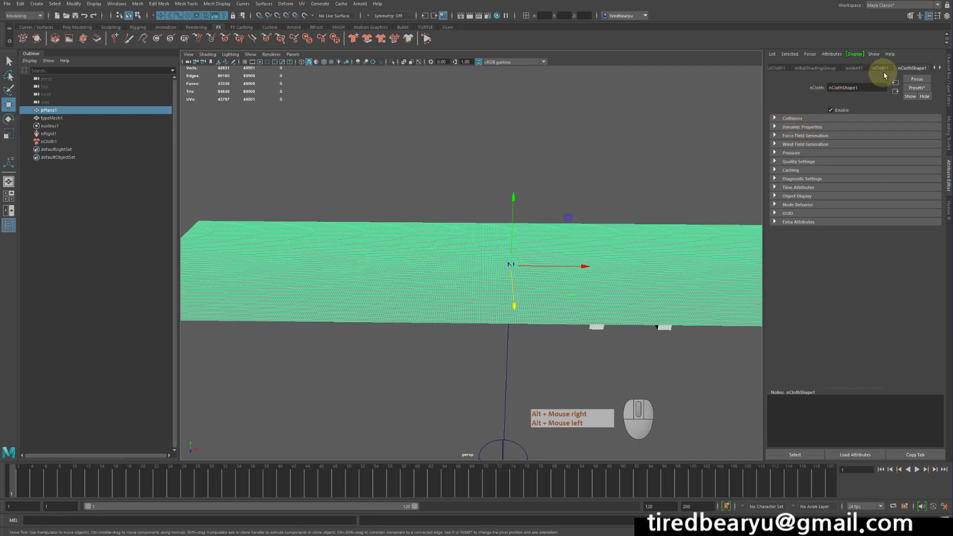
pyautogui.click(826, 127)
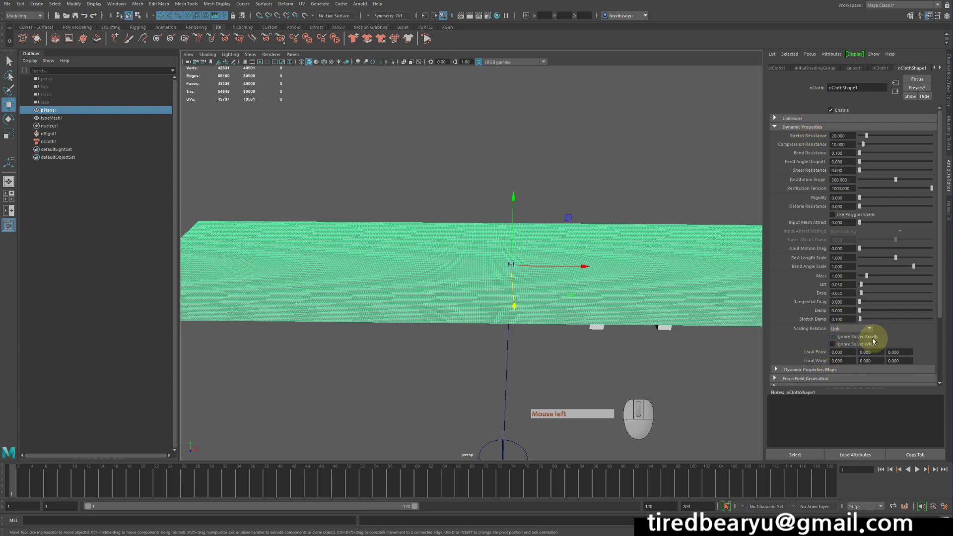
pyautogui.click(866, 339)
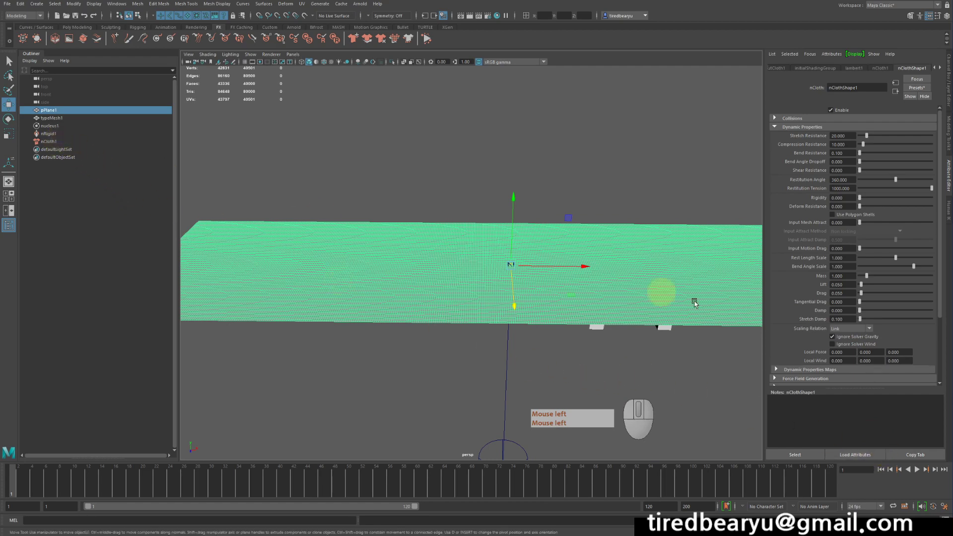
pyautogui.click(868, 340)
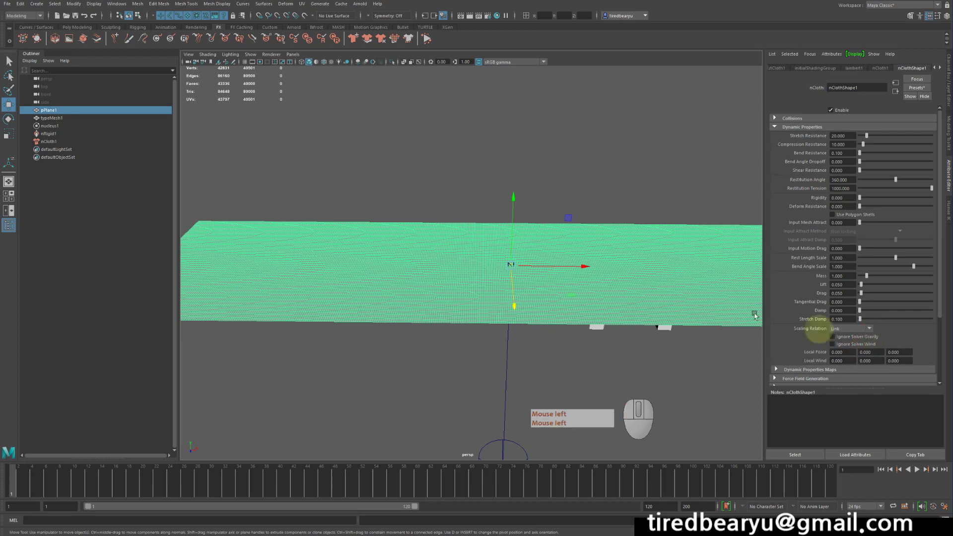
# Set the Gravity of the nucleus1 solver to 0
pyautogui.click(53, 141)
pyautogui.click(52, 134)
pyautogui.click(53, 142)
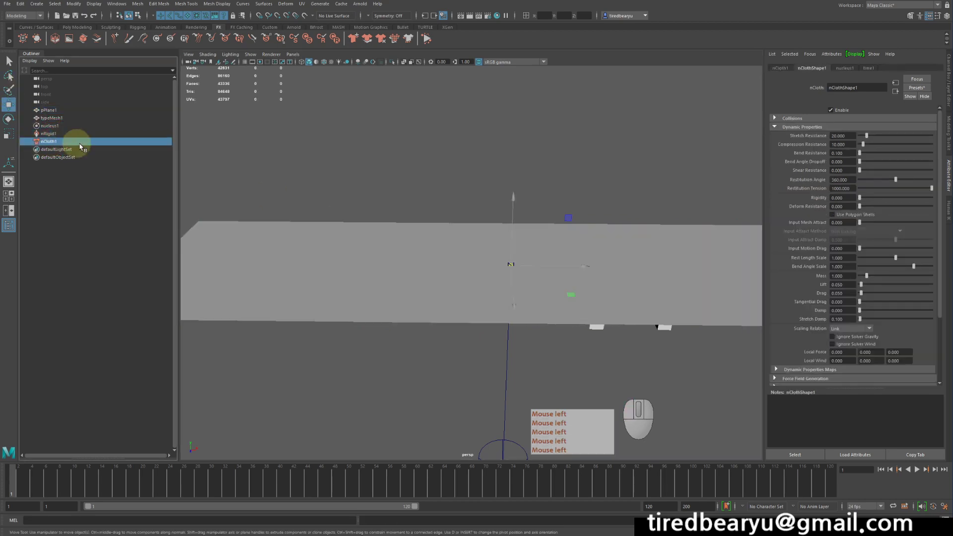
pyautogui.click(68, 133)
pyautogui.click(60, 126)
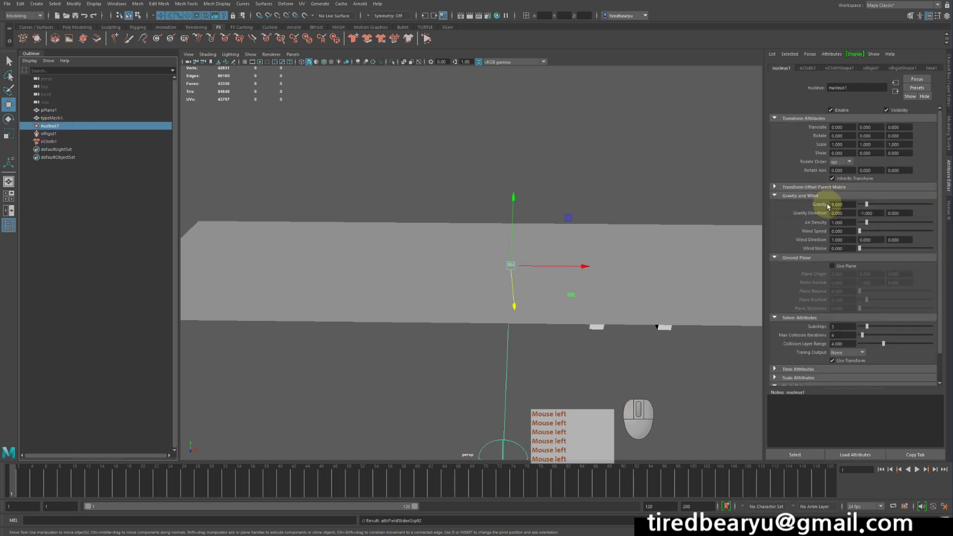
pyautogui.moveTo(867, 204); pyautogui.dragTo(666, 241)
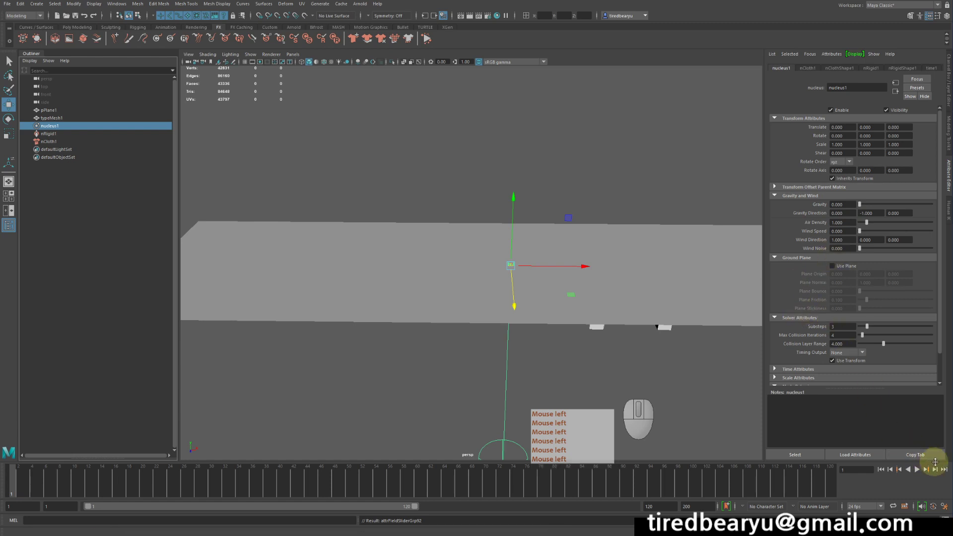
# Play the simulation from frame 1 to about frame 19, check the cloth, and return to frame 1
pyautogui.click(918, 469)
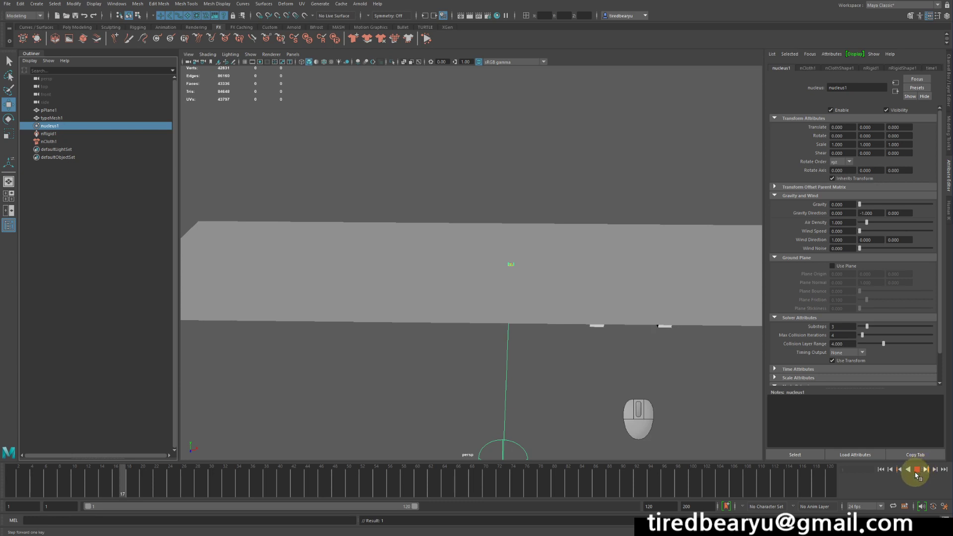
pyautogui.click(917, 471)
pyautogui.keyDown('alt'); pyautogui.moveTo(660, 311); pyautogui.dragTo(671, 297); pyautogui.keyUp('alt')
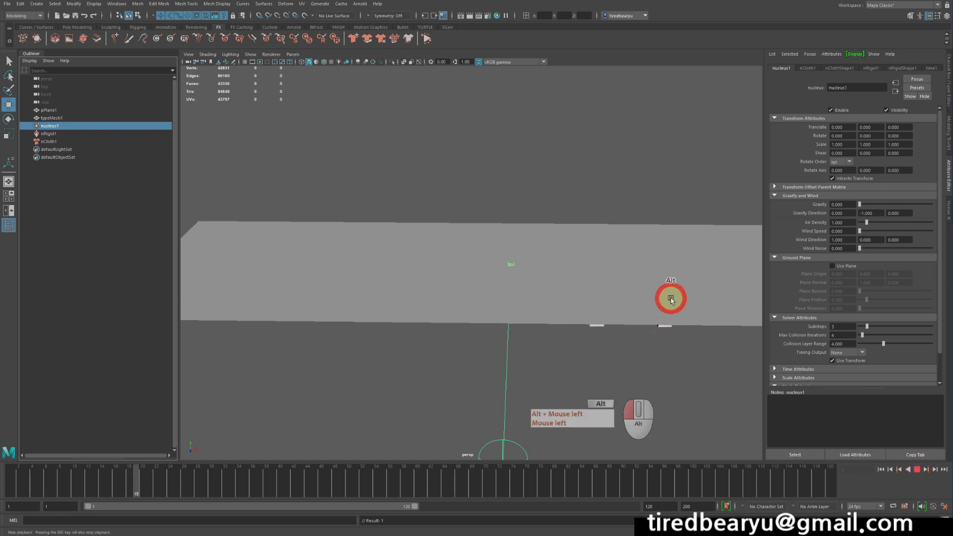
pyautogui.keyDown('alt'); pyautogui.moveTo(661, 293); pyautogui.dragTo(657, 313); pyautogui.keyUp('alt')
pyautogui.click(880, 470)
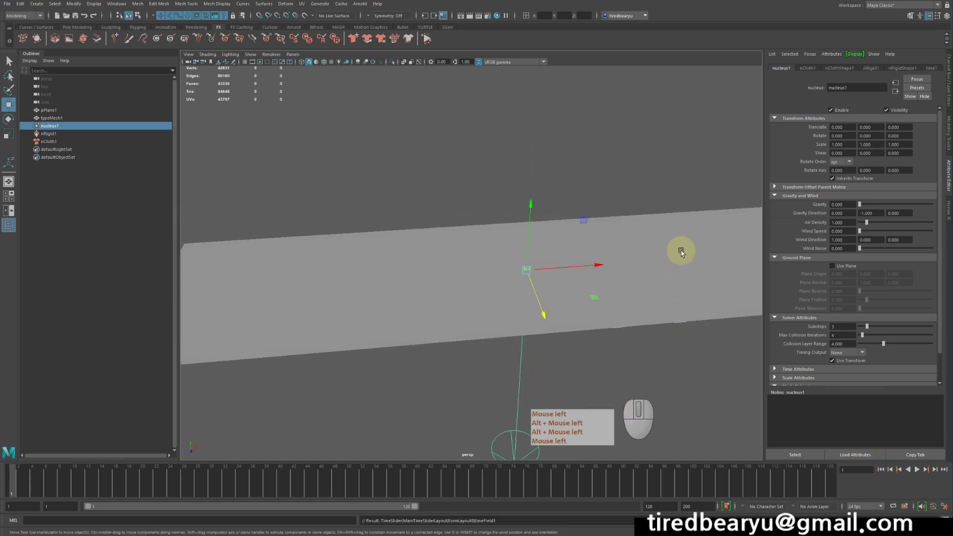
# Turn off Self Collide in the Collisions settings of the cloth plane
pyautogui.click(681, 253)
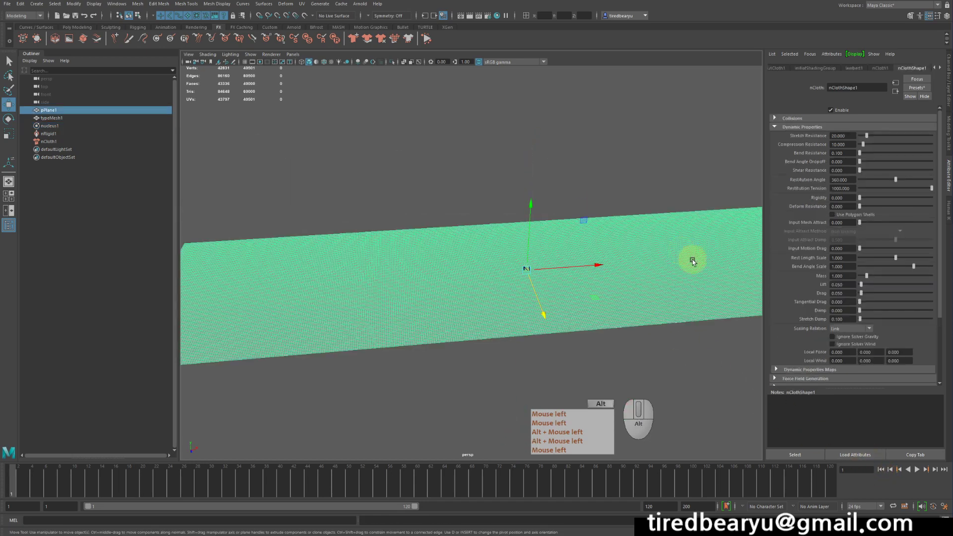
pyautogui.keyDown('alt'); pyautogui.moveTo(689, 259); pyautogui.dragTo(608, 125); pyautogui.keyUp('alt')
pyautogui.click(682, 172)
pyautogui.click(694, 259)
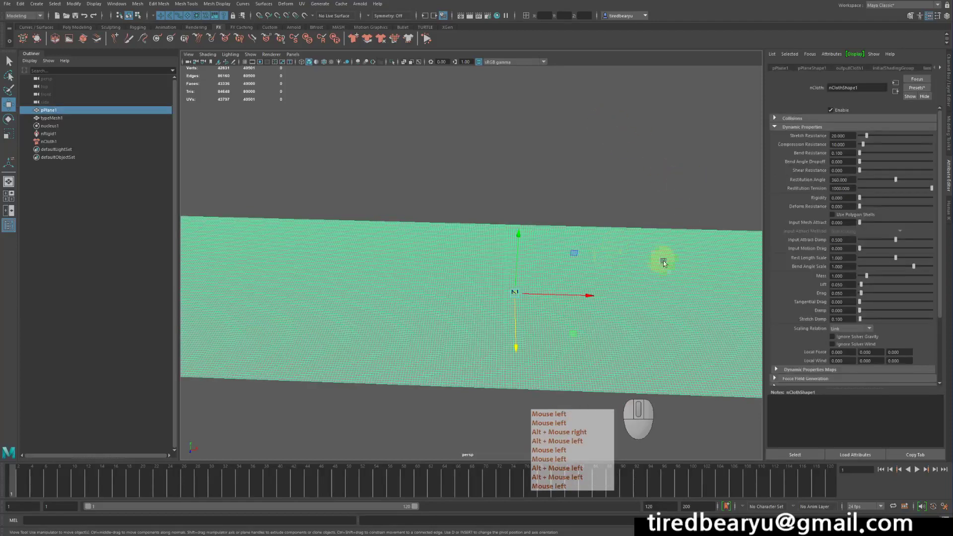
pyautogui.click(805, 119)
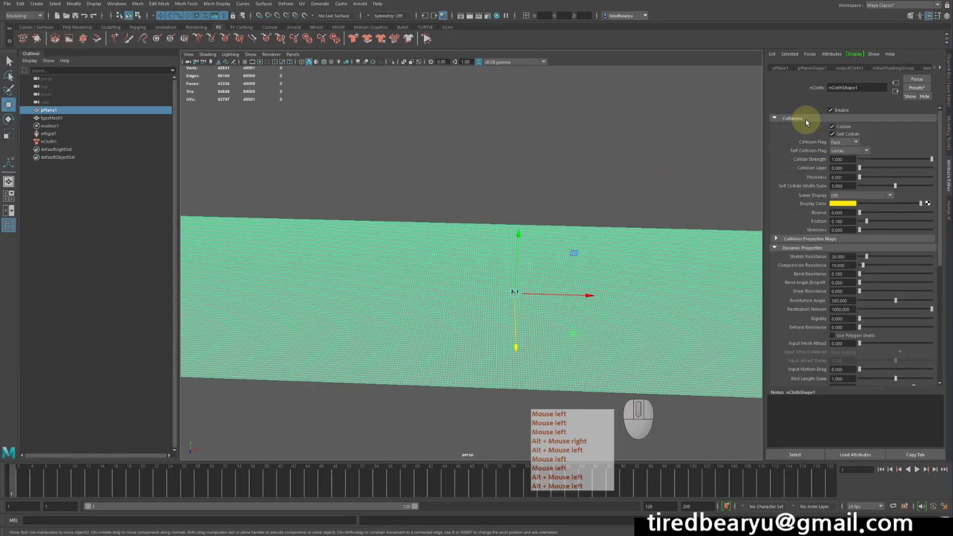
pyautogui.keyDown('alt'); pyautogui.moveTo(648, 174); pyautogui.dragTo(720, 159); pyautogui.keyUp('alt')
pyautogui.keyDown('alt'); pyautogui.moveTo(719, 159); pyautogui.dragTo(729, 158, button='right'); pyautogui.keyUp('alt')
pyautogui.click(832, 134)
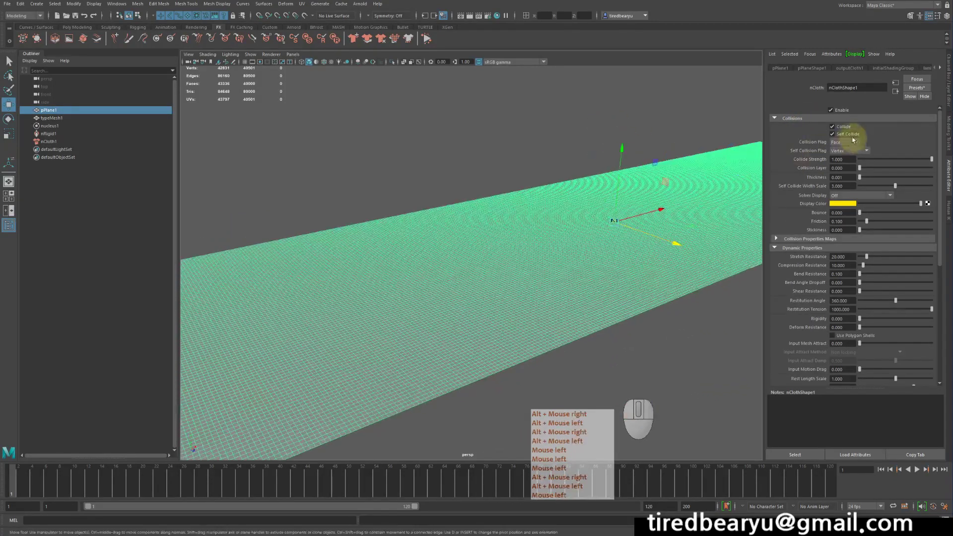
# Set the cloth's Solver Display to Collision Thickness and view the plane's collision surface
pyautogui.keyDown('alt'); pyautogui.moveTo(566, 196); pyautogui.dragTo(544, 198); pyautogui.keyUp('alt')
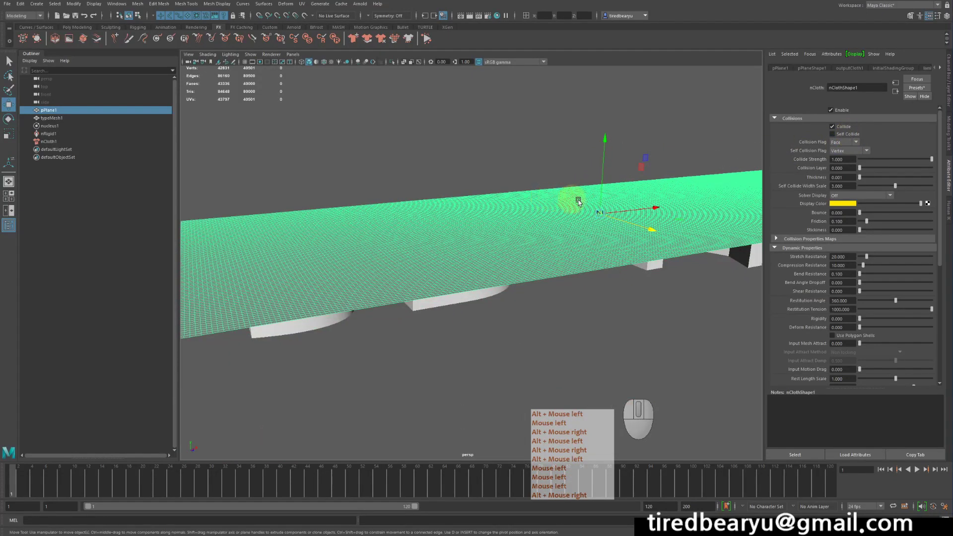
pyautogui.keyDown('alt'); pyautogui.moveTo(685, 211); pyautogui.dragTo(703, 219); pyautogui.keyUp('alt')
pyautogui.keyDown('alt'); pyautogui.moveTo(703, 220); pyautogui.dragTo(636, 213, button='right'); pyautogui.keyUp('alt')
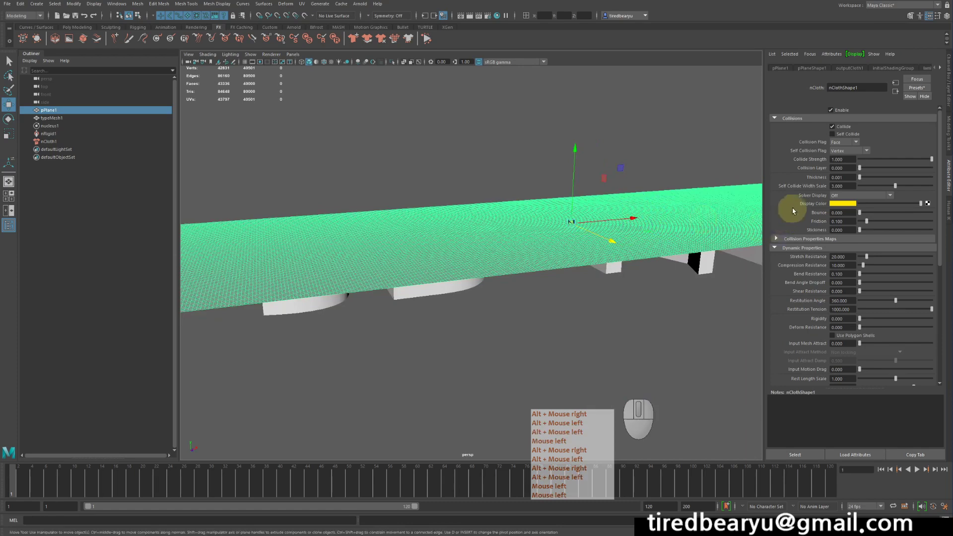
pyautogui.click(857, 195)
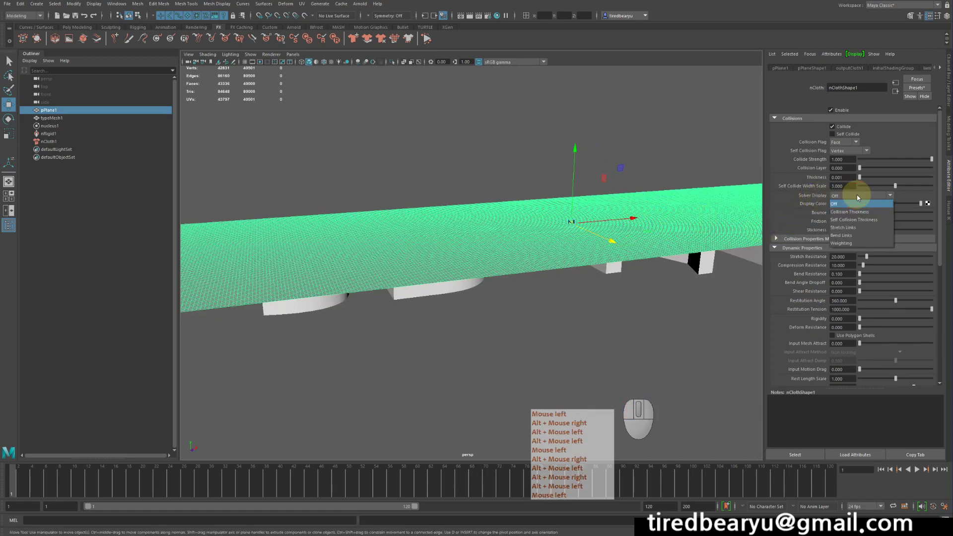
pyautogui.click(852, 206)
pyautogui.keyDown('alt'); pyautogui.moveTo(762, 218); pyautogui.dragTo(589, 248); pyautogui.keyUp('alt')
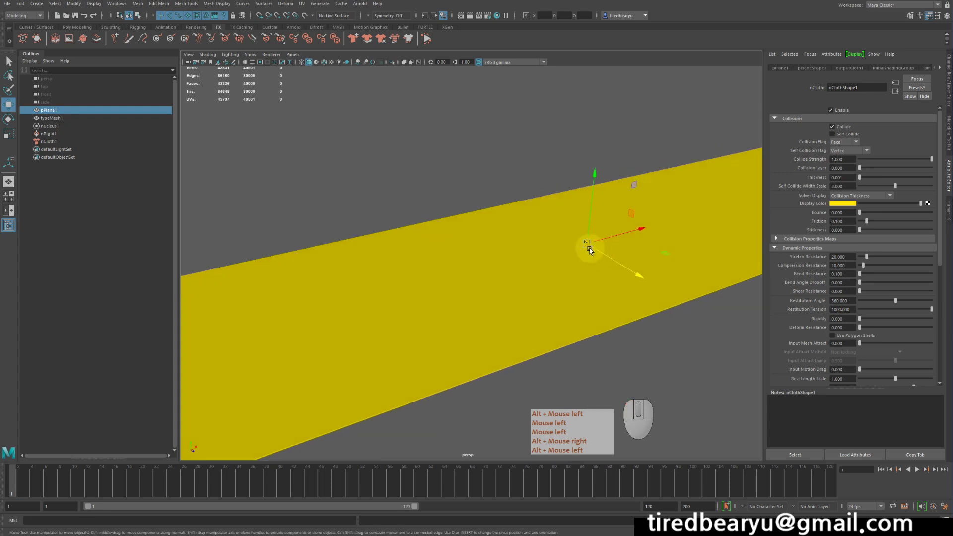
# Try the Vertex option for the cloth's Collision Flag, and set the flag to Edge
pyautogui.click(853, 142)
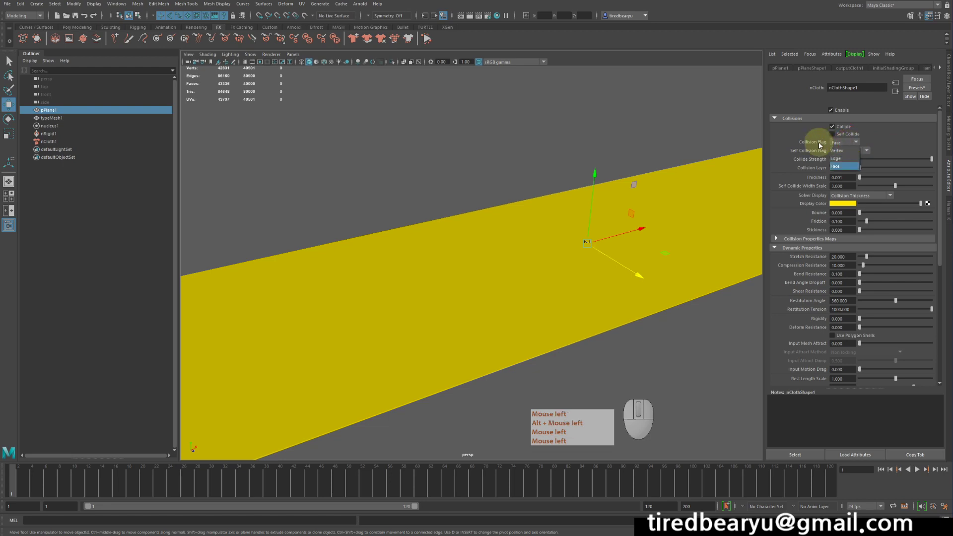
pyautogui.click(847, 150)
pyautogui.click(851, 144)
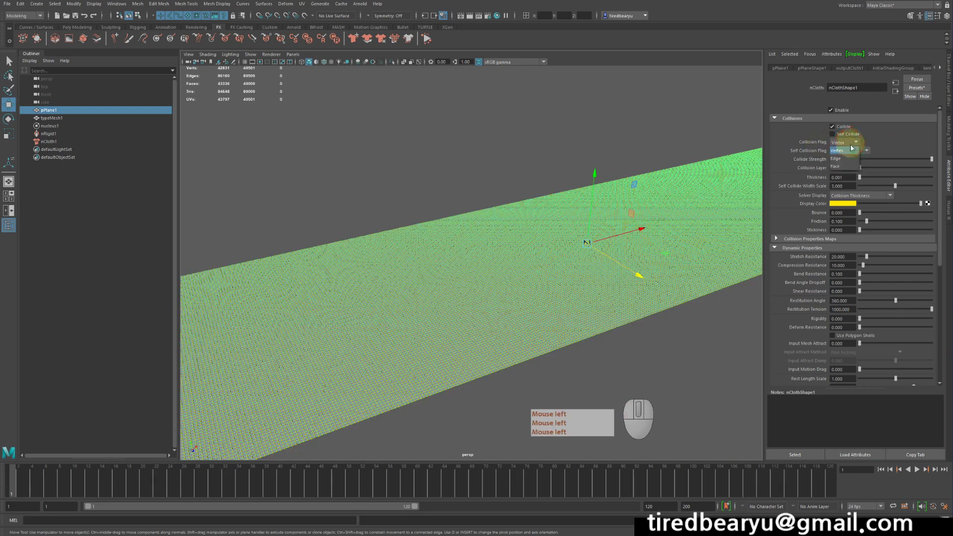
pyautogui.click(850, 157)
pyautogui.keyDown('alt'); pyautogui.moveTo(530, 223); pyautogui.dragTo(595, 200, button='middle'); pyautogui.keyUp('alt')
pyautogui.keyDown('alt'); pyautogui.moveTo(596, 199); pyautogui.dragTo(557, 180, button='right'); pyautogui.keyUp('alt')
pyautogui.keyDown('alt'); pyautogui.moveTo(558, 181); pyautogui.dragTo(591, 183); pyautogui.keyUp('alt')
pyautogui.keyDown('alt'); pyautogui.moveTo(593, 184); pyautogui.dragTo(654, 191, button='right'); pyautogui.keyUp('alt')
pyautogui.keyDown('alt'); pyautogui.moveTo(654, 191); pyautogui.dragTo(506, 212, button='middle'); pyautogui.keyUp('alt')
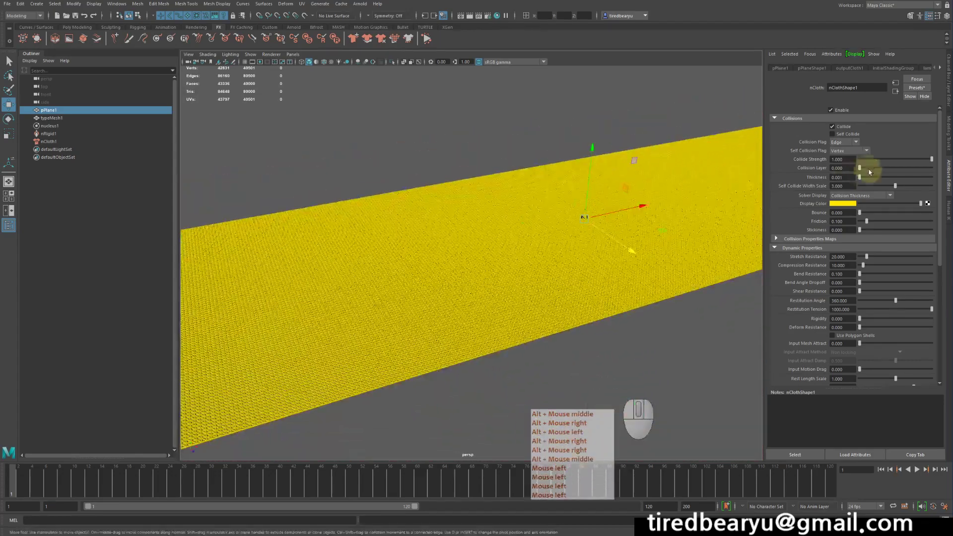
# Set the cloth's Solver Display to Off and deselect the plane
pyautogui.click(846, 196)
pyautogui.click(846, 205)
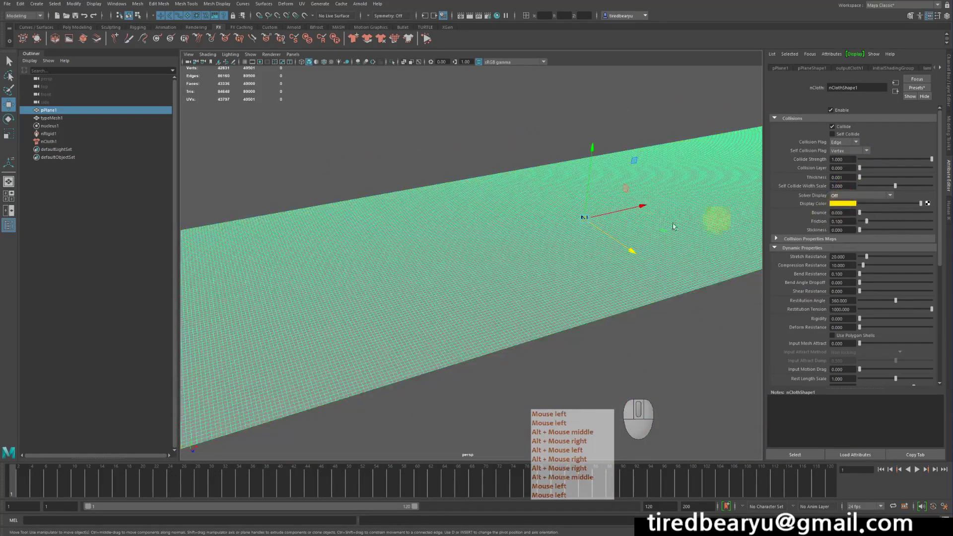
pyautogui.keyDown('alt'); pyautogui.moveTo(563, 240); pyautogui.dragTo(603, 236, button='middle'); pyautogui.keyUp('alt')
pyautogui.keyDown('alt'); pyautogui.moveTo(603, 236); pyautogui.dragTo(566, 228); pyautogui.keyUp('alt')
pyautogui.click(521, 175)
pyautogui.keyDown('alt'); pyautogui.moveTo(520, 177); pyautogui.dragTo(531, 177); pyautogui.keyUp('alt')
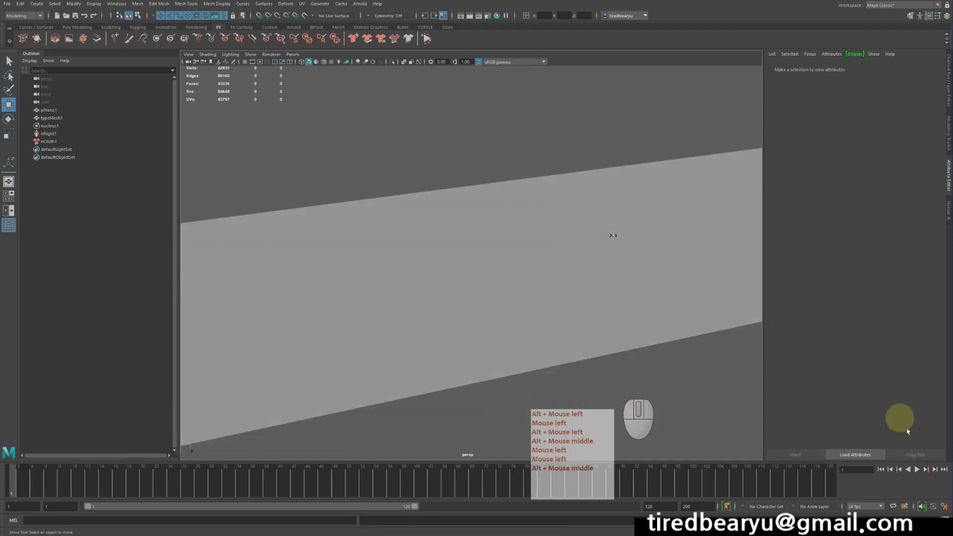
# Play the simulation from frame 1, stop it at frame 39, and inspect the raised lettering from a low front angle
pyautogui.click(915, 469)
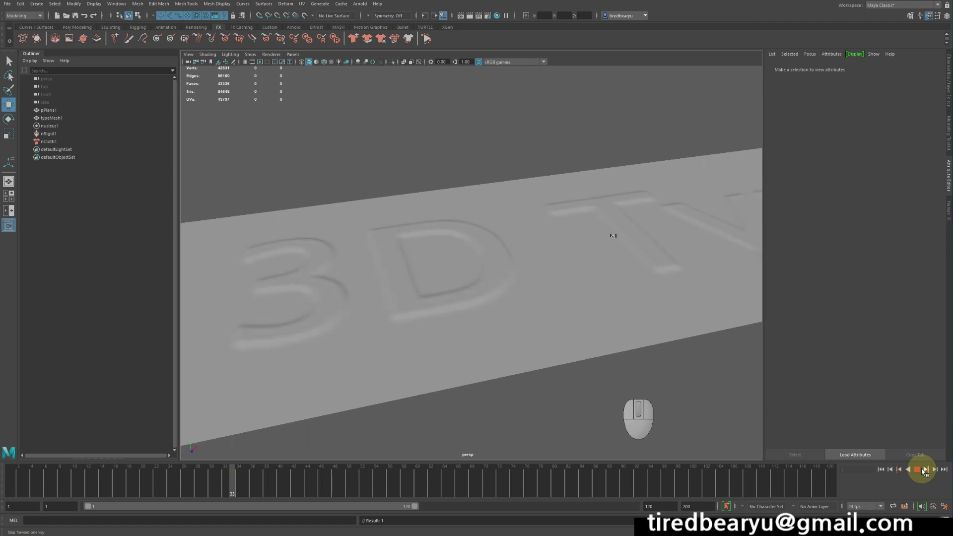
pyautogui.click(927, 470)
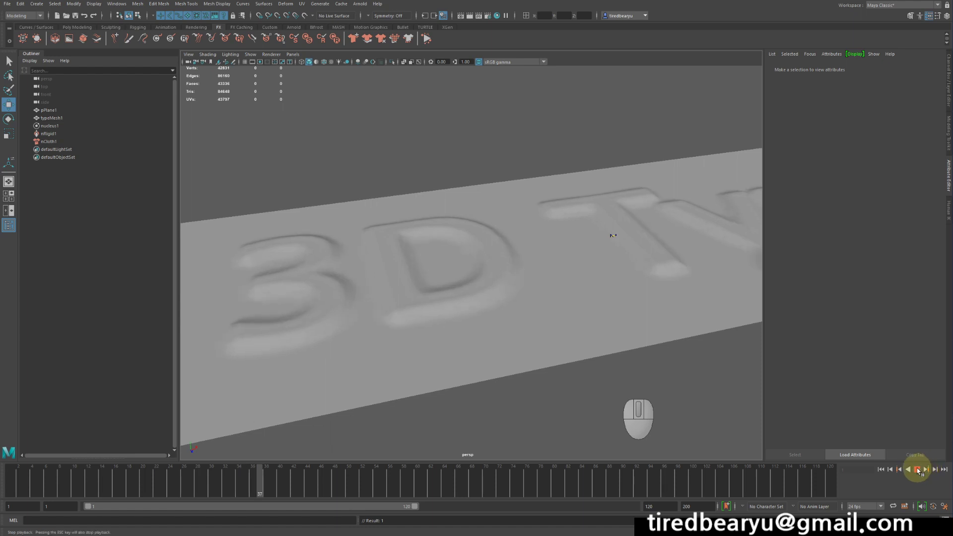
pyautogui.click(917, 470)
pyautogui.keyDown('alt'); pyautogui.moveTo(657, 321); pyautogui.dragTo(595, 291); pyautogui.keyUp('alt')
pyautogui.keyDown('alt'); pyautogui.moveTo(596, 291); pyautogui.dragTo(515, 289, button='right'); pyautogui.keyUp('alt')
pyautogui.keyDown('alt'); pyautogui.moveTo(514, 289); pyautogui.dragTo(517, 245); pyautogui.keyUp('alt')
pyautogui.keyDown('alt'); pyautogui.moveTo(517, 245); pyautogui.dragTo(580, 250, button='right'); pyautogui.keyUp('alt')
pyautogui.keyDown('alt'); pyautogui.moveTo(580, 250); pyautogui.dragTo(587, 294, button='middle'); pyautogui.keyUp('alt')
pyautogui.keyDown('alt'); pyautogui.moveTo(587, 294); pyautogui.dragTo(585, 255); pyautogui.keyUp('alt')
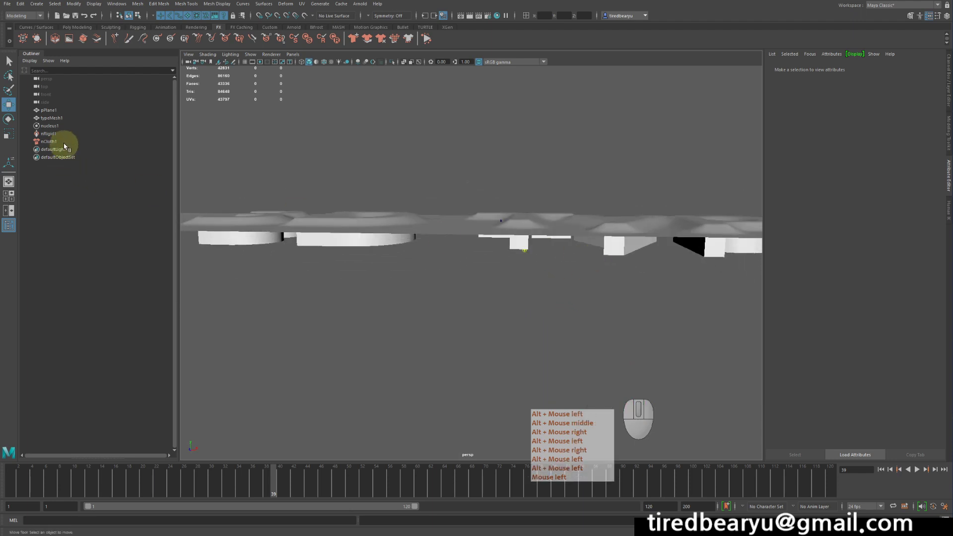
# Break the connections on typeMesh1's Visibility channel and set Visibility to off
pyautogui.click(56, 118)
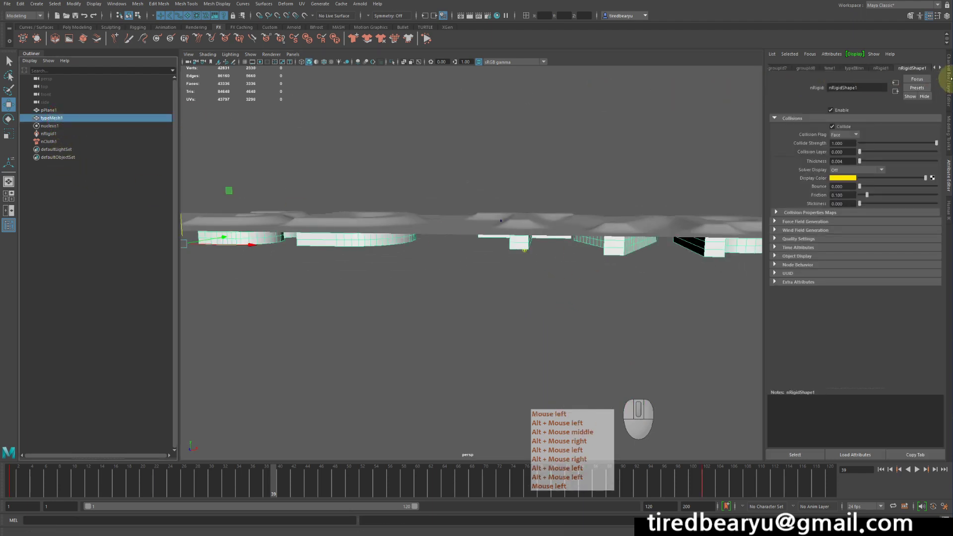
pyautogui.click(948, 82)
pyautogui.click(899, 132)
pyautogui.rightClick(900, 133)
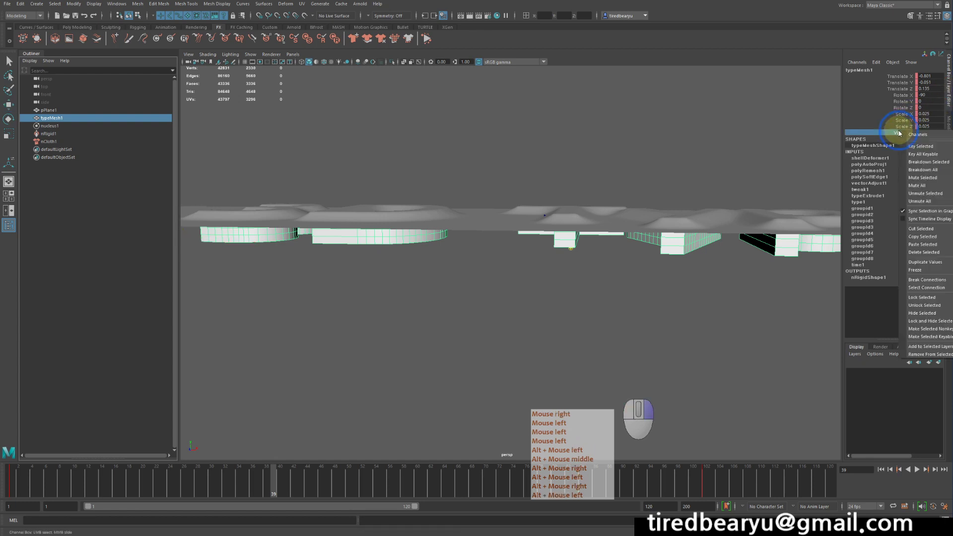
pyautogui.moveTo(897, 133); pyautogui.dragTo(946, 281, button='right')
pyautogui.moveTo(737, 113); pyautogui.dragTo(466, 117, button='middle')
# Continue the simulation from frame 39 with a close view of the letters, and stop it at frame 44
pyautogui.keyDown('alt'); pyautogui.moveTo(466, 119); pyautogui.dragTo(517, 199); pyautogui.keyUp('alt')
pyautogui.keyDown('alt'); pyautogui.moveTo(517, 199); pyautogui.dragTo(469, 196, button='right'); pyautogui.keyUp('alt')
pyautogui.keyDown('alt'); pyautogui.moveTo(469, 196); pyautogui.dragTo(459, 154, button='middle'); pyautogui.keyUp('alt')
pyautogui.keyDown('alt'); pyautogui.moveTo(459, 154); pyautogui.dragTo(519, 134); pyautogui.keyUp('alt')
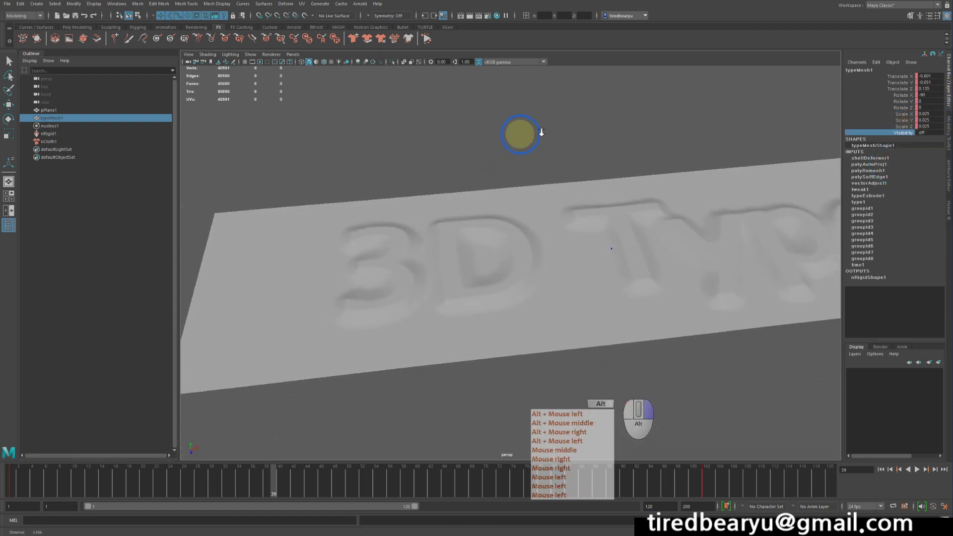
pyautogui.keyDown('alt'); pyautogui.moveTo(540, 132); pyautogui.dragTo(763, 203, button='right'); pyautogui.keyUp('alt')
pyautogui.click(917, 470)
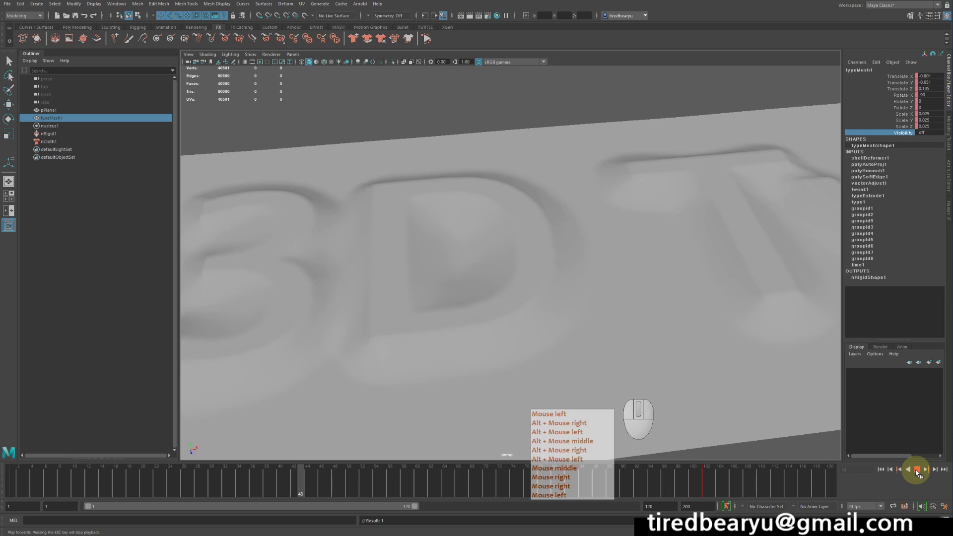
pyautogui.click(916, 471)
pyautogui.keyDown('alt'); pyautogui.moveTo(641, 319); pyautogui.dragTo(614, 290); pyautogui.keyUp('alt')
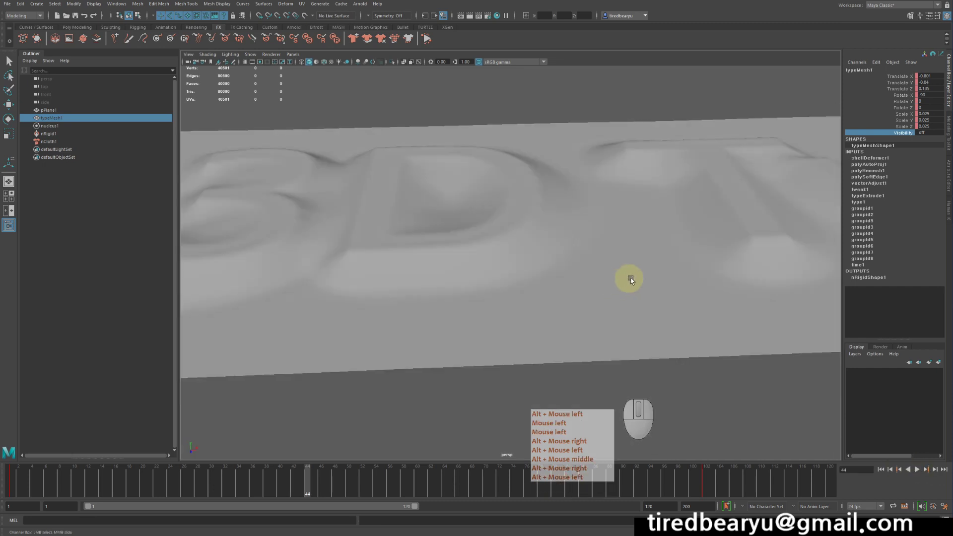
# Examine the raised letters at the current frame from a closer angle, and open nCloth1's attributes
pyautogui.keyDown('alt'); pyautogui.moveTo(646, 278); pyautogui.dragTo(595, 317, button='middle'); pyautogui.keyUp('alt')
pyautogui.keyDown('alt'); pyautogui.moveTo(595, 317); pyautogui.dragTo(579, 306); pyautogui.keyUp('alt')
pyautogui.keyDown('alt'); pyautogui.moveTo(578, 306); pyautogui.dragTo(583, 287, button='right'); pyautogui.keyUp('alt')
pyautogui.keyDown('alt'); pyautogui.moveTo(582, 287); pyautogui.dragTo(512, 299, button='middle'); pyautogui.keyUp('alt')
pyautogui.keyDown('alt'); pyautogui.moveTo(511, 299); pyautogui.dragTo(523, 303); pyautogui.keyUp('alt')
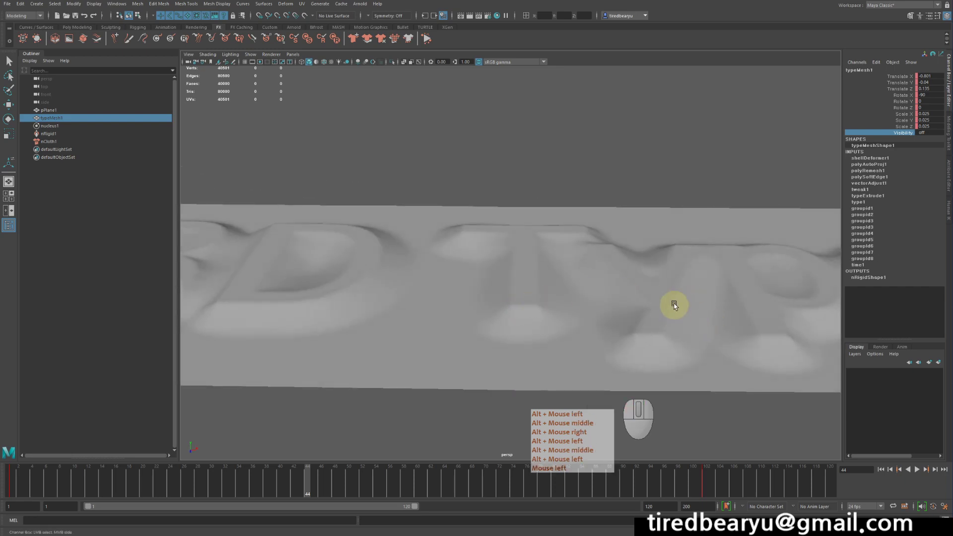
pyautogui.click(687, 327)
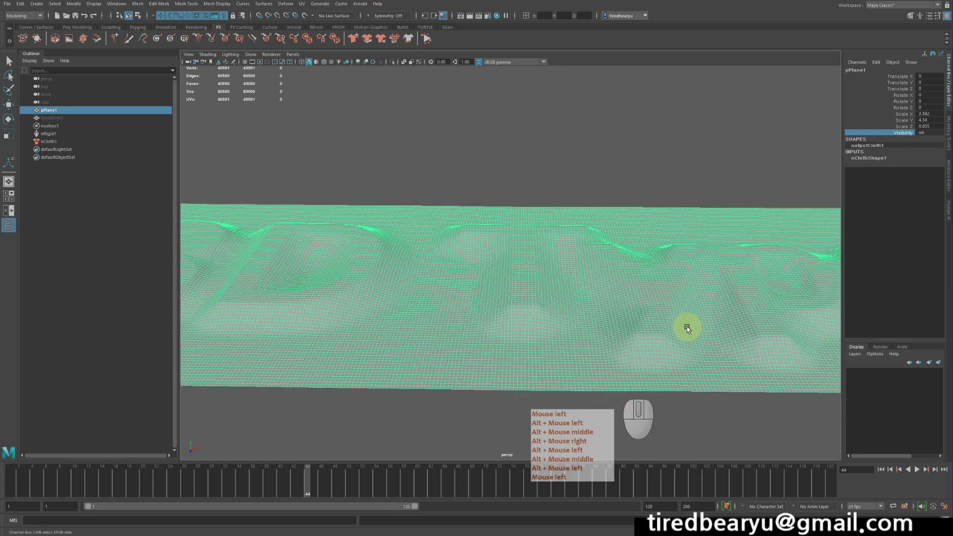
pyautogui.click(49, 141)
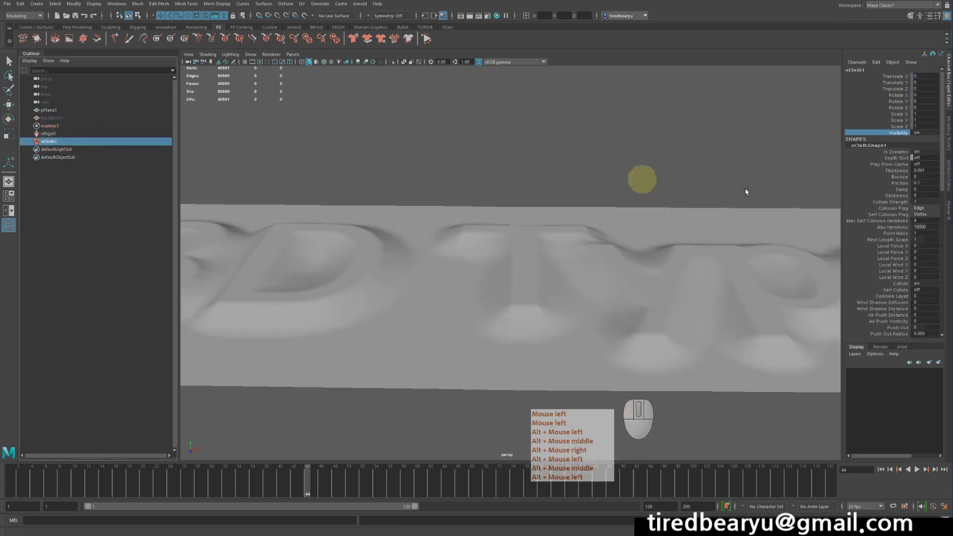
pyautogui.hotkey('ctrl', 'a')
pyautogui.press('w')
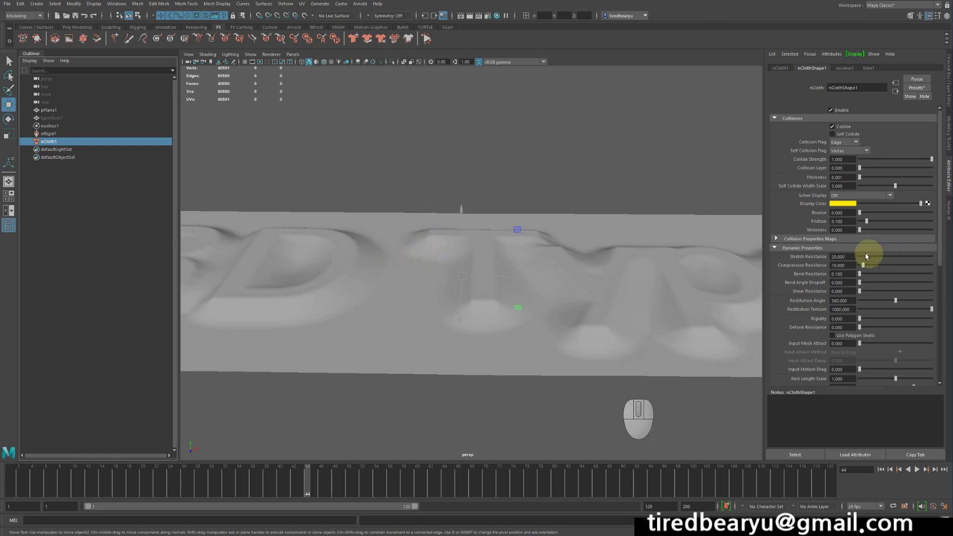
# Set the cloth's Stretch Resistance to 0.1
pyautogui.moveTo(861, 256); pyautogui.dragTo(752, 263)
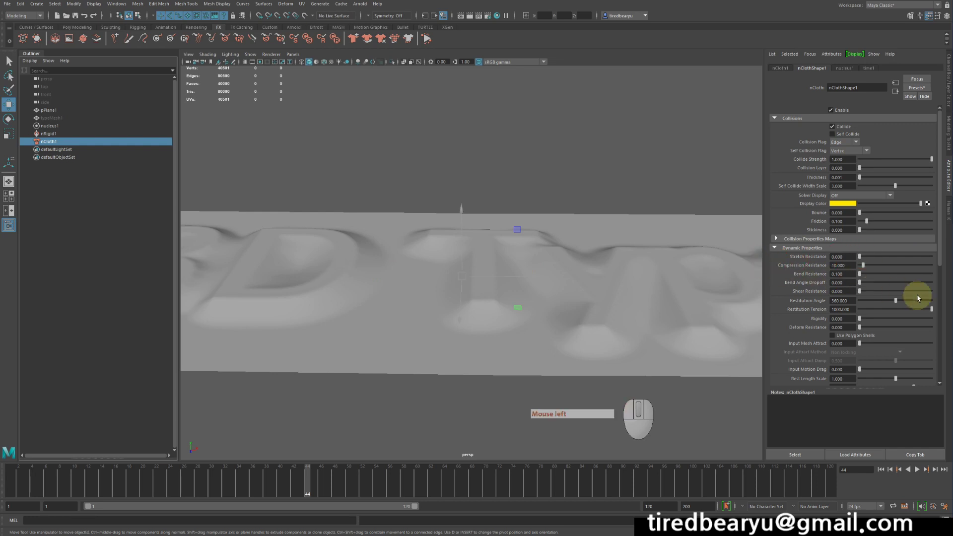
pyautogui.write('0.1')
pyautogui.press('Return')
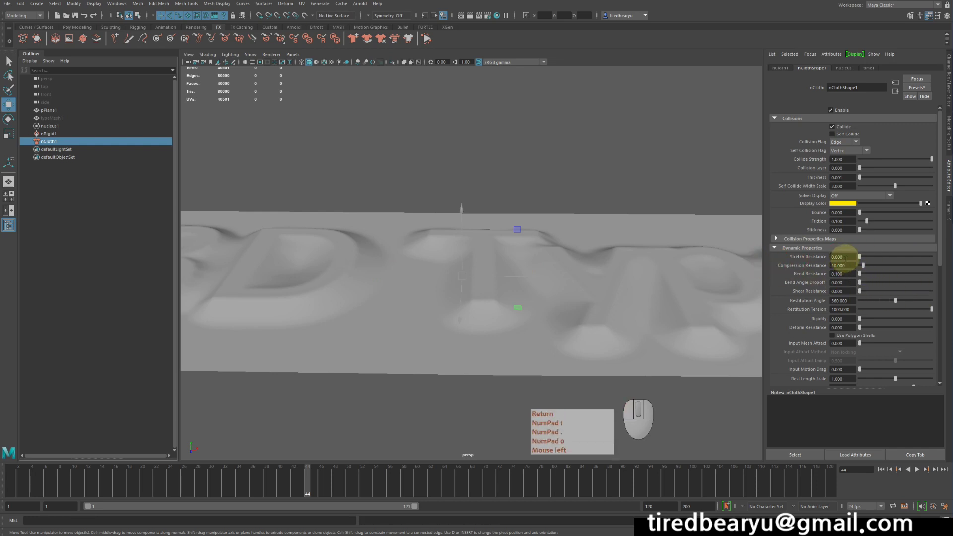
pyautogui.click(846, 257)
pyautogui.write('0.1')
pyautogui.press('Return')
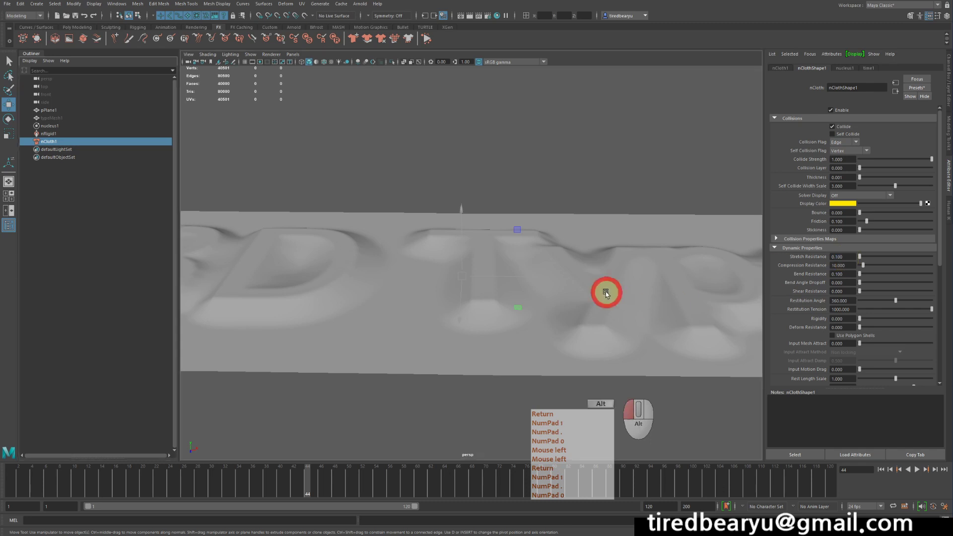
# Play the simulation from frame 1 with the word Type in close view, and stop it at frame 42
pyautogui.keyDown('alt'); pyautogui.moveTo(606, 293); pyautogui.dragTo(594, 279); pyautogui.keyUp('alt')
pyautogui.keyDown('alt'); pyautogui.moveTo(594, 279); pyautogui.dragTo(499, 291, button='middle'); pyautogui.keyUp('alt')
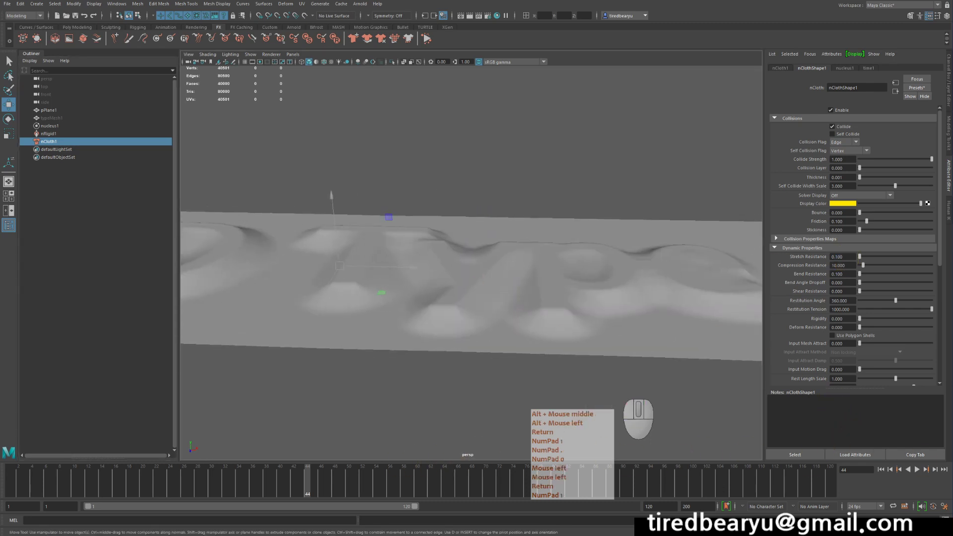
pyautogui.click(881, 469)
pyautogui.click(917, 469)
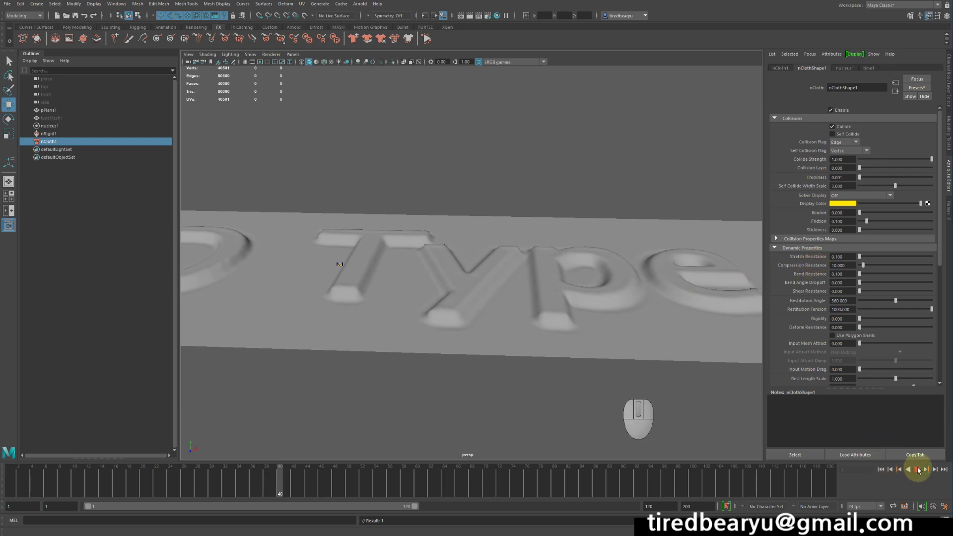
pyautogui.click(919, 470)
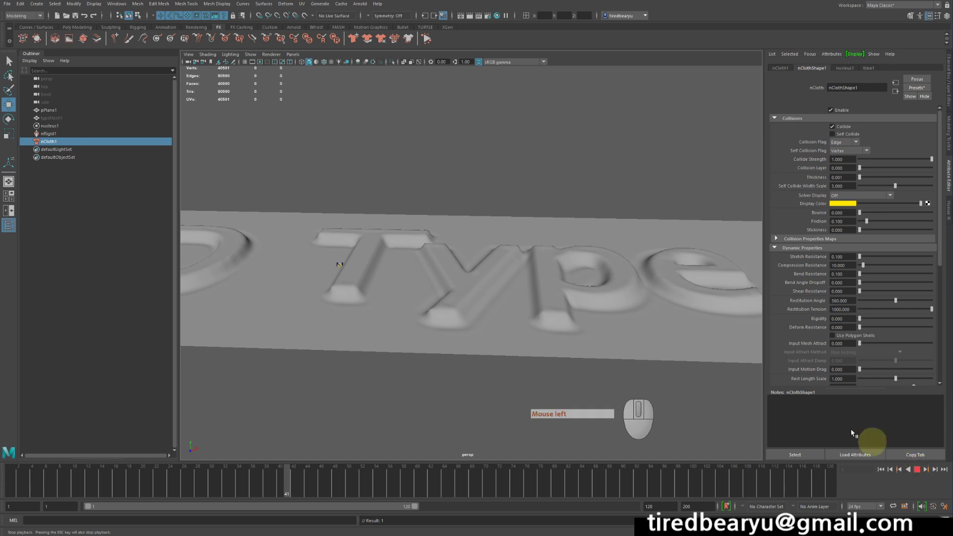
# Examine the embossed lettering at frame 42 from several angles and distances
pyautogui.keyDown('alt'); pyautogui.click(627, 304); pyautogui.keyUp('alt')
pyautogui.keyDown('alt'); pyautogui.moveTo(627, 305); pyautogui.dragTo(628, 312); pyautogui.keyUp('alt')
pyautogui.keyDown('alt'); pyautogui.moveTo(628, 313); pyautogui.dragTo(644, 240, button='middle'); pyautogui.keyUp('alt')
pyautogui.keyDown('alt'); pyautogui.moveTo(644, 240); pyautogui.dragTo(695, 246, button='right'); pyautogui.keyUp('alt')
pyautogui.keyDown('alt'); pyautogui.moveTo(695, 245); pyautogui.dragTo(680, 239); pyautogui.keyUp('alt')
pyautogui.keyDown('alt'); pyautogui.moveTo(680, 238); pyautogui.dragTo(616, 229, button='right'); pyautogui.keyUp('alt')
pyautogui.keyDown('alt'); pyautogui.moveTo(615, 229); pyautogui.dragTo(532, 230); pyautogui.keyUp('alt')
pyautogui.keyDown('alt'); pyautogui.moveTo(532, 229); pyautogui.dragTo(552, 234, button='right'); pyautogui.keyUp('alt')
pyautogui.keyDown('alt'); pyautogui.moveTo(552, 233); pyautogui.dragTo(566, 216); pyautogui.keyUp('alt')
pyautogui.keyDown('alt'); pyautogui.moveTo(566, 216); pyautogui.dragTo(502, 211, button='right'); pyautogui.keyUp('alt')
pyautogui.keyDown('alt'); pyautogui.moveTo(503, 210); pyautogui.dragTo(513, 198); pyautogui.keyUp('alt')
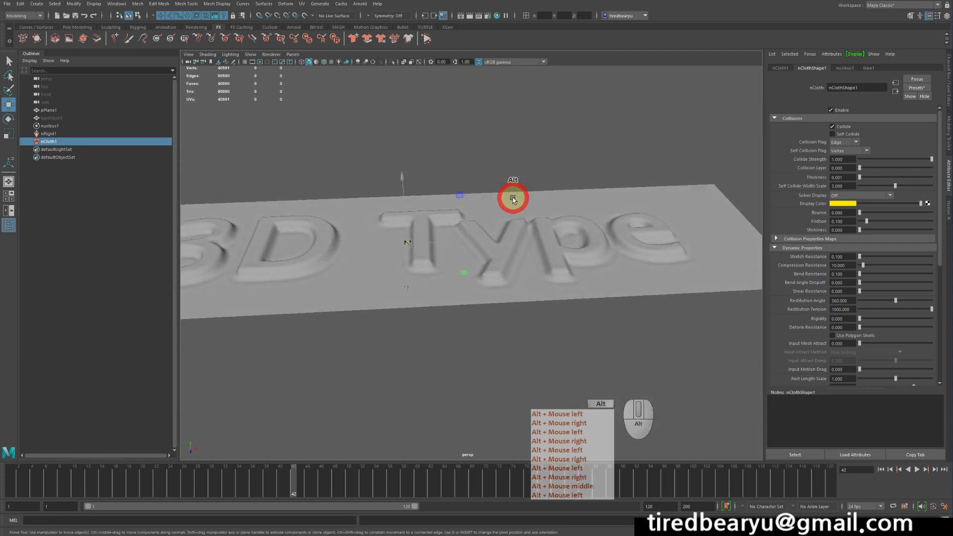
pyautogui.keyDown('alt'); pyautogui.moveTo(513, 198); pyautogui.dragTo(546, 231, button='middle'); pyautogui.keyUp('alt')
# Set nCloth1's Stretch Resistance to 0.001
pyautogui.click(843, 256)
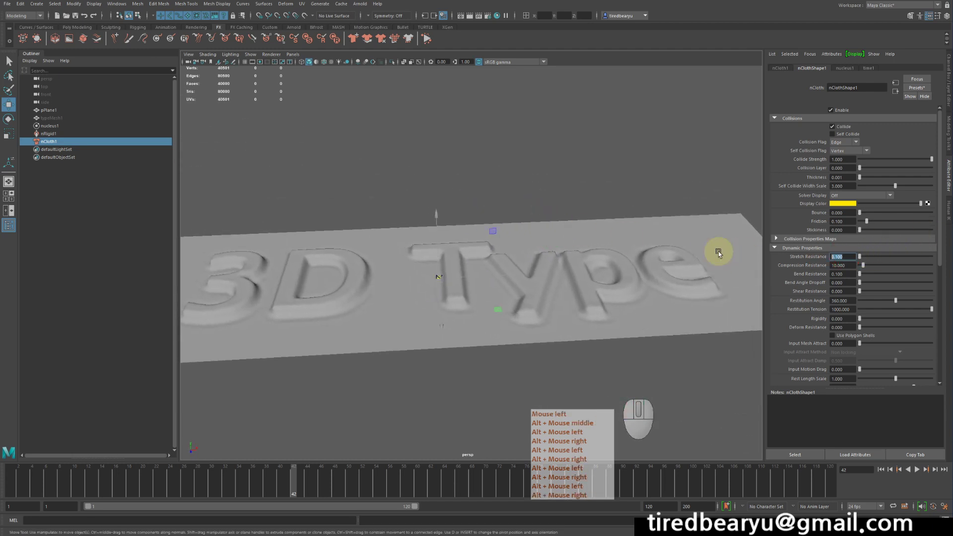
pyautogui.write('.001')
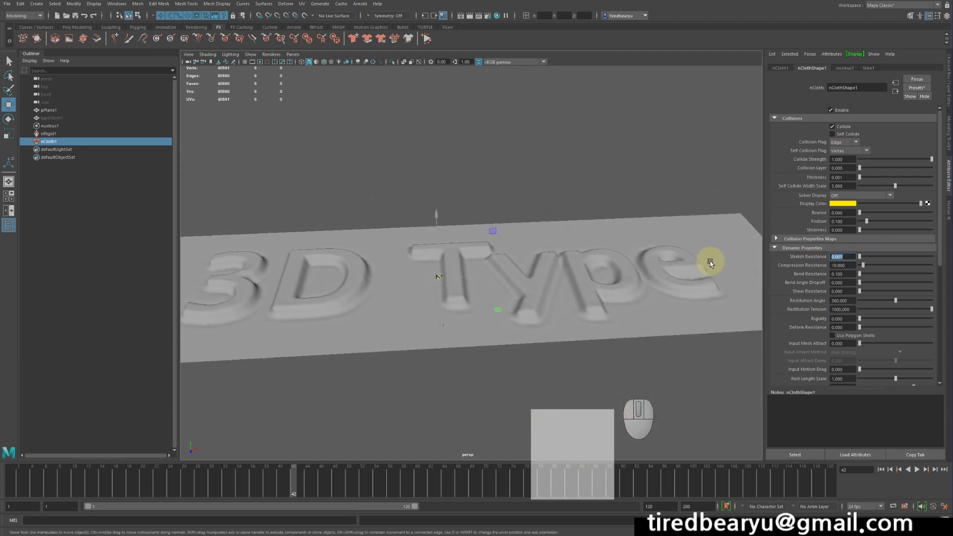
pyautogui.press('Return')
# Play the simulation from frame 1 again and stop it at frame 47
pyautogui.click(880, 469)
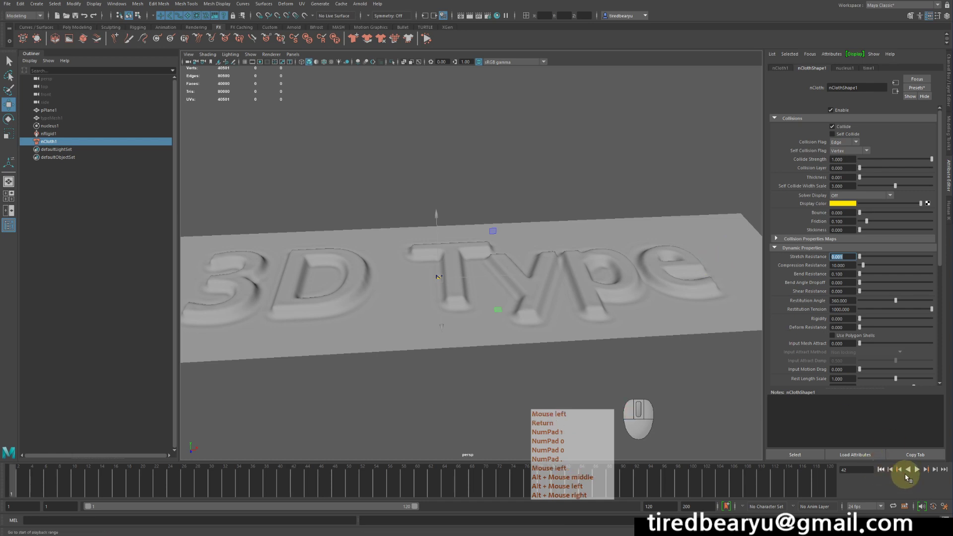
pyautogui.click(917, 470)
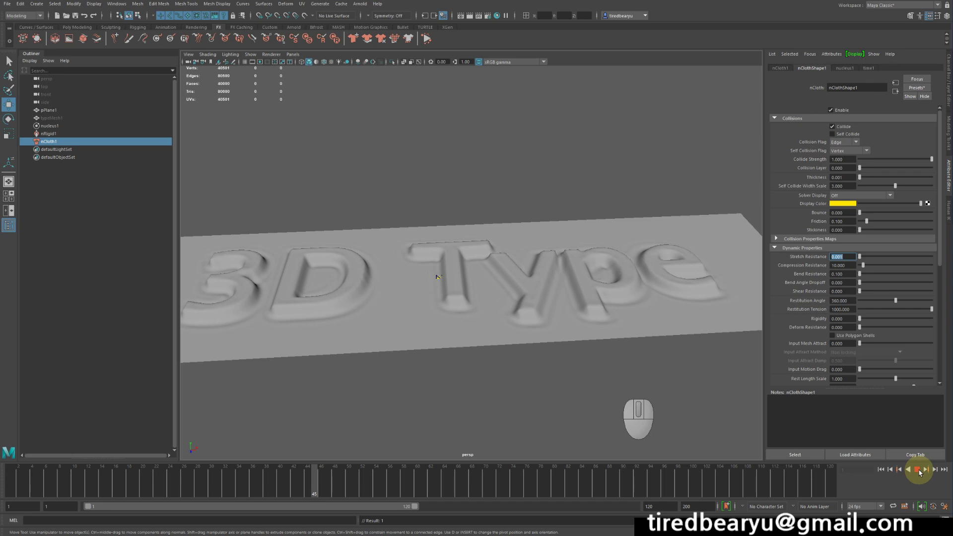
pyautogui.click(919, 470)
# Examine the letter profiles at frame 47 from a low side angle, and clear the selection
pyautogui.keyDown('alt'); pyautogui.click(566, 313); pyautogui.keyUp('alt')
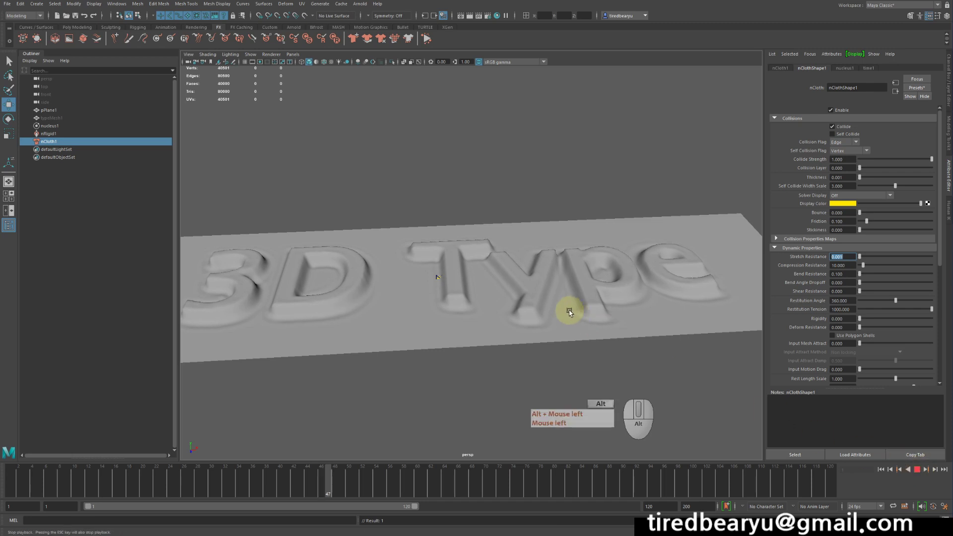
pyautogui.keyDown('alt'); pyautogui.moveTo(566, 329); pyautogui.dragTo(566, 317); pyautogui.keyUp('alt')
pyautogui.keyDown('alt'); pyautogui.moveTo(565, 318); pyautogui.dragTo(665, 334, button='right'); pyautogui.keyUp('alt')
pyautogui.keyDown('alt'); pyautogui.moveTo(670, 336); pyautogui.dragTo(649, 296); pyautogui.keyUp('alt')
pyautogui.keyDown('alt'); pyautogui.moveTo(649, 296); pyautogui.dragTo(589, 293, button='right'); pyautogui.keyUp('alt')
pyautogui.keyDown('alt'); pyautogui.moveTo(590, 293); pyautogui.dragTo(593, 245); pyautogui.keyUp('alt')
pyautogui.click(639, 194)
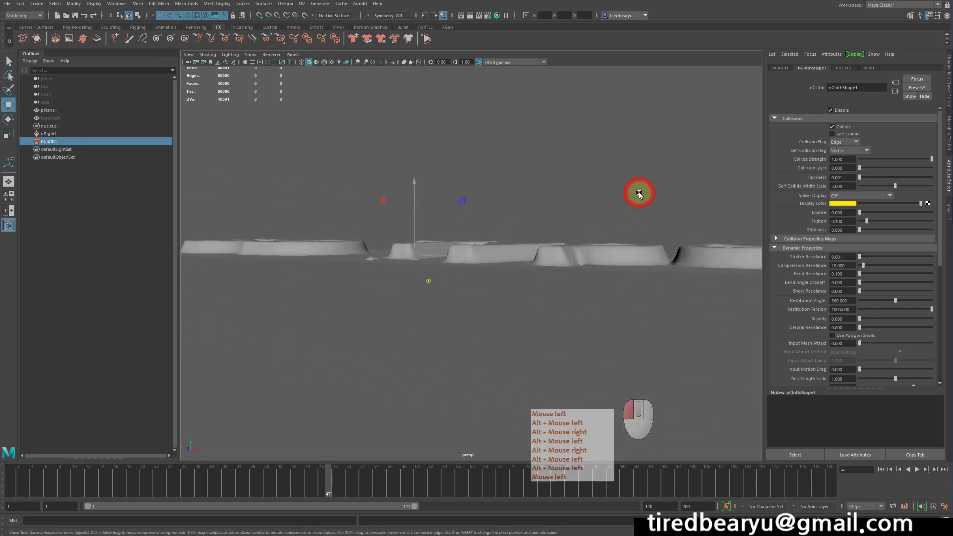
# Examine the embossed text from above and the underside of the plane
pyautogui.keyDown('alt'); pyautogui.moveTo(646, 205); pyautogui.dragTo(599, 224); pyautogui.keyUp('alt')
pyautogui.keyDown('alt'); pyautogui.moveTo(598, 223); pyautogui.dragTo(535, 200, button='middle'); pyautogui.keyUp('alt')
pyautogui.keyDown('alt'); pyautogui.moveTo(535, 200); pyautogui.dragTo(666, 202); pyautogui.keyUp('alt')
pyautogui.keyDown('alt'); pyautogui.moveTo(666, 202); pyautogui.dragTo(571, 201, button='right'); pyautogui.keyUp('alt')
pyautogui.keyDown('alt'); pyautogui.moveTo(591, 201); pyautogui.dragTo(499, 217); pyautogui.keyUp('alt')
pyautogui.keyDown('alt'); pyautogui.moveTo(501, 218); pyautogui.dragTo(581, 240, button='right'); pyautogui.keyUp('alt')
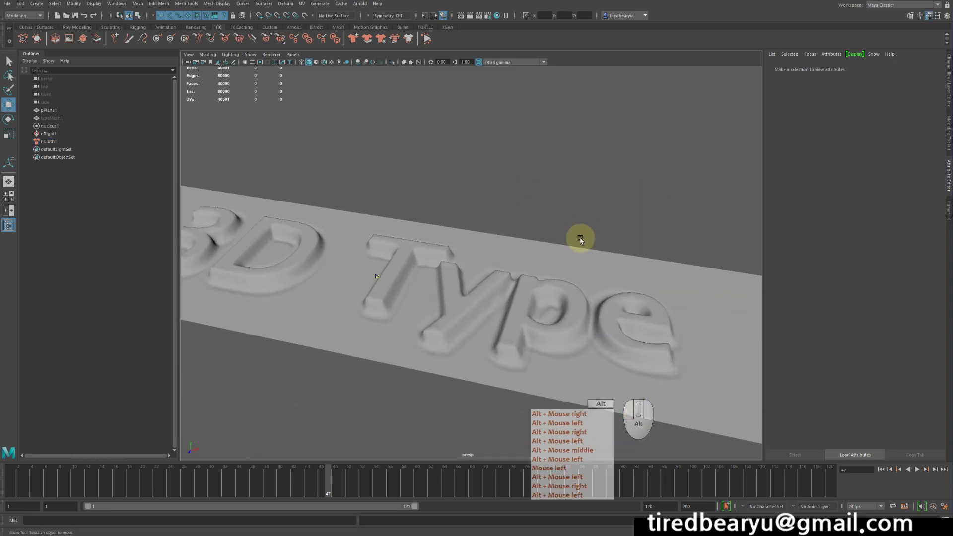
pyautogui.keyDown('alt'); pyautogui.moveTo(571, 240); pyautogui.dragTo(622, 234); pyautogui.keyUp('alt')
pyautogui.keyDown('alt'); pyautogui.moveTo(516, 247); pyautogui.dragTo(651, 221, button='middle'); pyautogui.keyUp('alt')
pyautogui.keyDown('alt'); pyautogui.moveTo(560, 241); pyautogui.dragTo(560, 165); pyautogui.keyUp('alt')
pyautogui.keyDown('alt'); pyautogui.moveTo(560, 166); pyautogui.dragTo(532, 213, button='middle'); pyautogui.keyUp('alt')
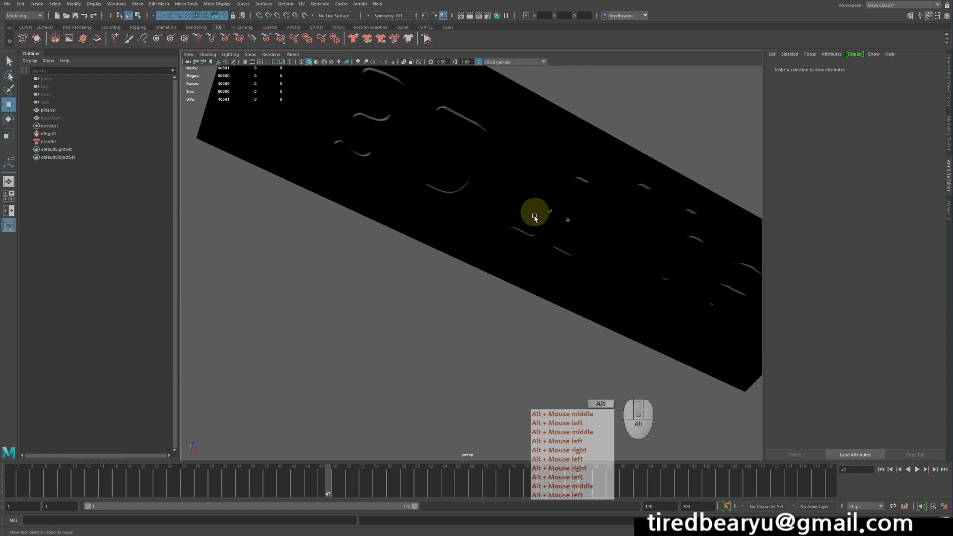
pyautogui.keyDown('alt'); pyautogui.moveTo(531, 213); pyautogui.dragTo(463, 245); pyautogui.keyUp('alt')
# Review the plane's nCloth Dynamic Properties, deselect the plane, and view the embossed text as a whole
pyautogui.click(482, 178)
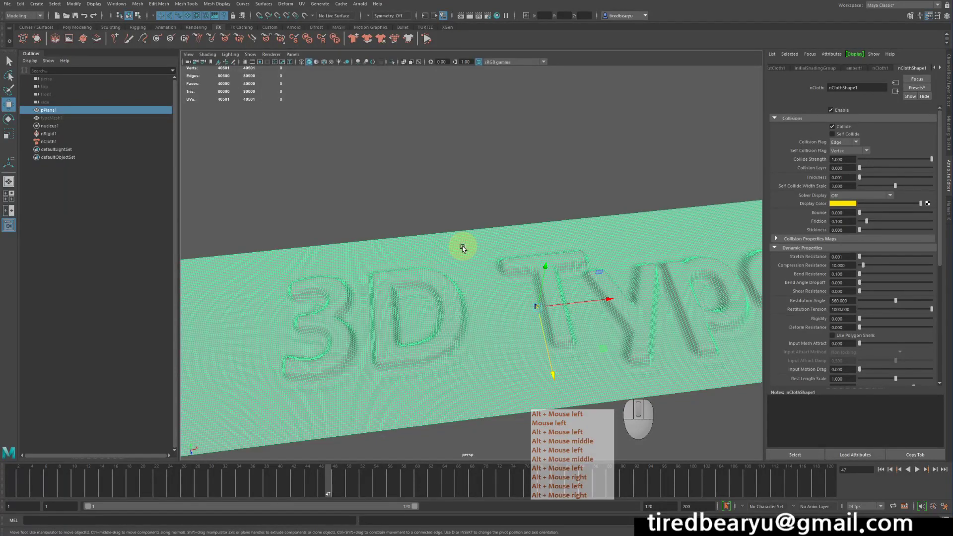
pyautogui.scroll(-3, 837, 275)
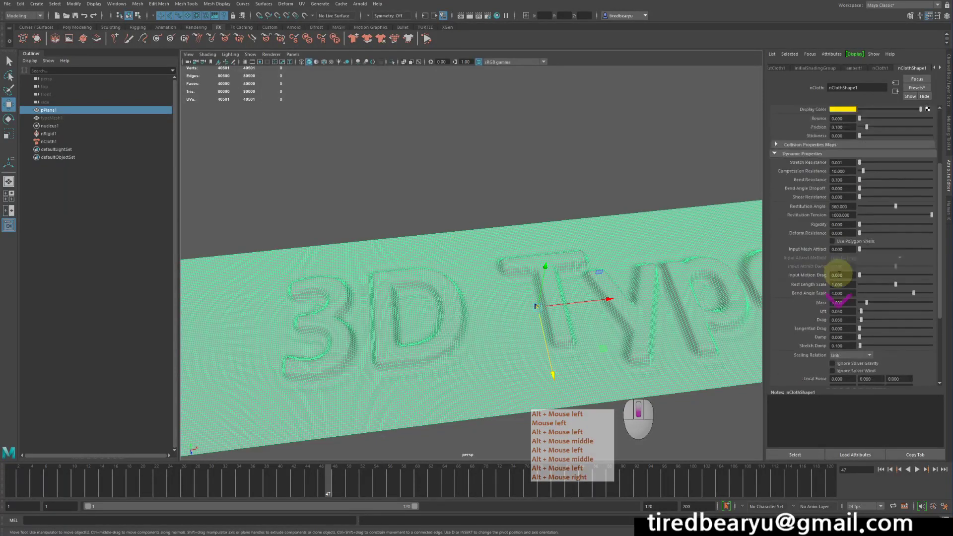
pyautogui.scroll(-1, 838, 274)
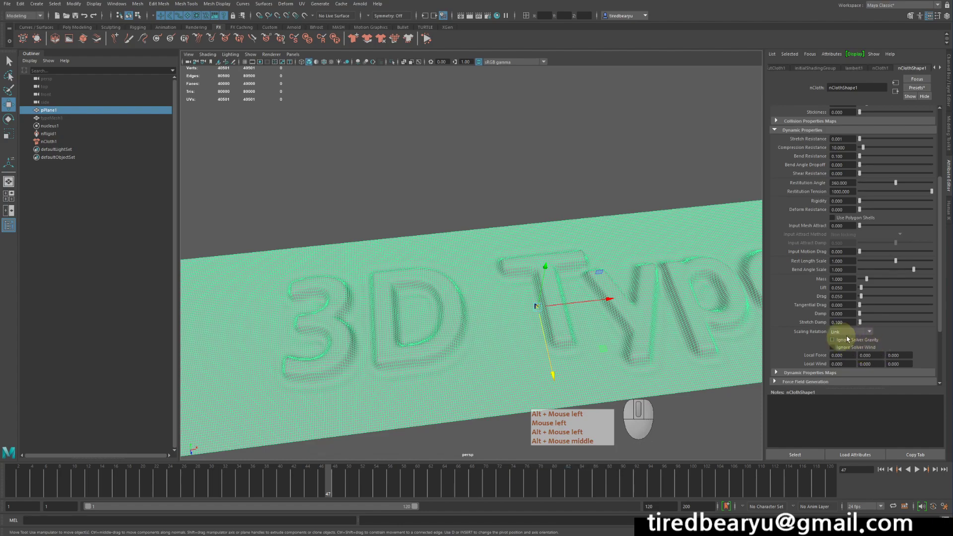
pyautogui.click(616, 151)
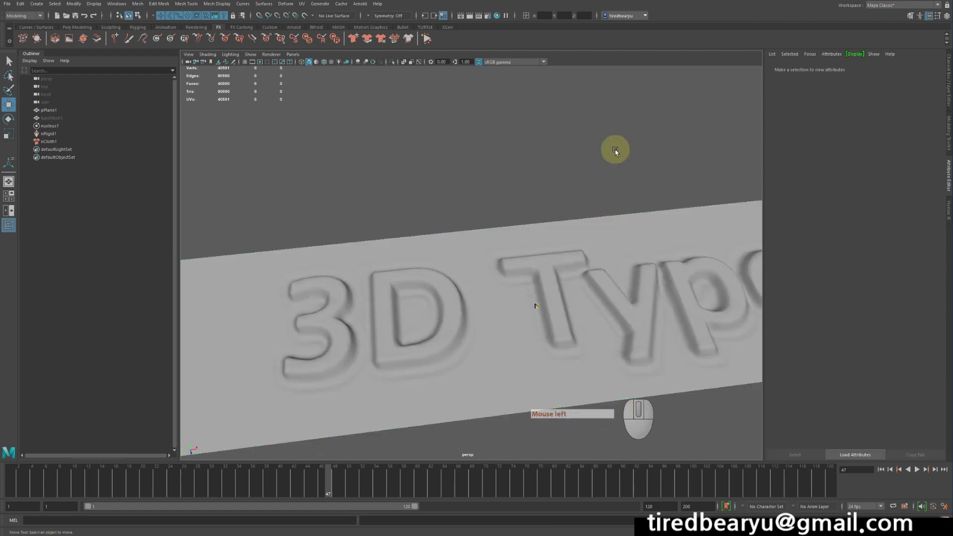
pyautogui.keyDown('alt'); pyautogui.moveTo(615, 152); pyautogui.dragTo(609, 185, button='middle'); pyautogui.keyUp('alt')
pyautogui.keyDown('alt'); pyautogui.moveTo(608, 185); pyautogui.dragTo(558, 179, button='right'); pyautogui.keyUp('alt')
pyautogui.keyDown('alt'); pyautogui.moveTo(557, 179); pyautogui.dragTo(566, 175); pyautogui.keyUp('alt')
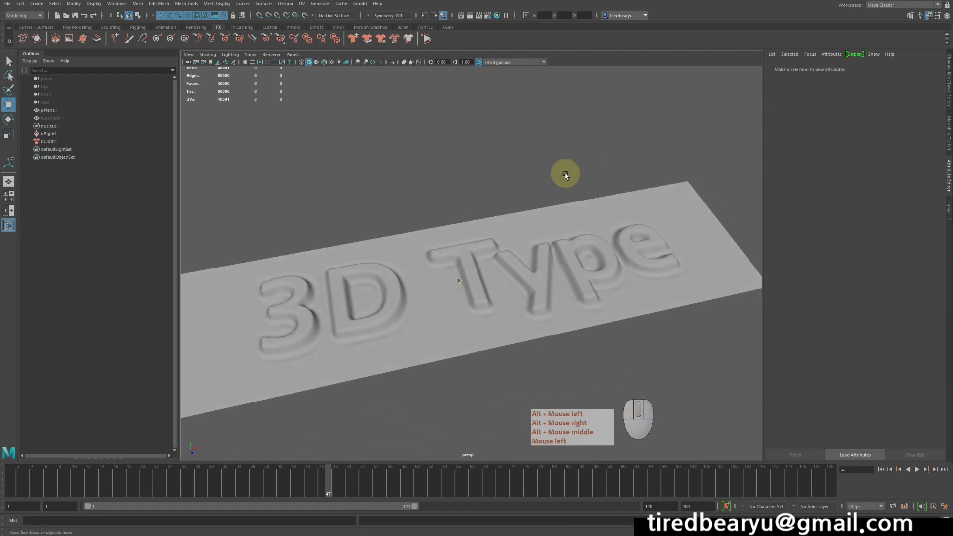